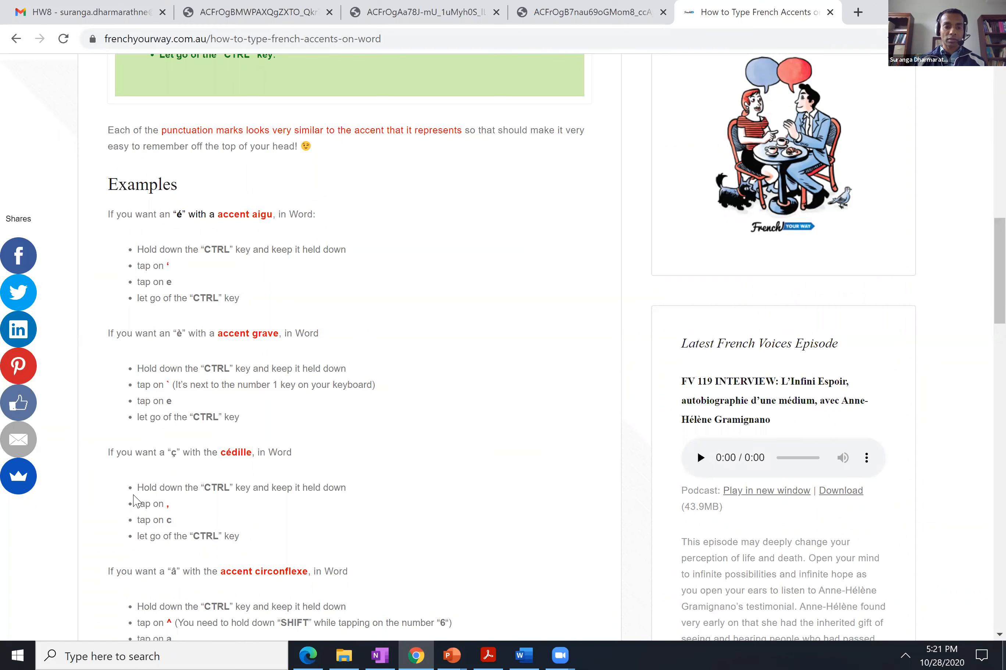
Highlight the article's instructions for the "ç" with the cédille and switch back to the Word document.
left_click_drag(102, 459, 250, 538)
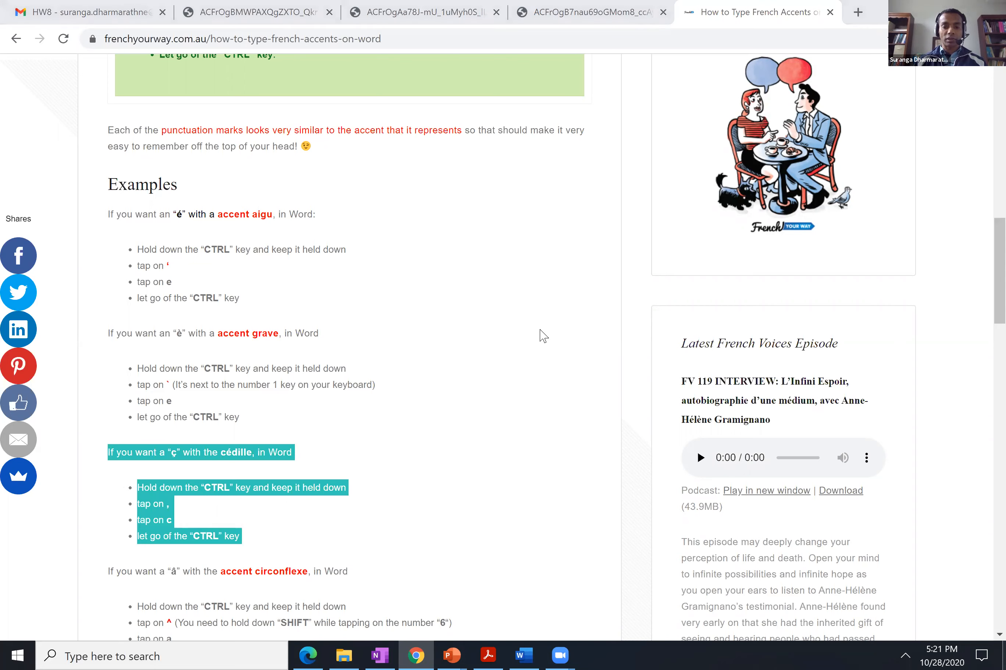
key("super+Tab")
key("super+Tab")
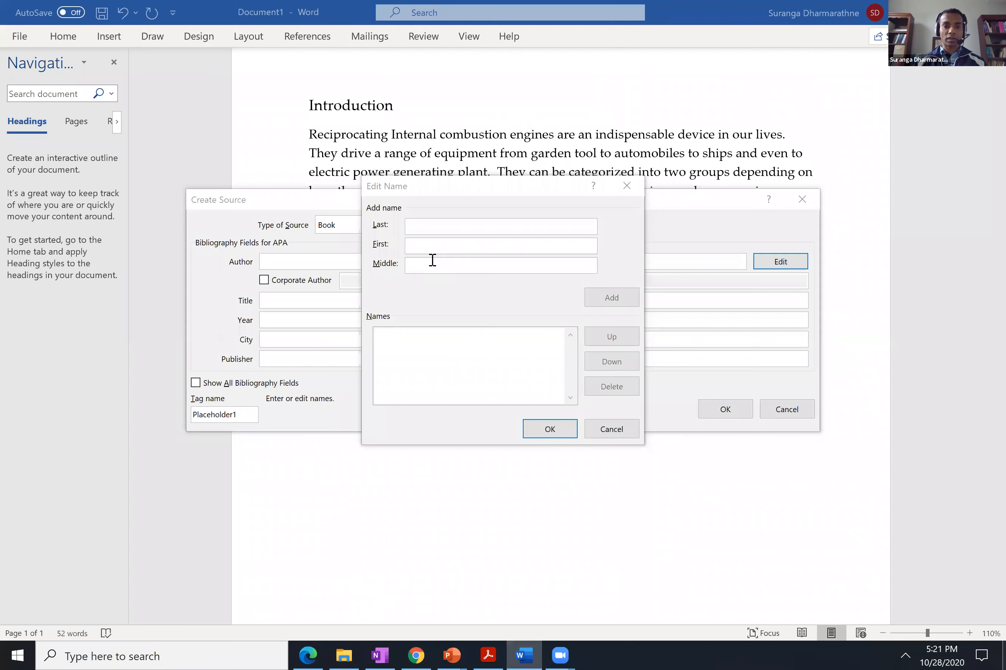
key("alt+Tab")
Try out a lowercase ç and an uppercase Ç in the author's last-name field, clearing each one.
left_click(425, 222)
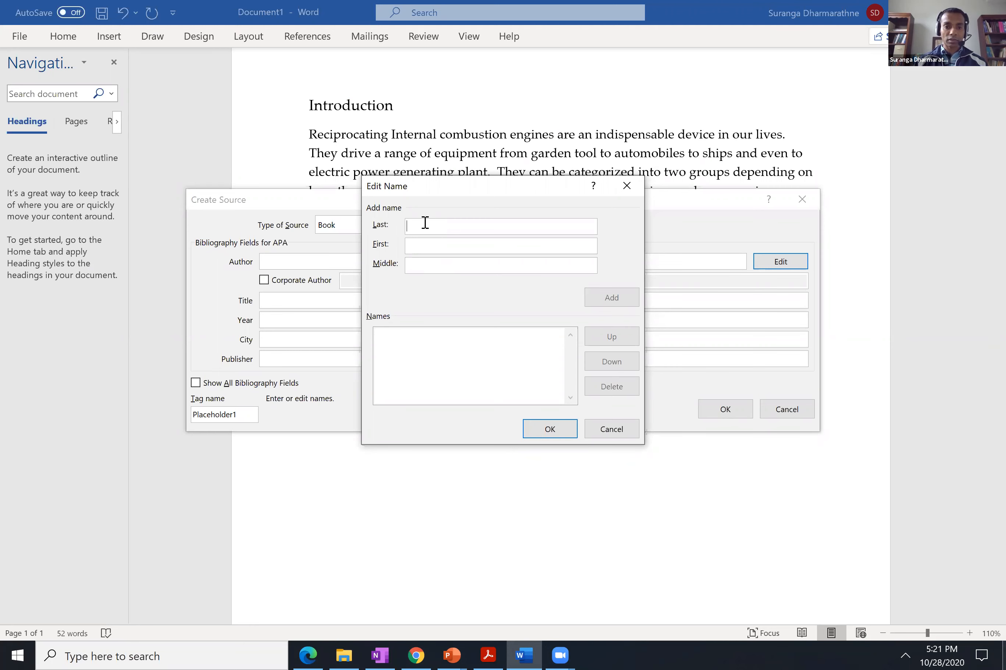
type("c")
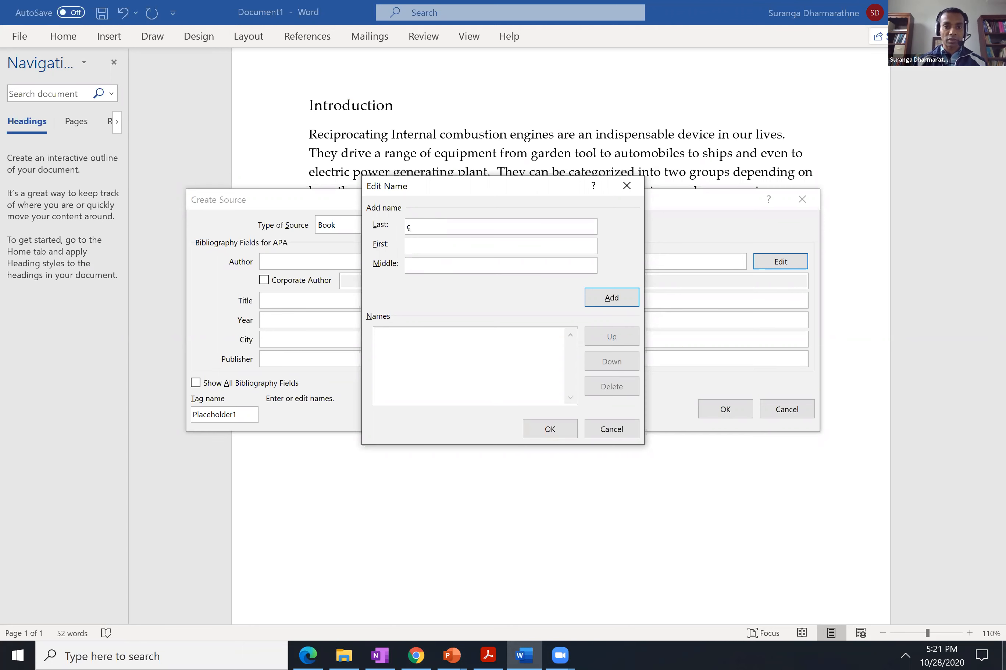
key("BackSpace")
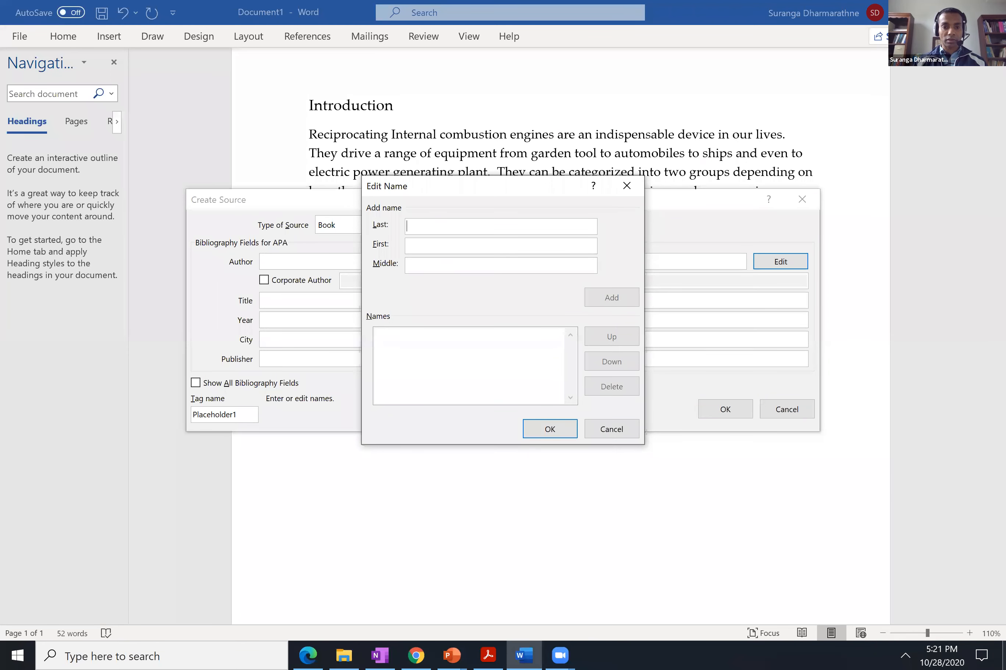
type("C")
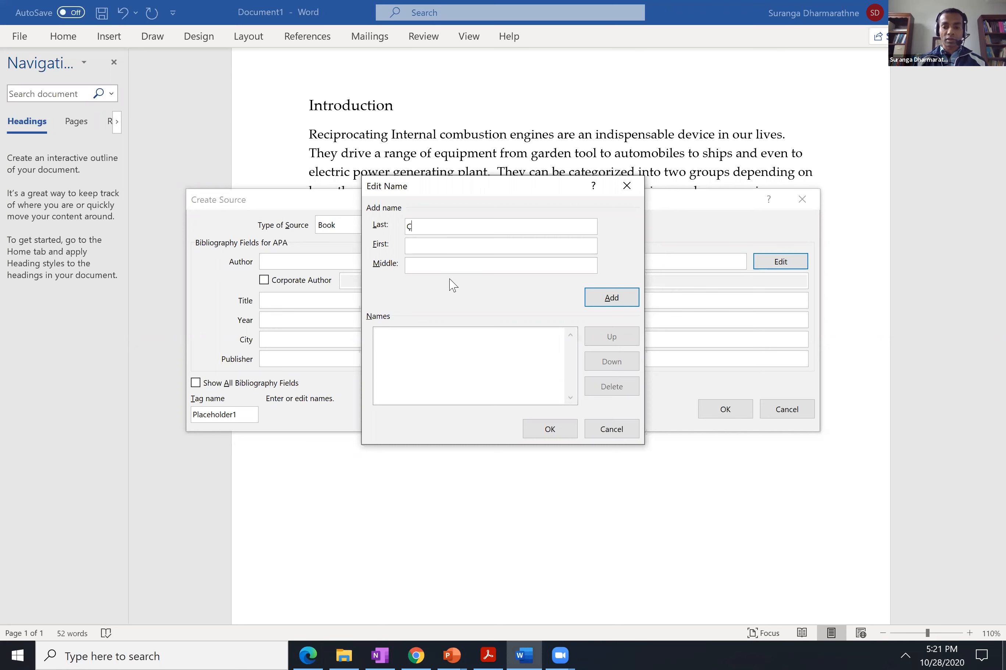
key("BackSpace")
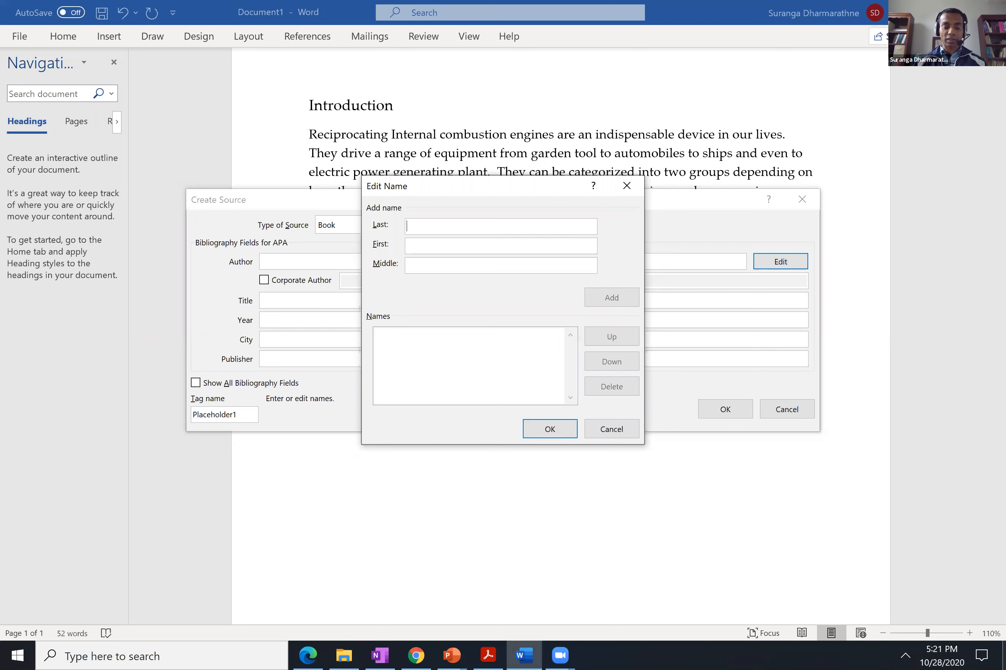
Add the book's first author with last name (beginning with Ç), first name and middle initial to the names list.
type("C")
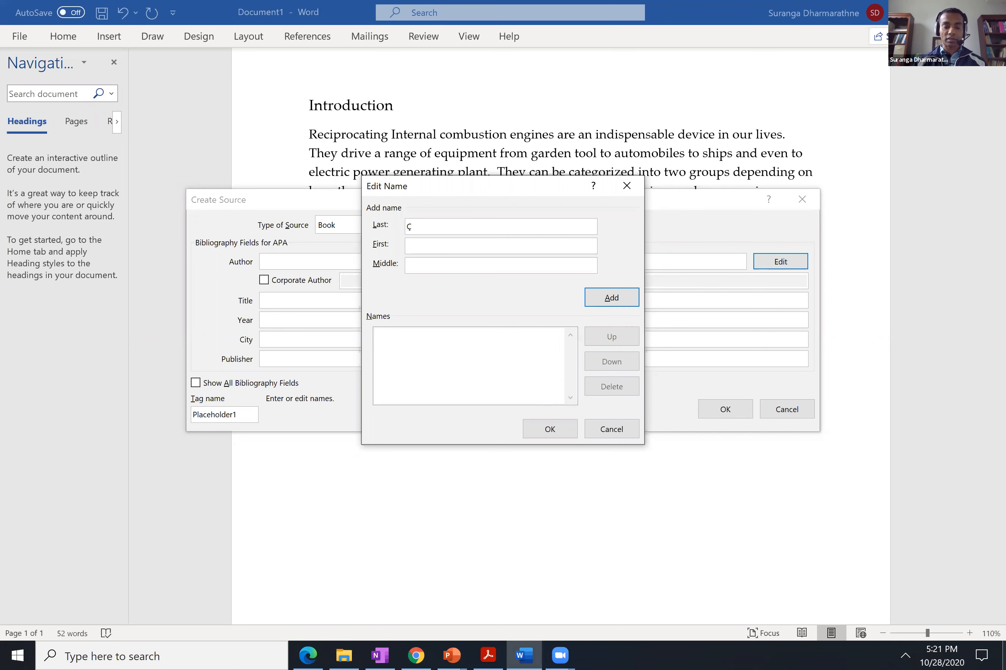
type("engel")
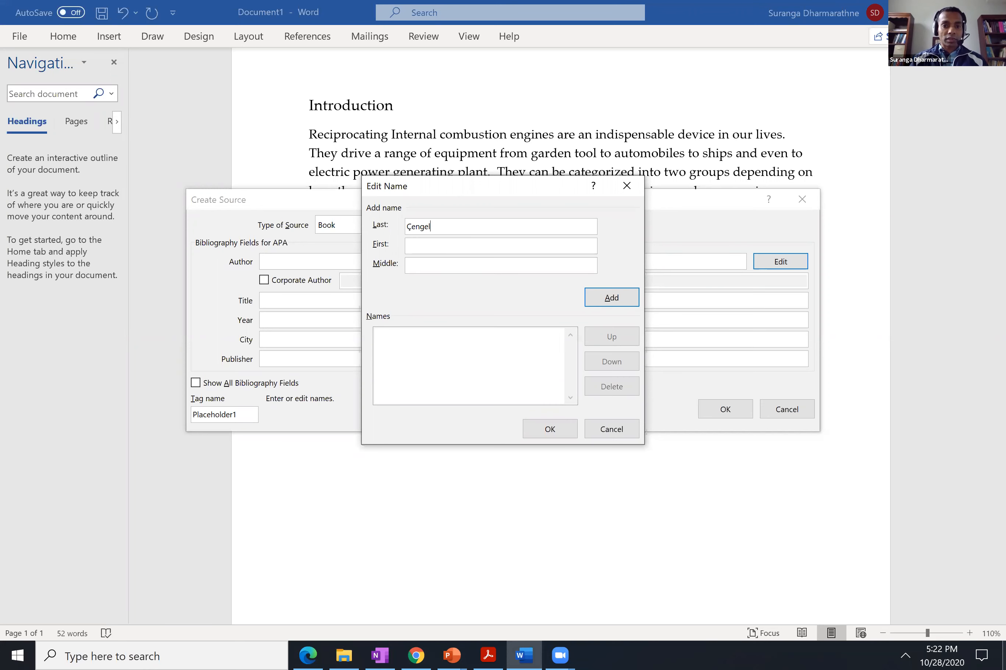
key("Tab")
type("Y")
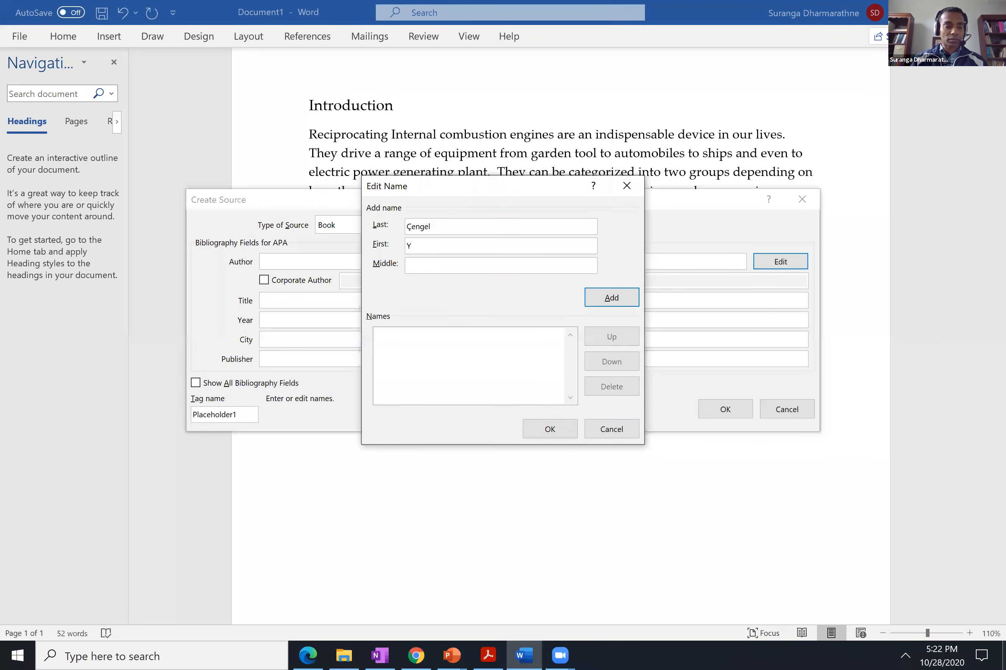
type("unus")
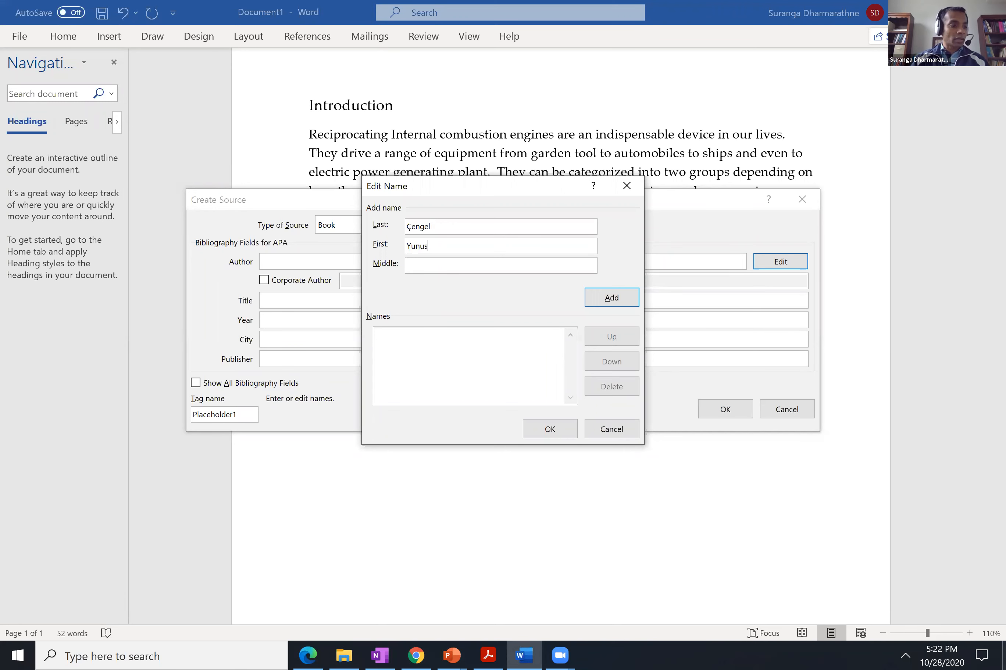
key("Tab")
type("A/")
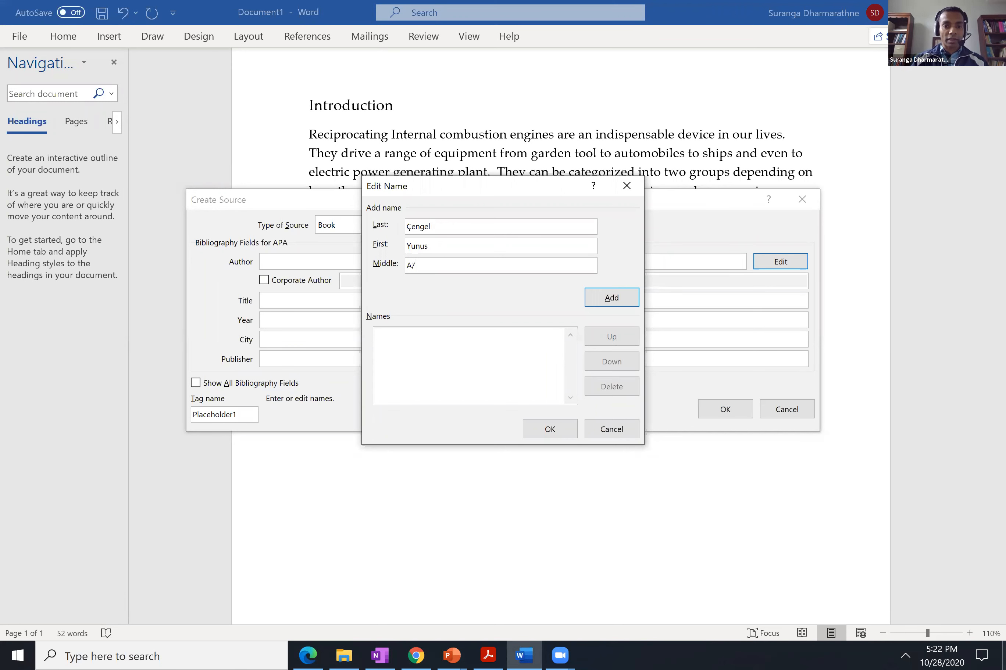
type(".")
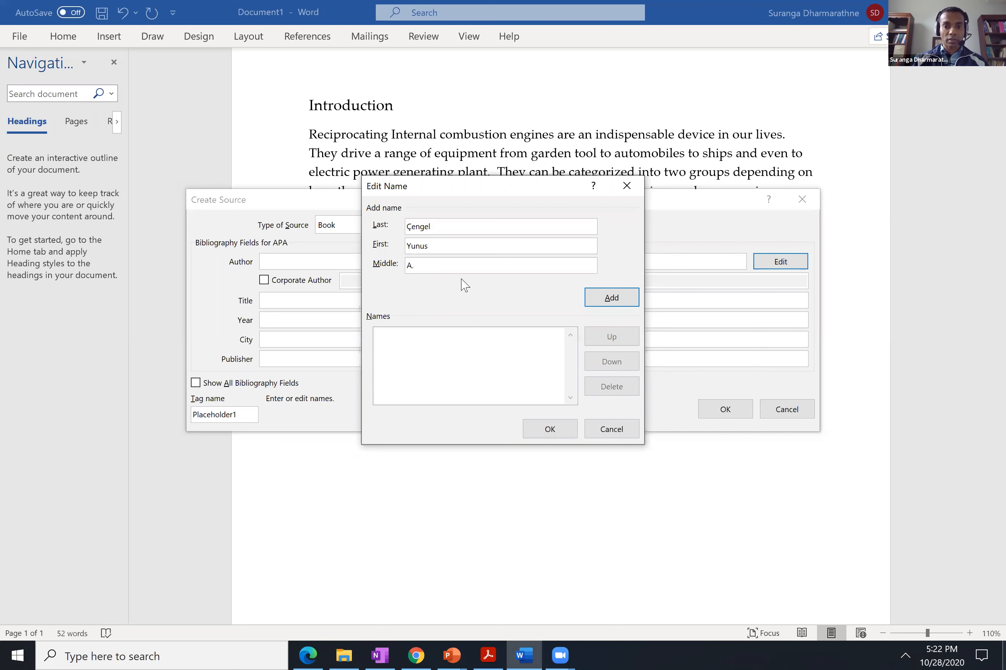
left_click(611, 298)
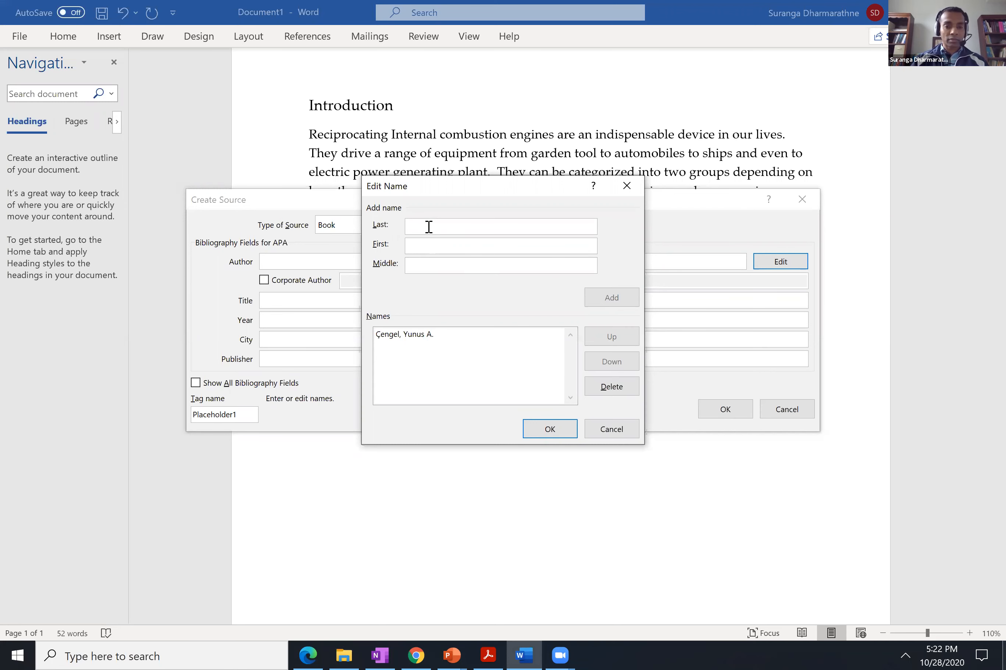
Add the second author's last name, first name and middle initial, and confirm the author list.
type("Boles")
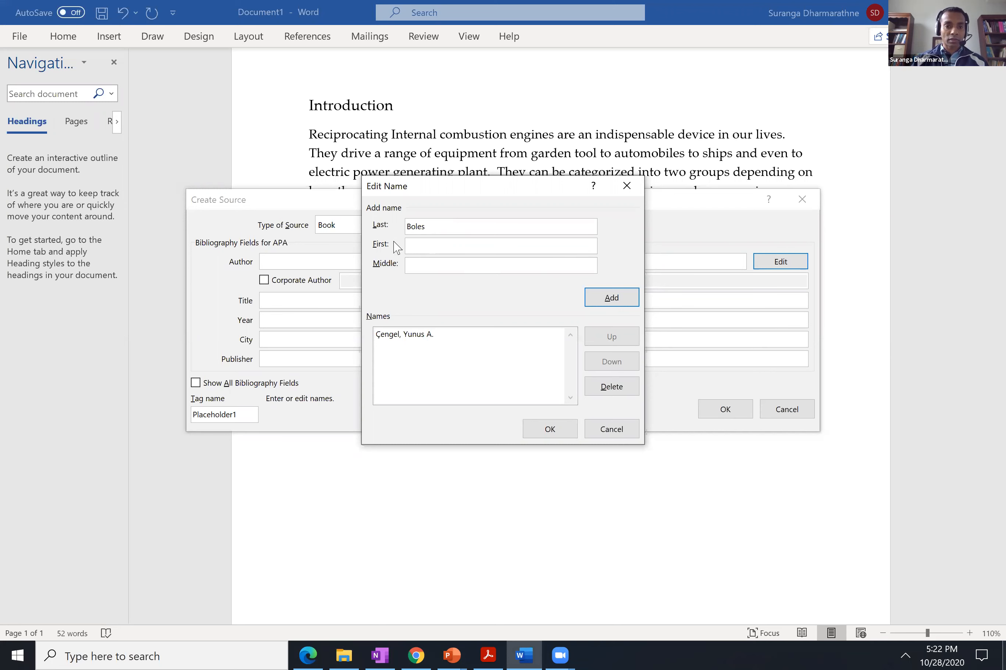
left_click(415, 245)
type("Mi")
type("ch")
type("al")
type("el")
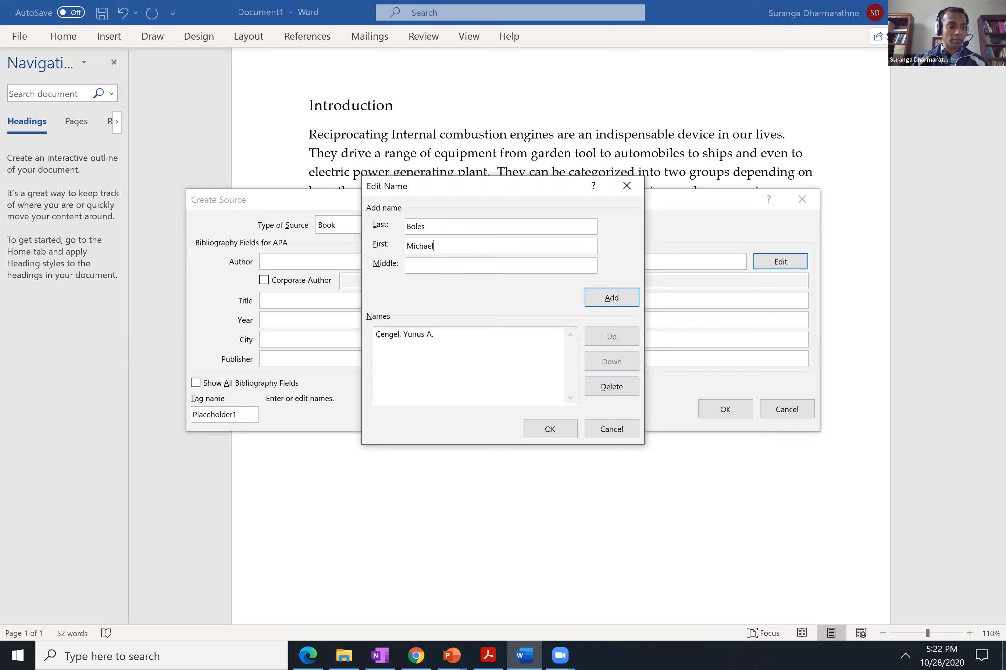
type("A/.")
left_click(605, 302)
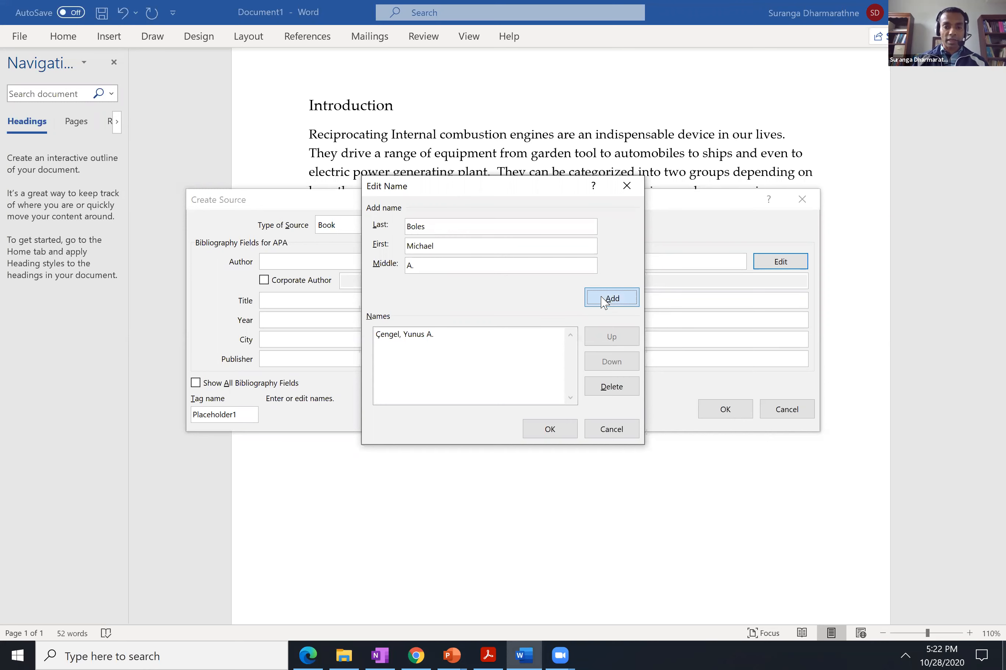
left_click(548, 430)
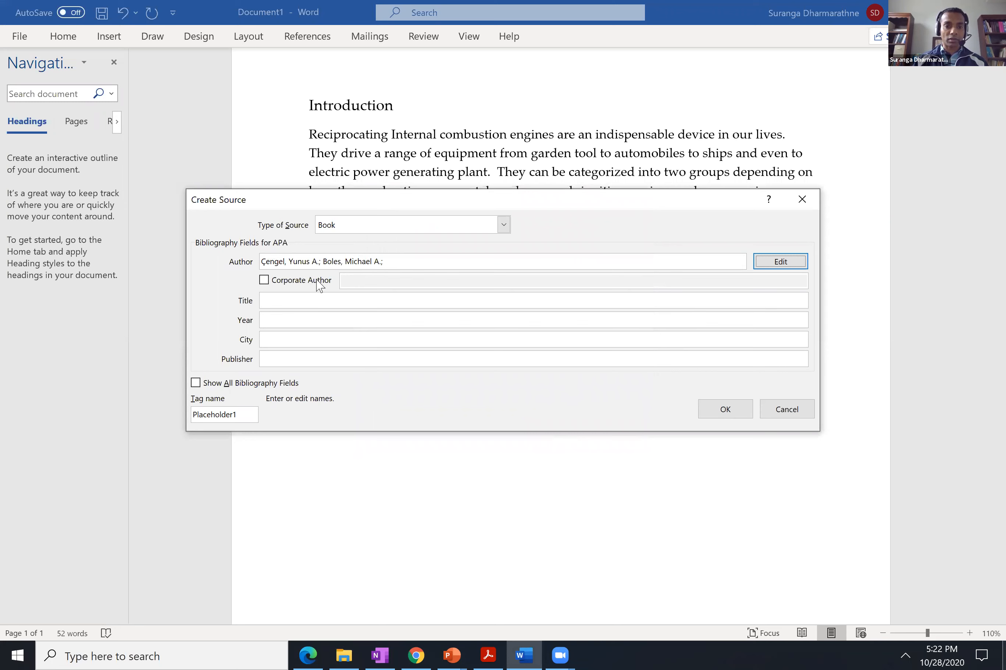
Enter "Thermodynamics An Engineering Approach" as the book source's title.
left_click(280, 301)
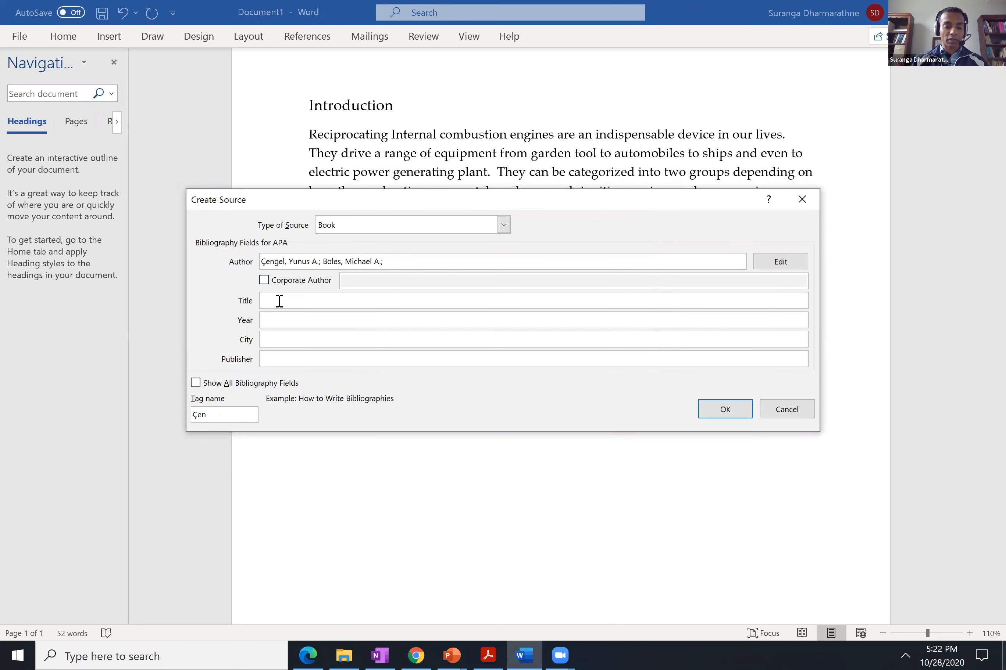
type("Thermodynamics and")
key("BackSpace")
key("BackSpace")
key("BackSpace")
type("A")
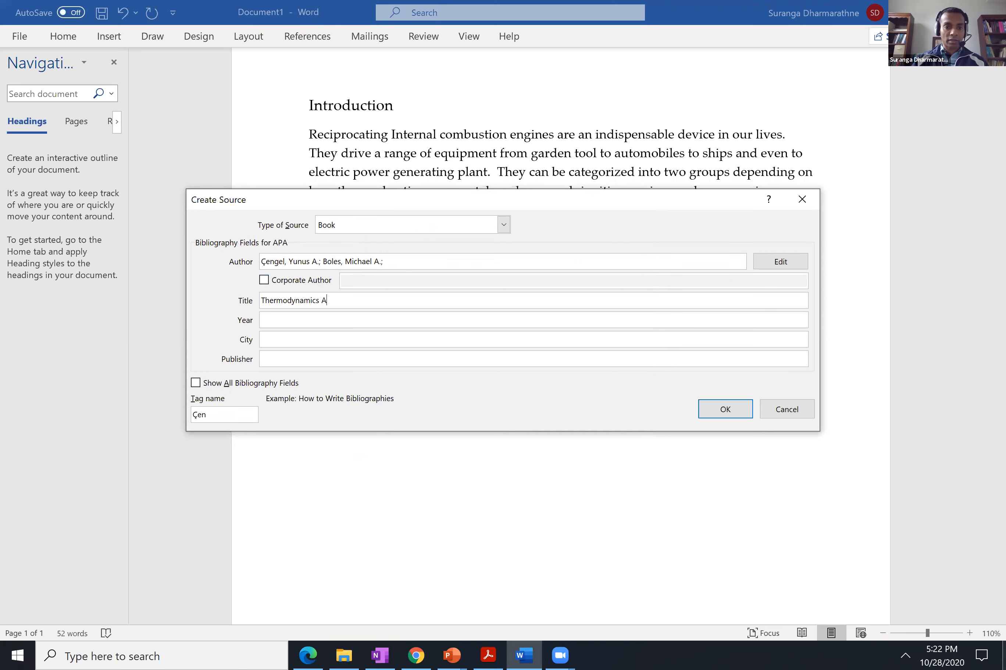
type("n Engineering APP")
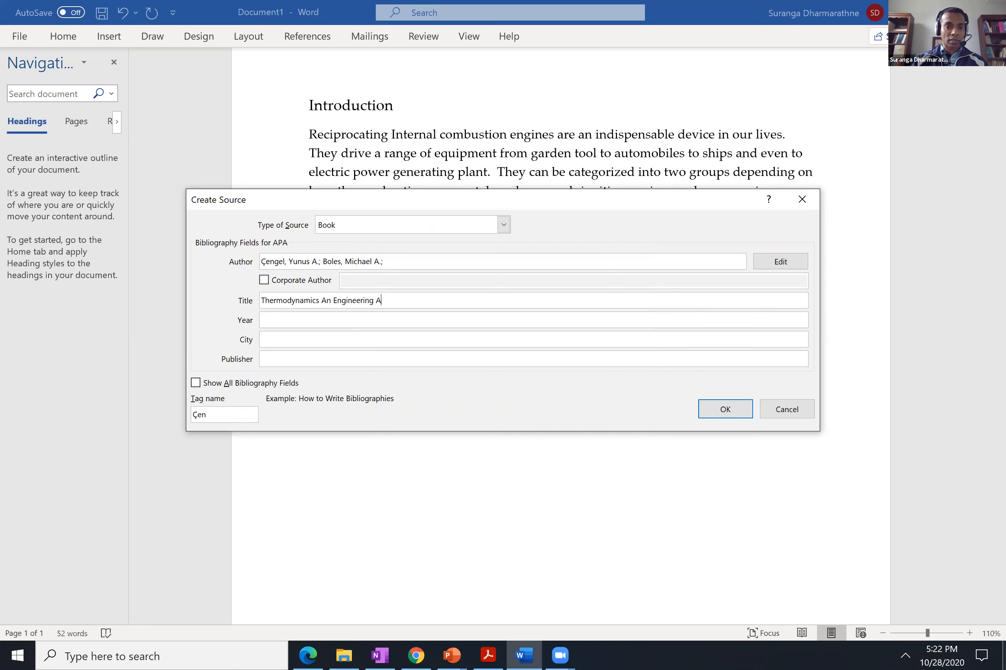
key("BackSpace")
key("BackSpace")
type("pproach")
Set the book source's year to 2015 and its city to New York.
key("Tab")
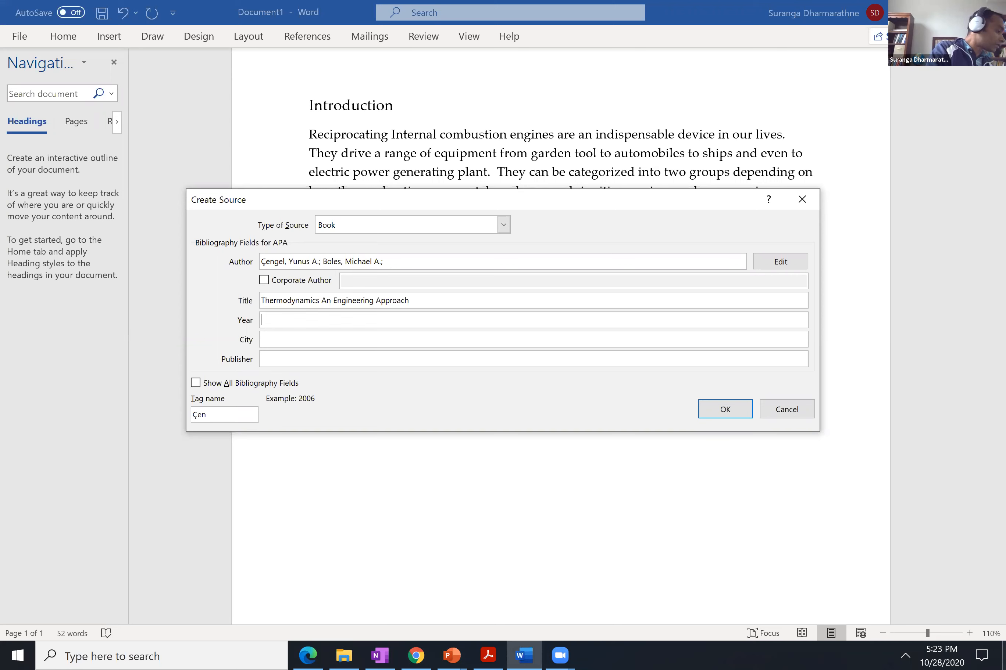
type("20154")
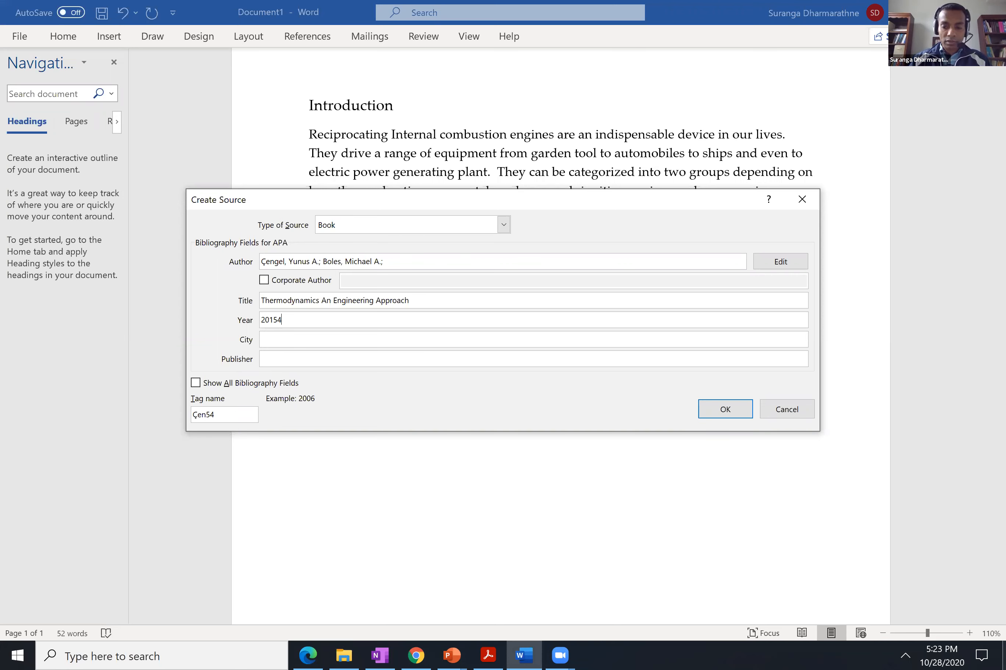
key("BackSpace")
key("Tab")
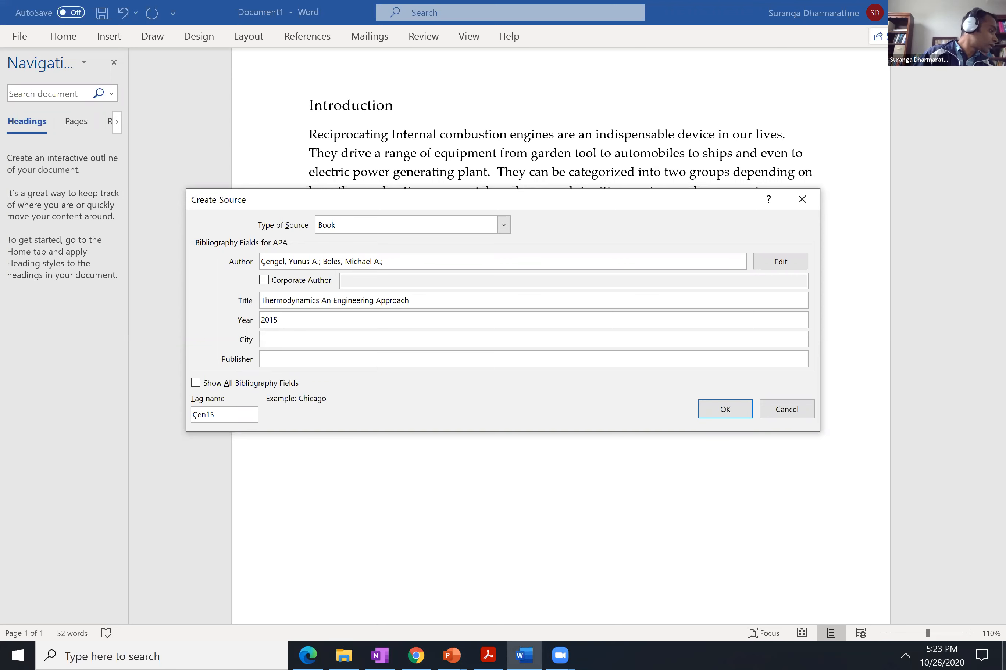
type("New")
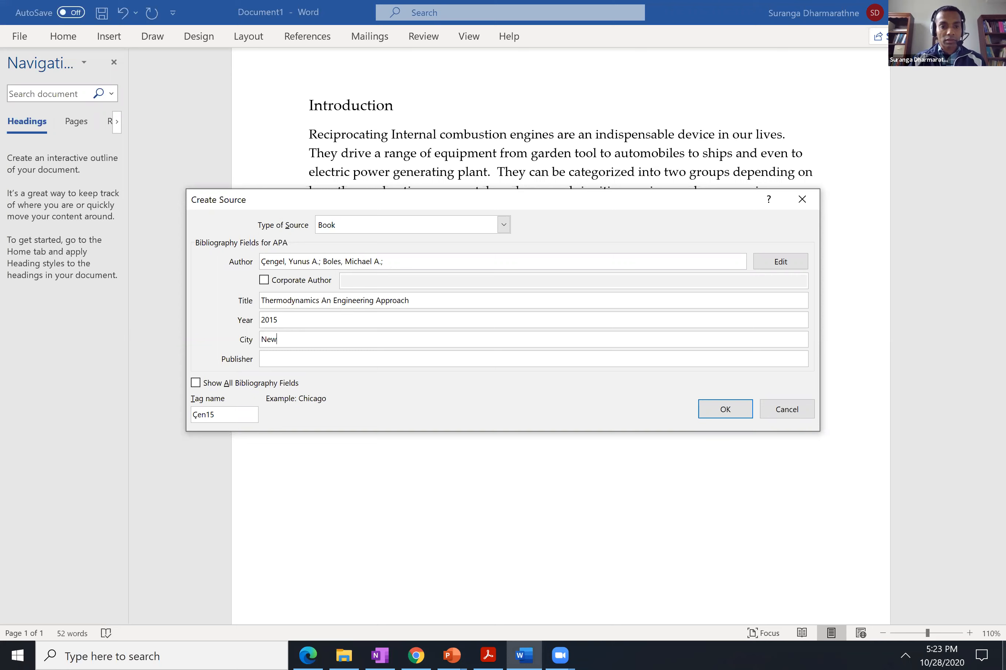
type(" York")
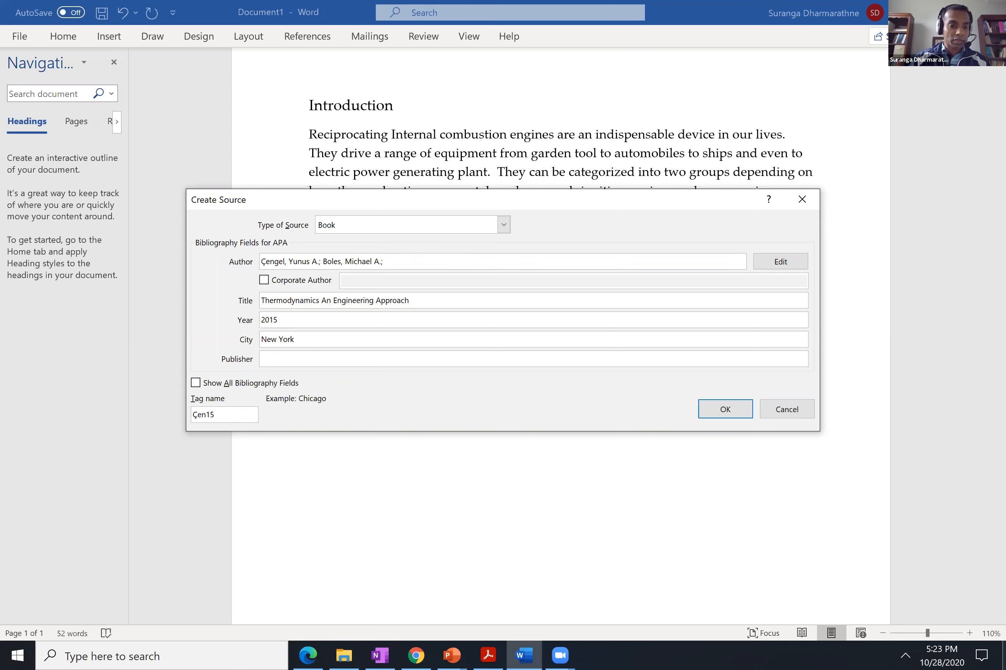
Enter "McGraw-Hill Education" as the publisher of the book source.
key("Tab")
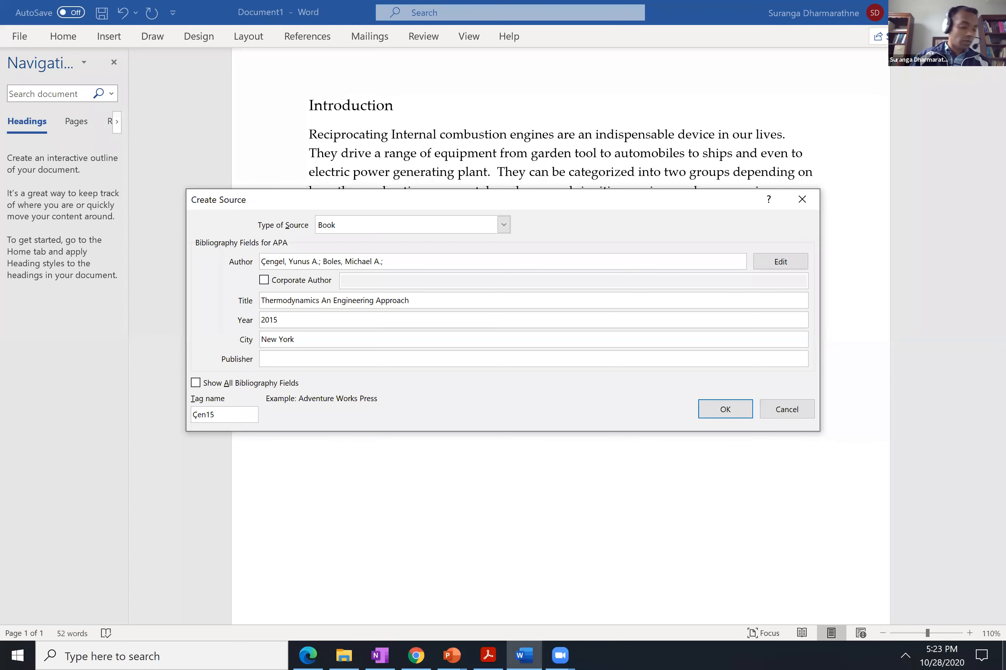
type("M")
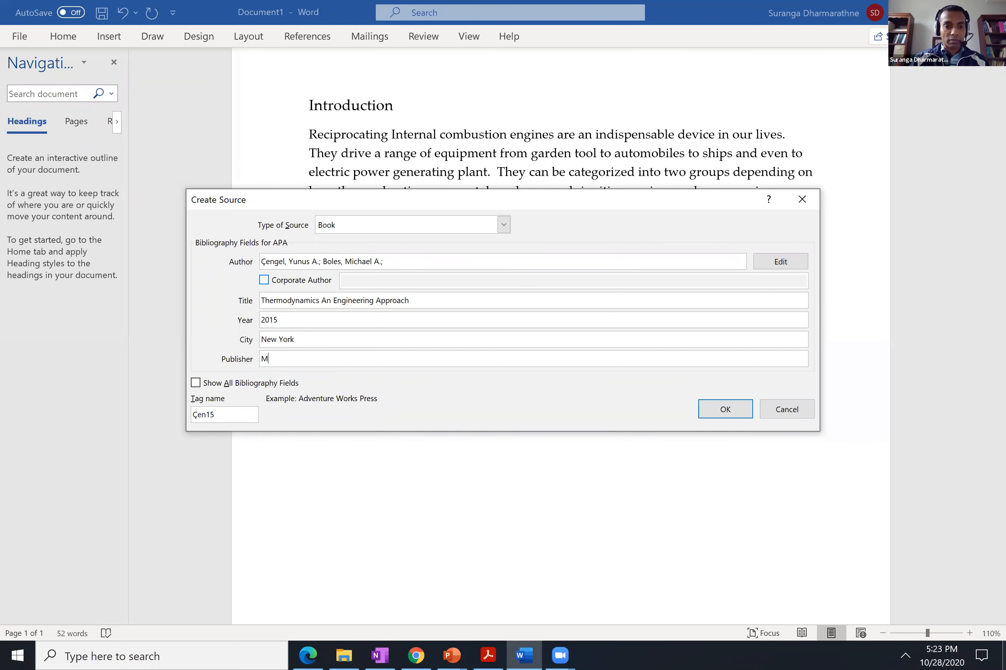
type("cGraw")
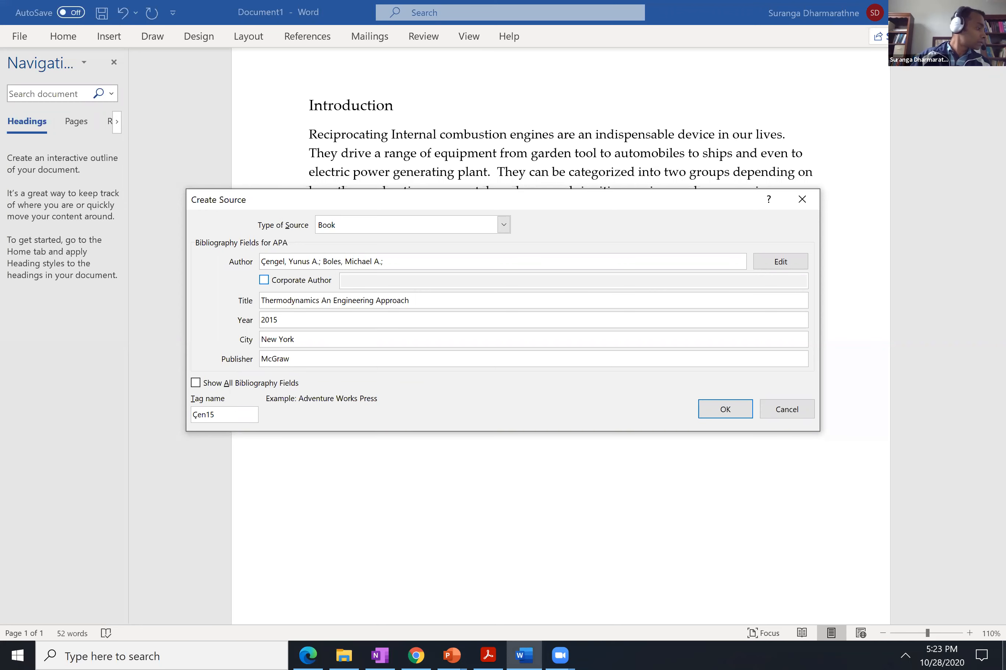
key("BackSpace")
key("BackSpace")
type("aw-")
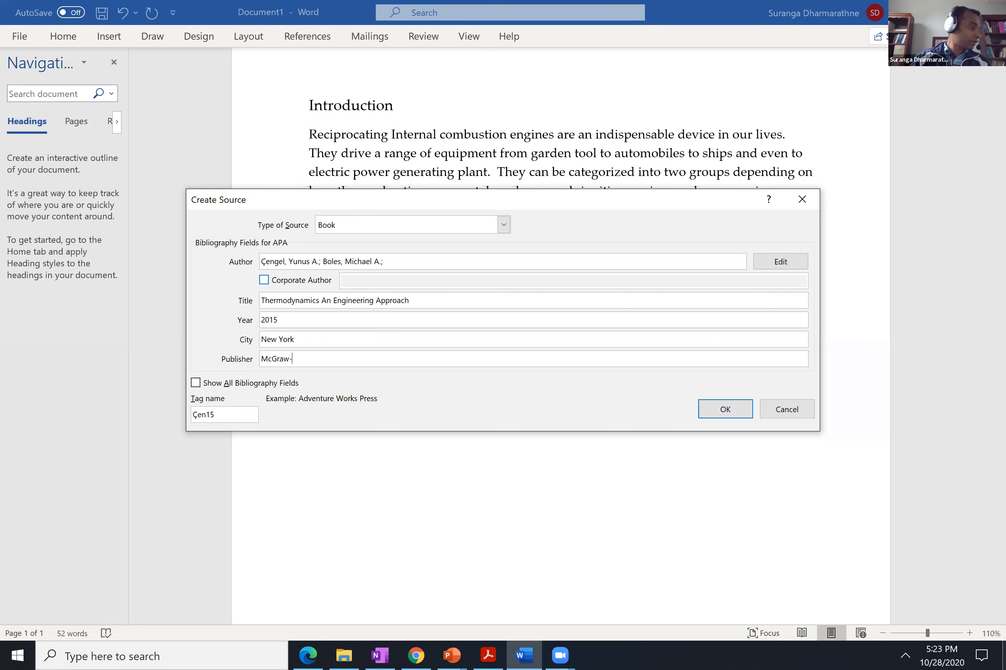
type("Hil")
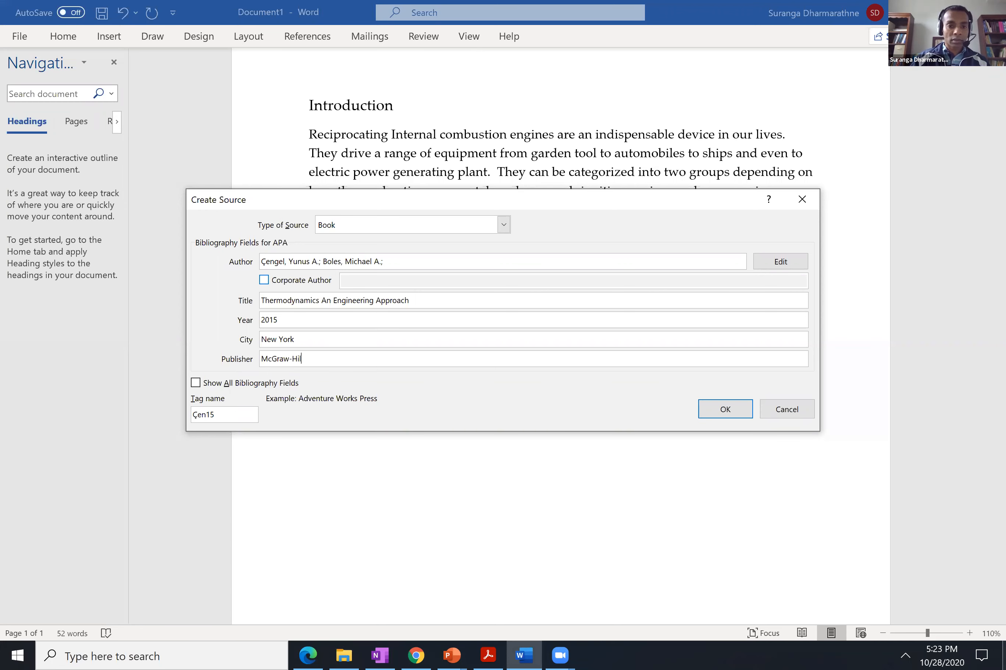
type("l Education")
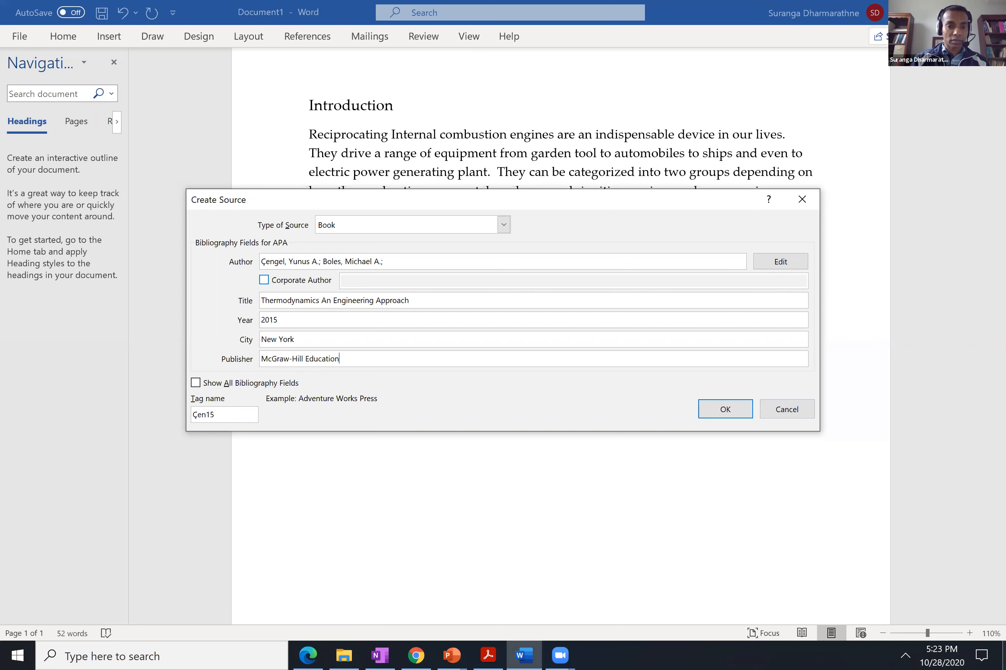
Expand the source form to show all bibliography fields.
left_click(196, 383)
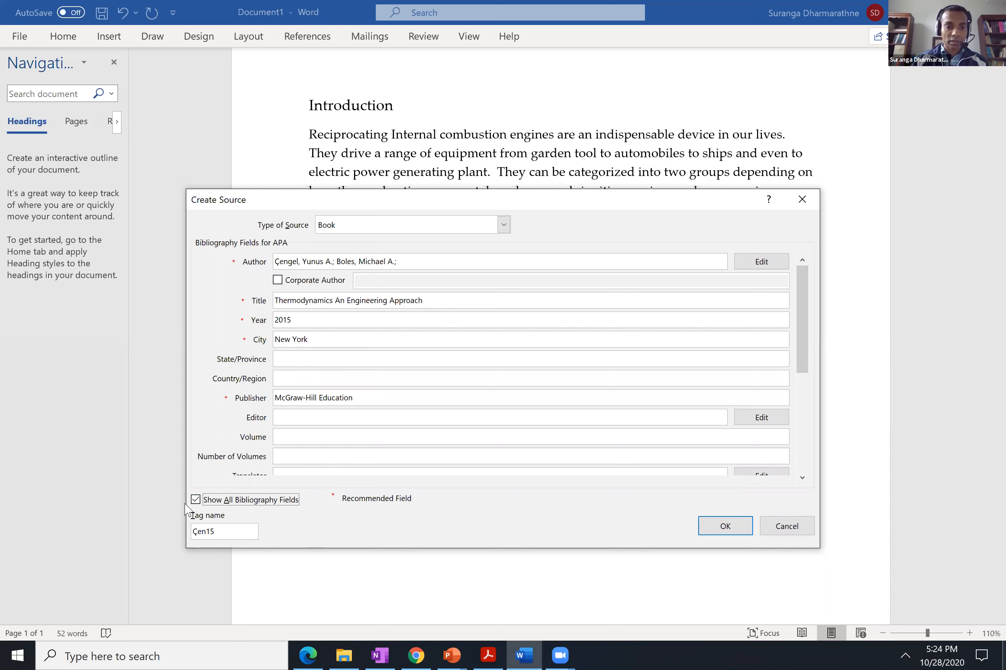
left_click(196, 500)
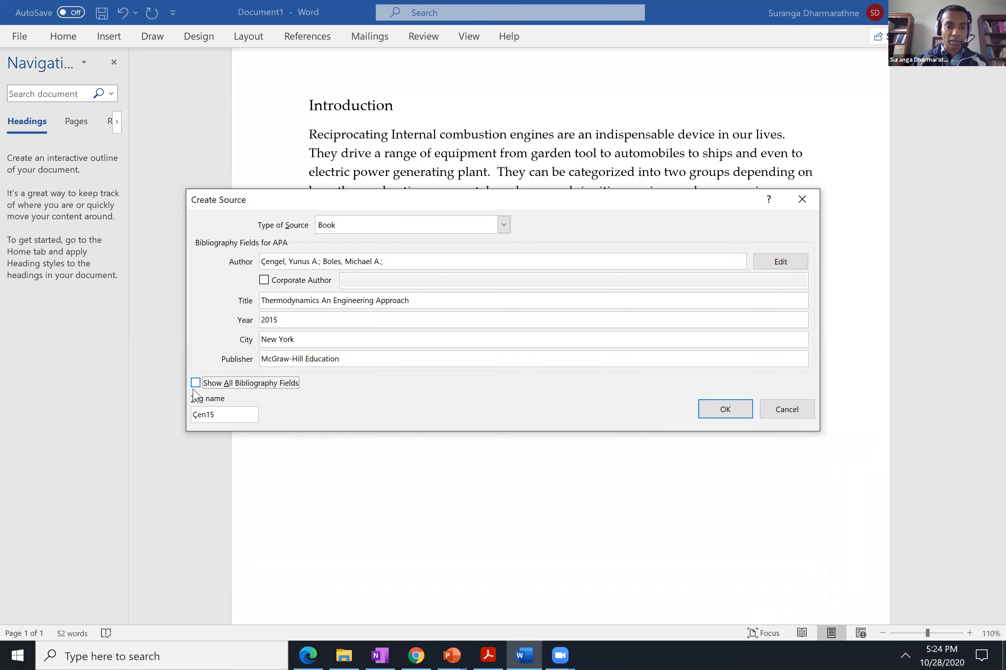
left_click(196, 383)
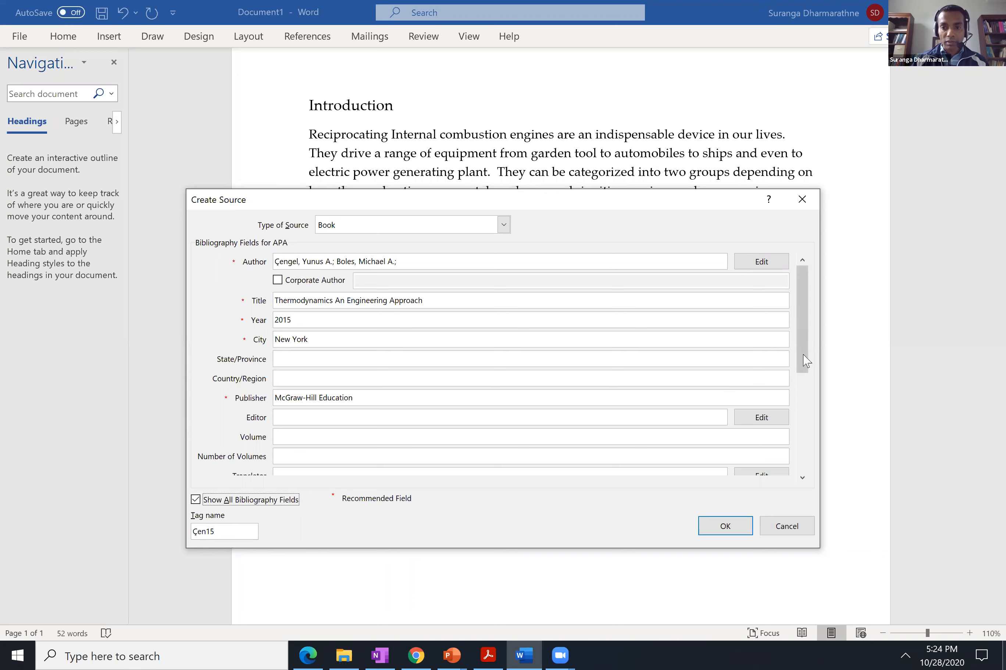
Set the book source's edition to 8th and save the source to insert its in-text citation.
left_click_drag(804, 361, 807, 465)
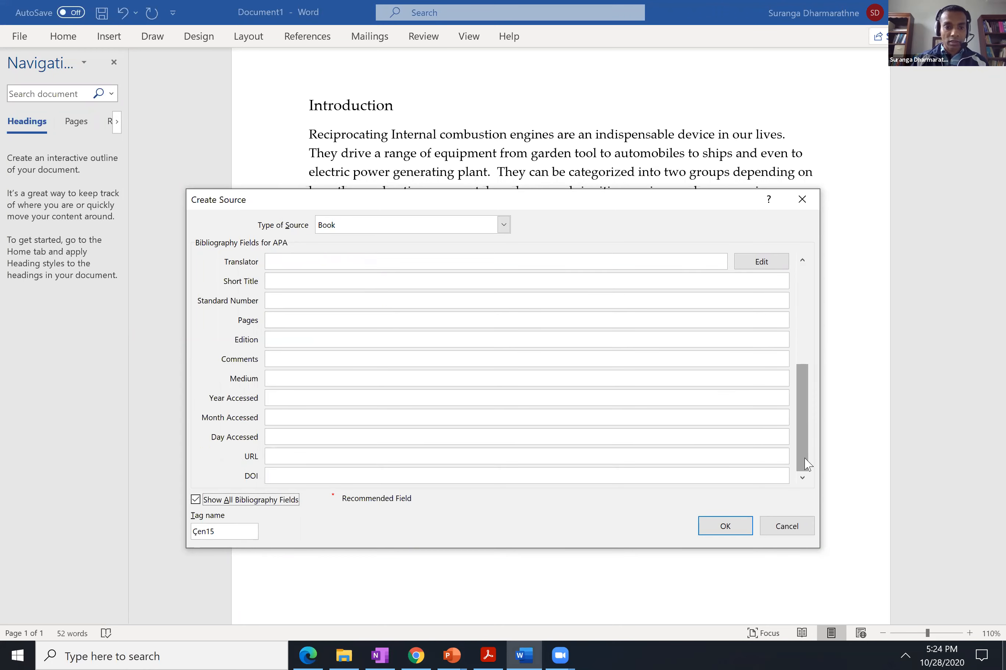
left_click(287, 338)
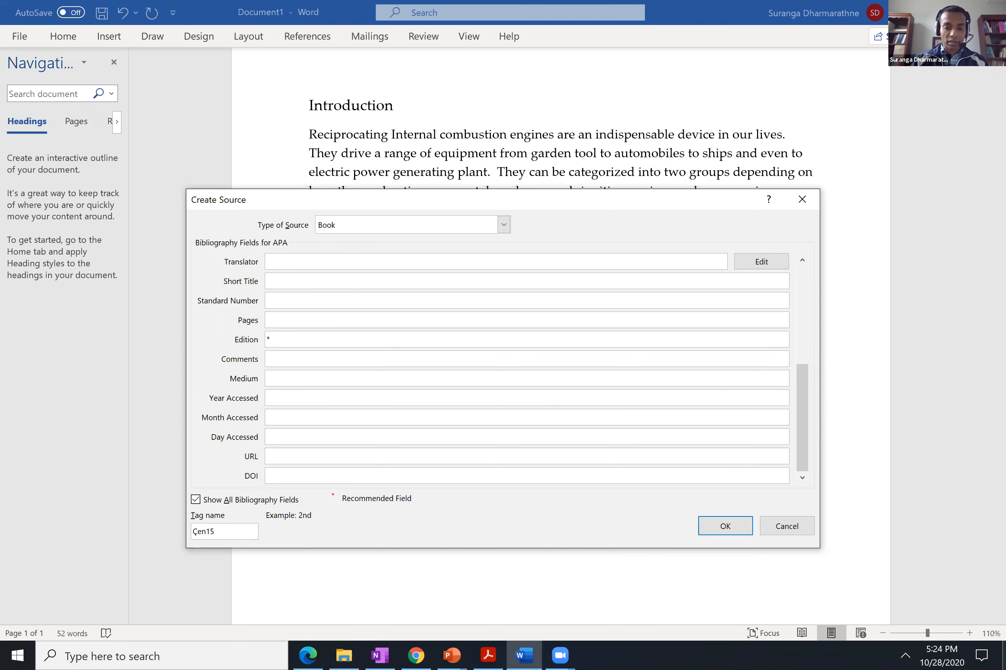
type("8th")
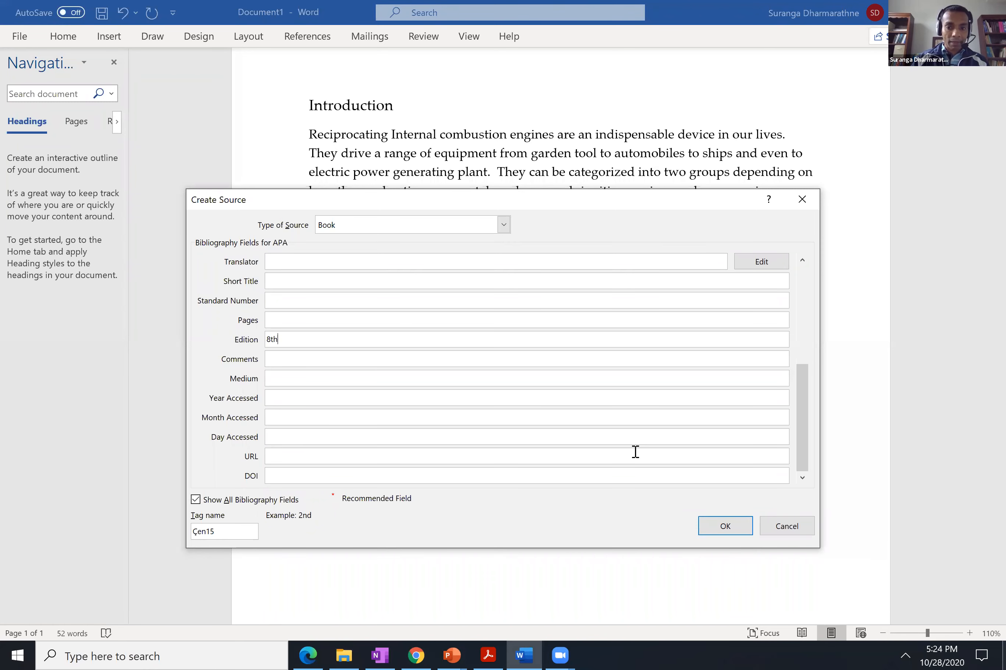
left_click(724, 526)
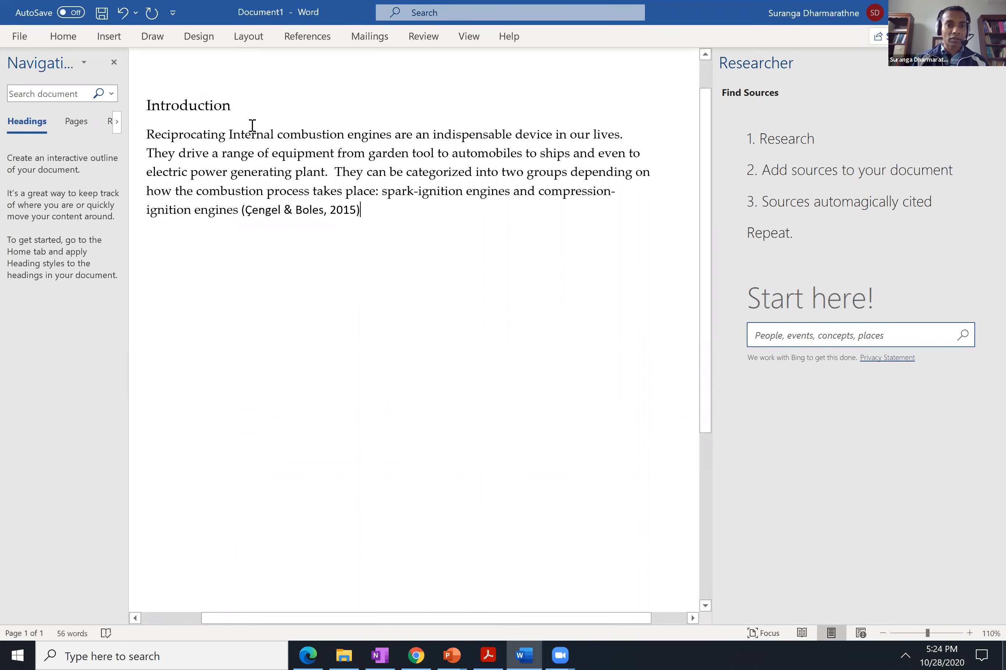
Change the thermodynamics book source's tag name to cengel2015 in the Source Manager, updating both the master and current lists.
left_click(307, 39)
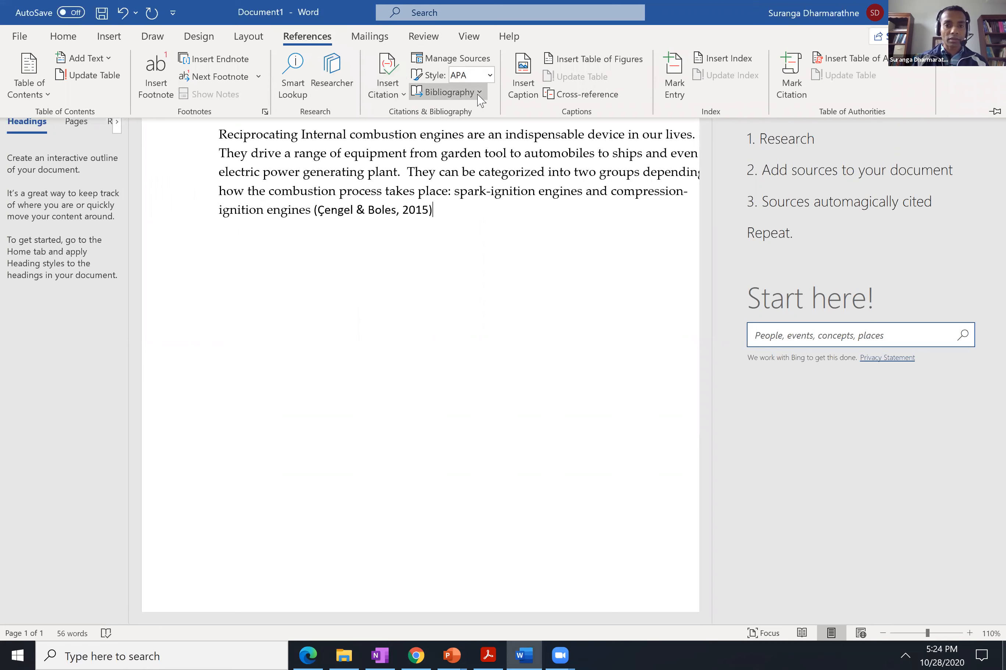
left_click(466, 60)
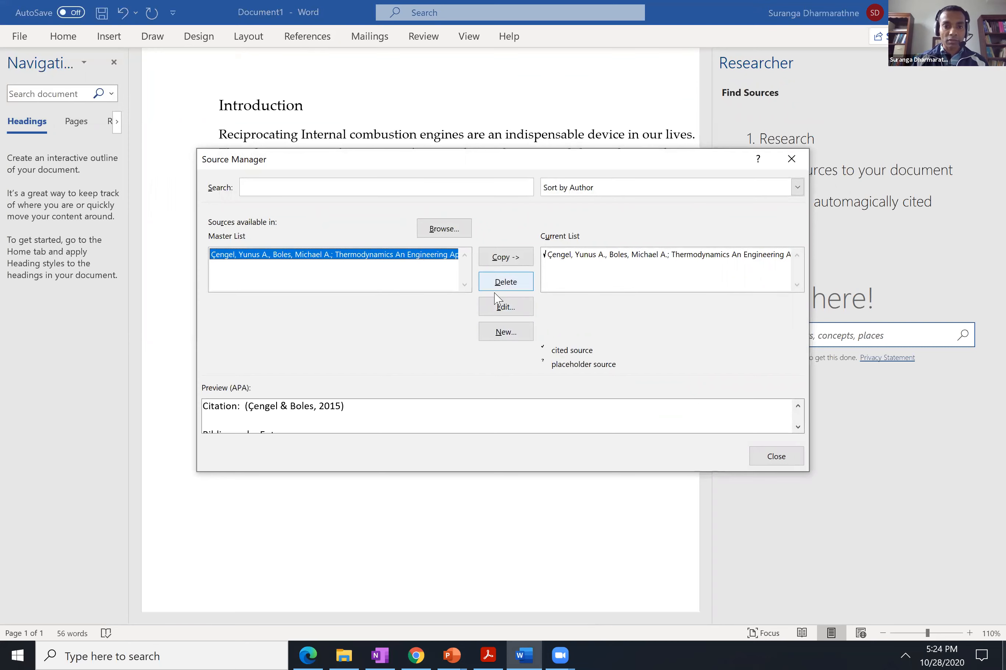
left_click(506, 308)
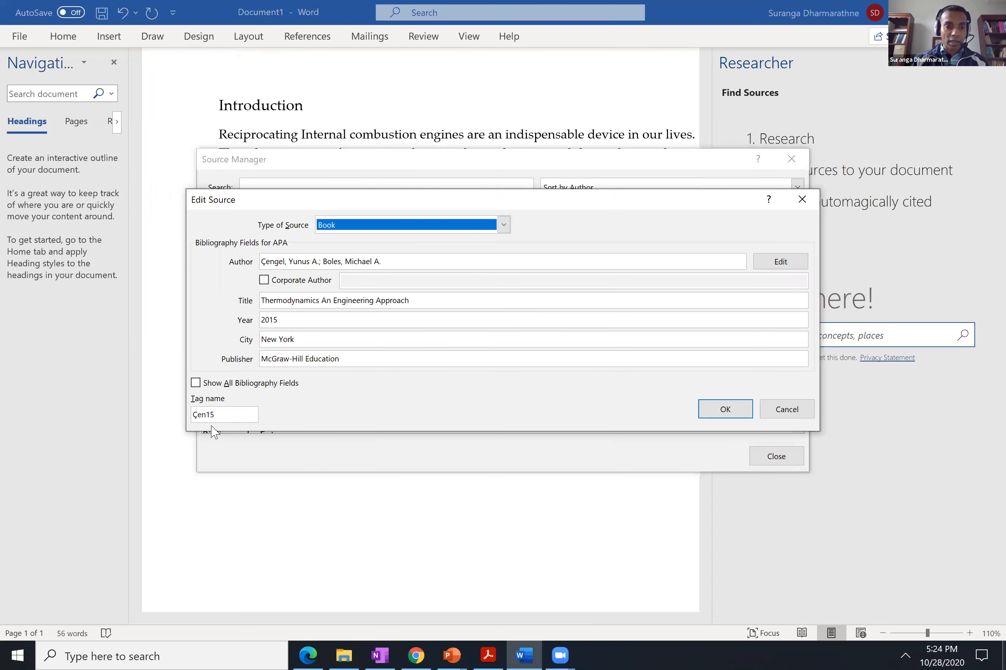
left_click(216, 412)
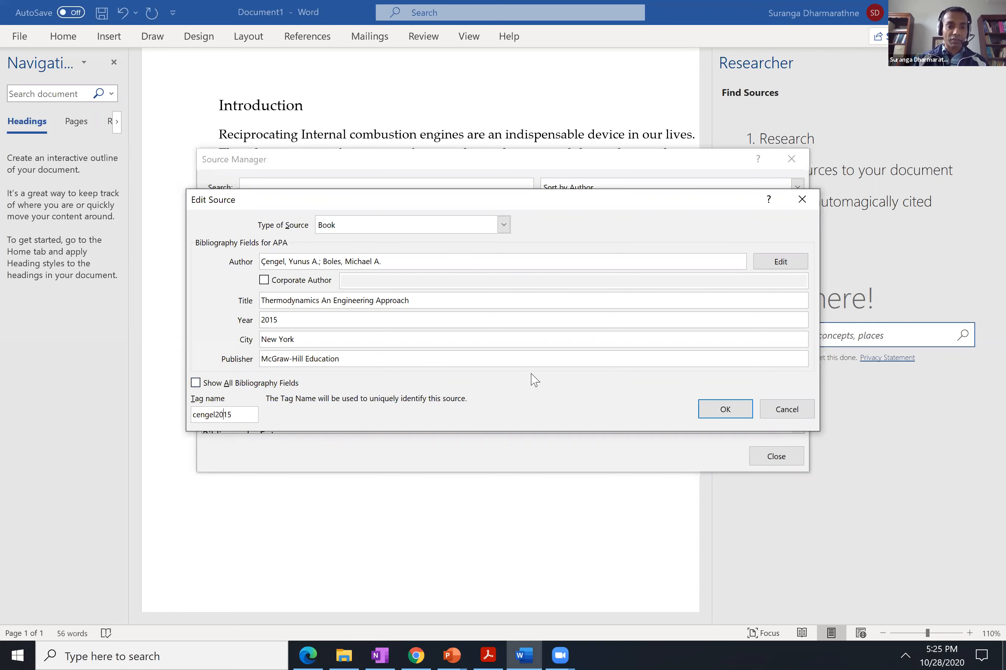
left_click(719, 409)
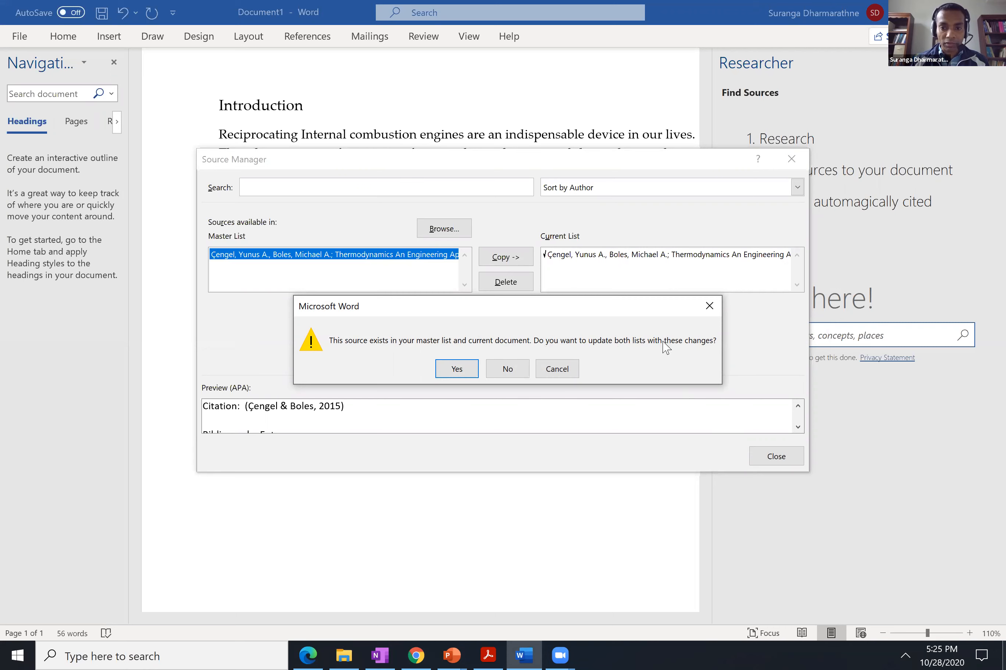
left_click(460, 371)
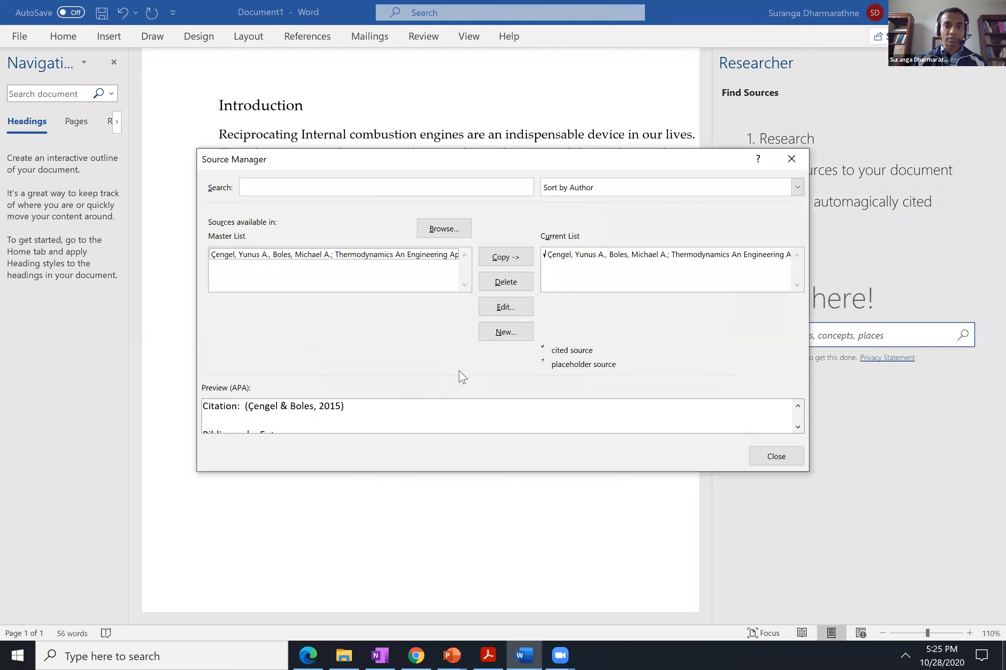
left_click(776, 457)
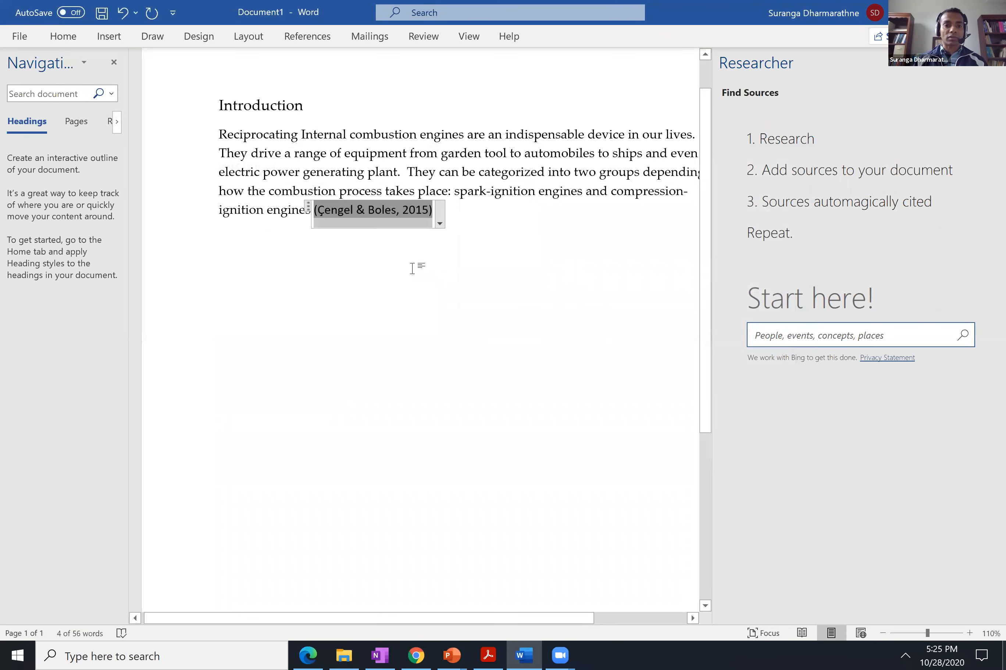
Add a period after the in-text citation at the end of the introduction paragraph.
left_click(460, 208)
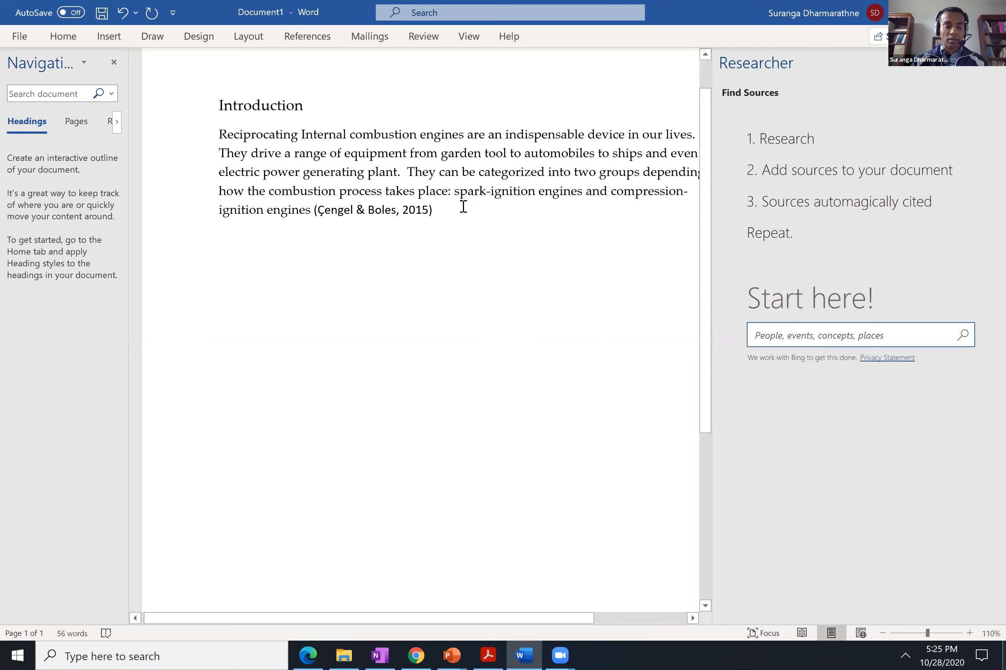
type(".")
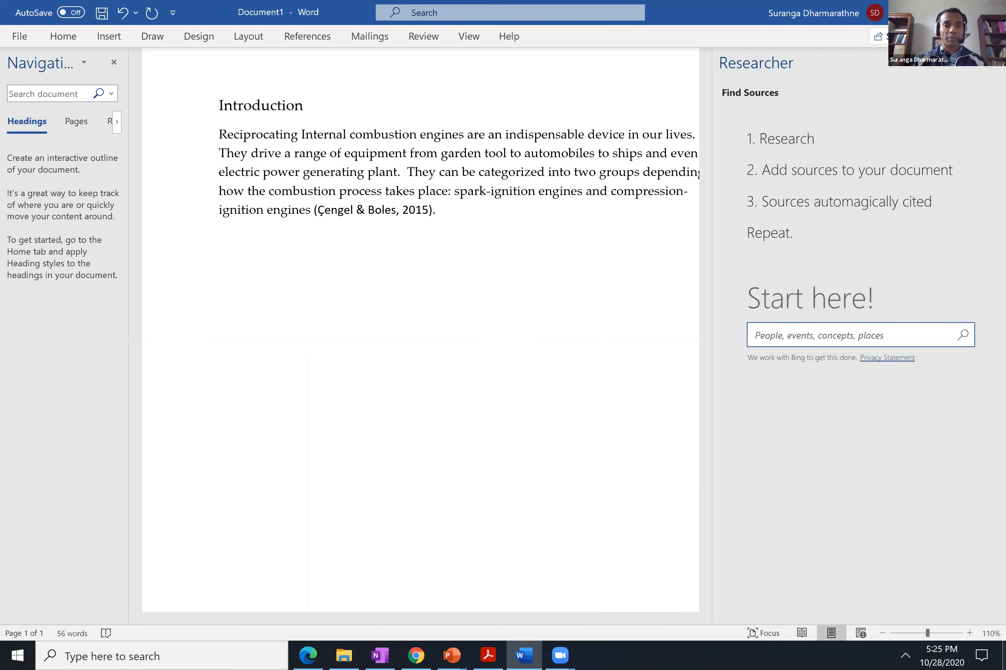
Review the citation styles available for the document without changing the APA style.
left_click(306, 41)
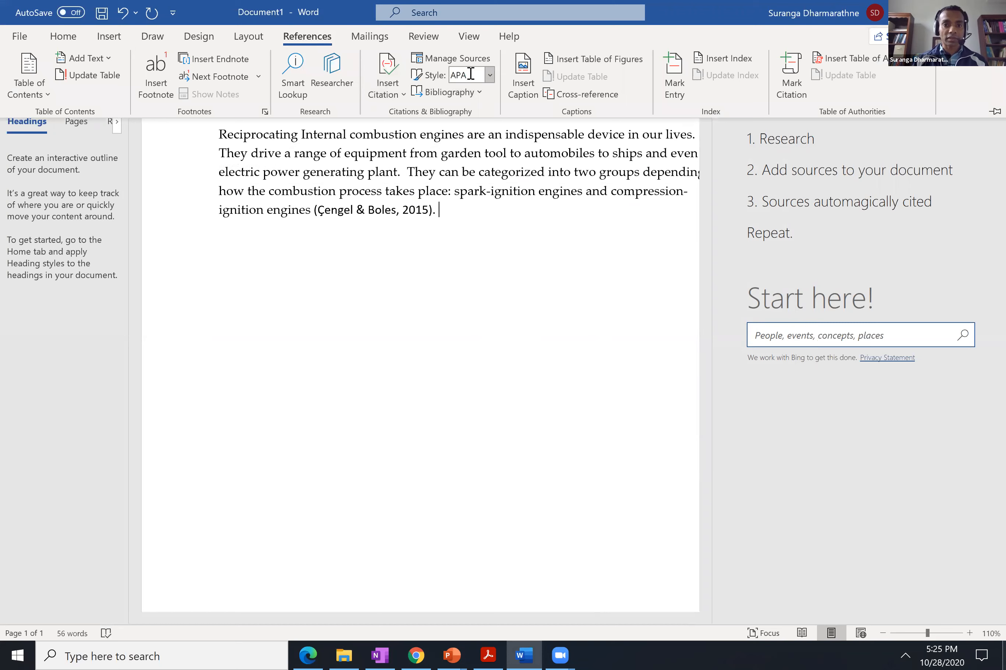
left_click(494, 78)
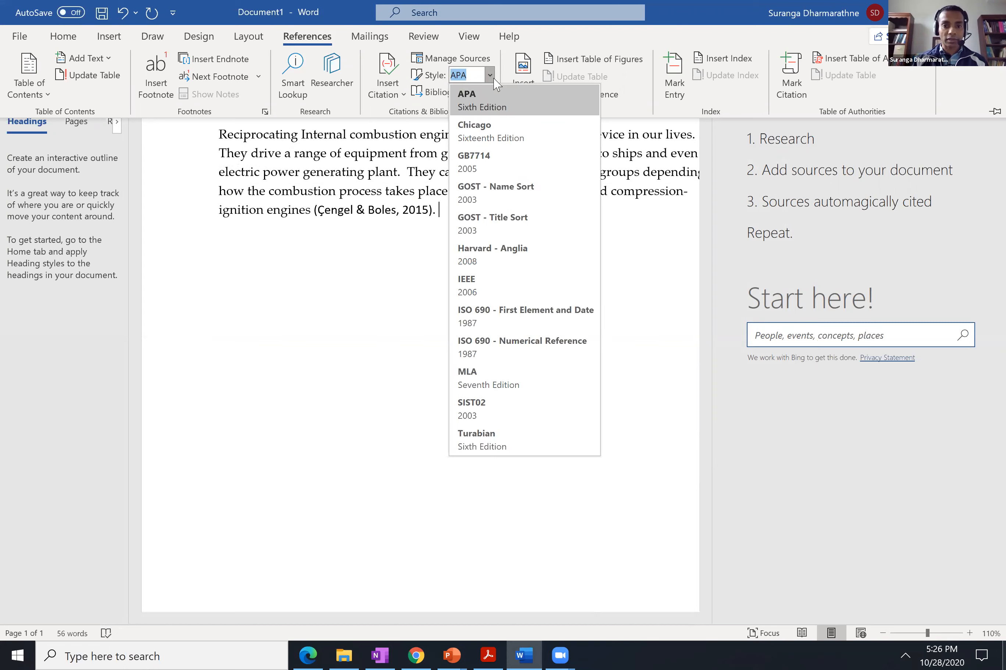
left_click(494, 79)
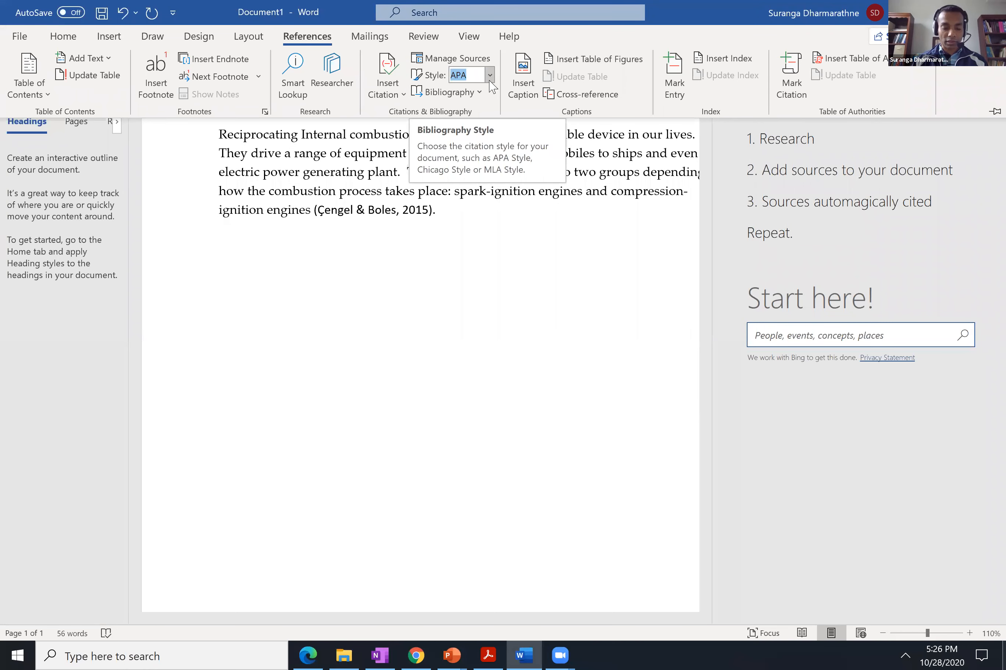
left_click(490, 77)
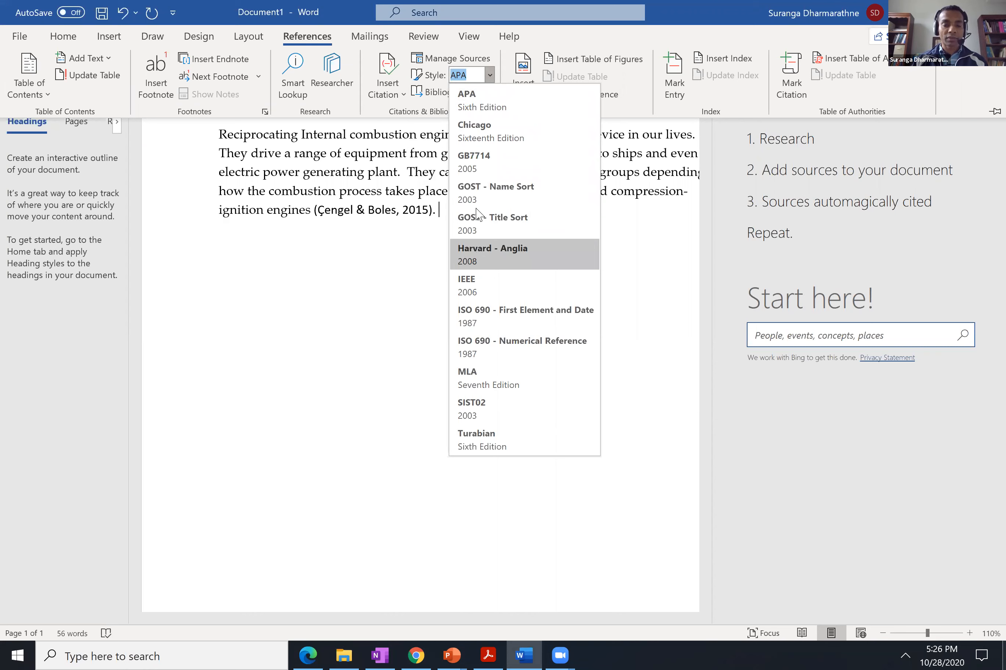
left_click(490, 78)
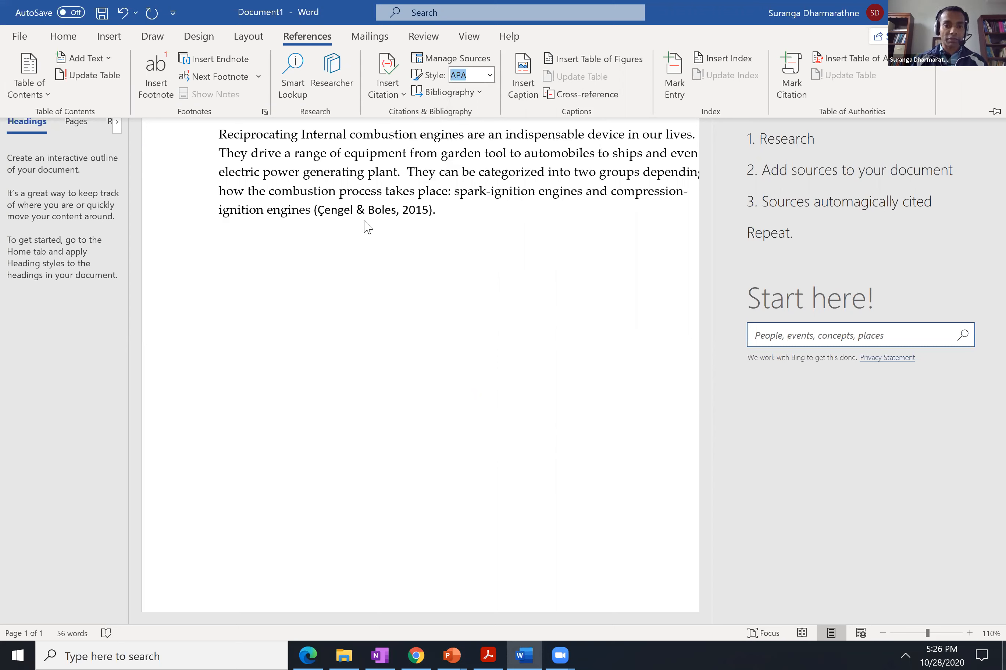
Try to change the in-text citation's font to Palatino Linotype.
left_click(333, 216)
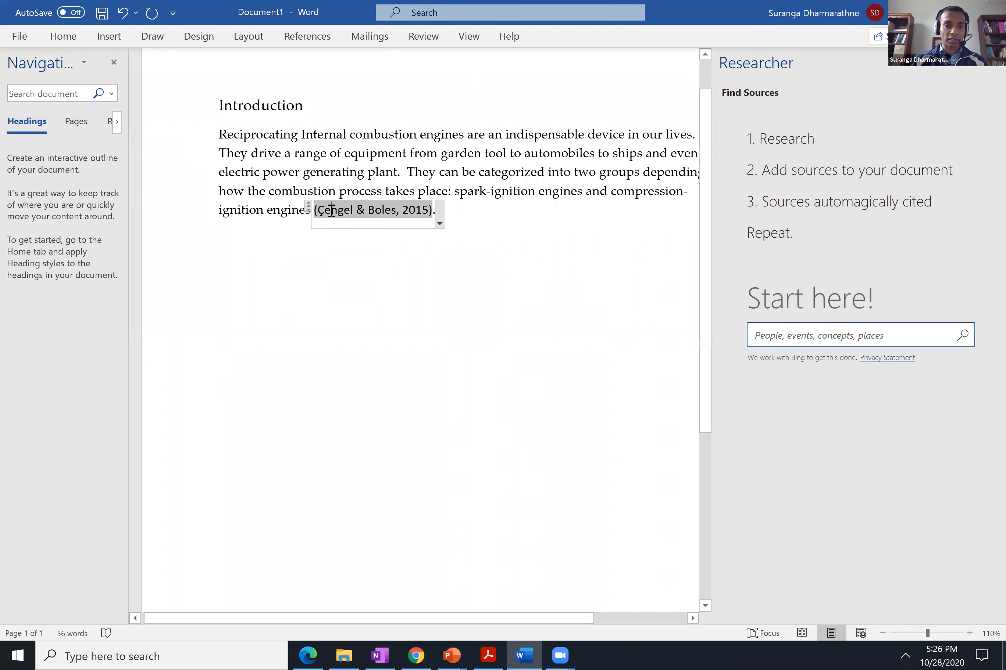
left_click(60, 41)
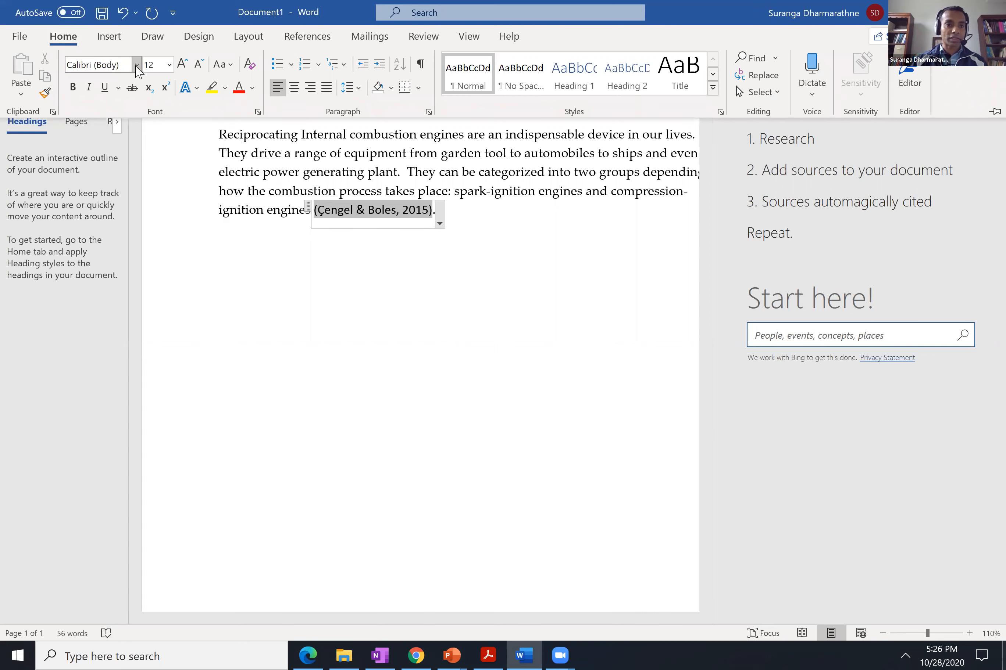
left_click(137, 66)
left_click(122, 167)
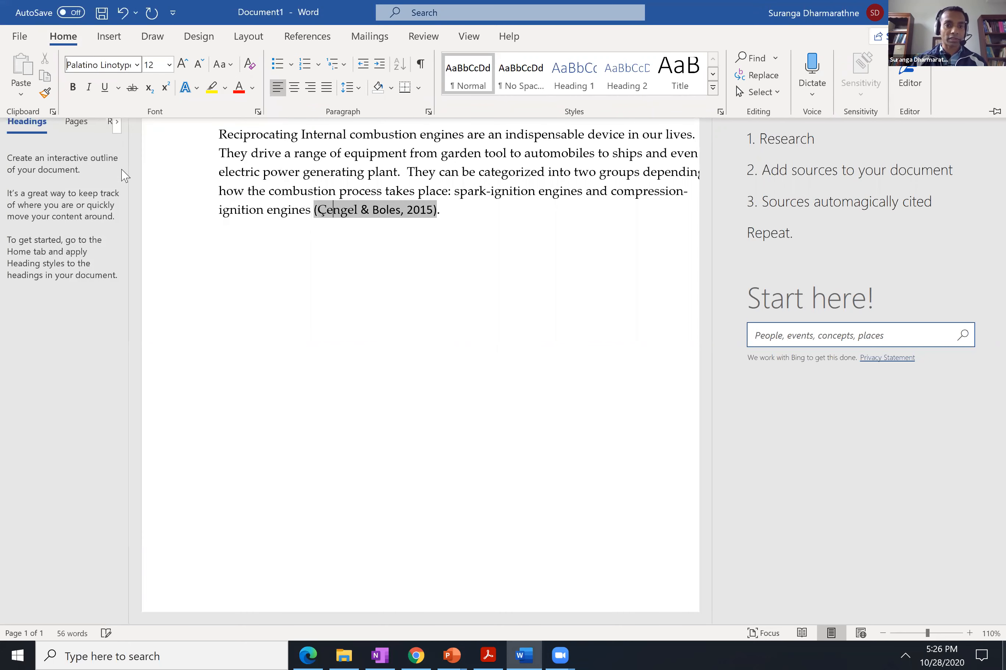
Apply Palatino Linotype to the entire in-text citation and start a new paragraph below the introduction text.
left_click(334, 242)
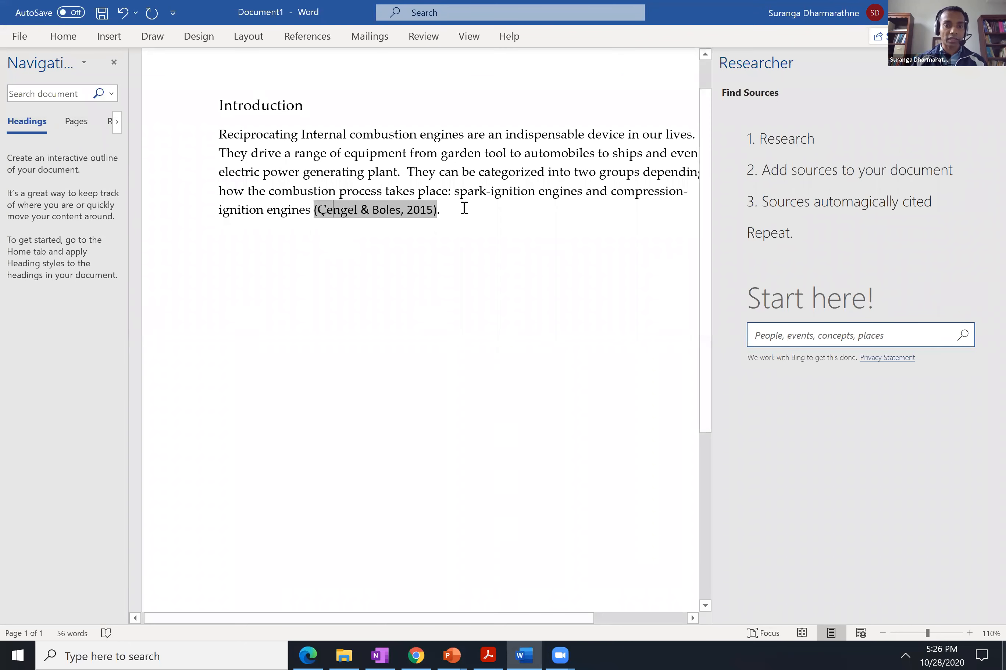
double_click(390, 208)
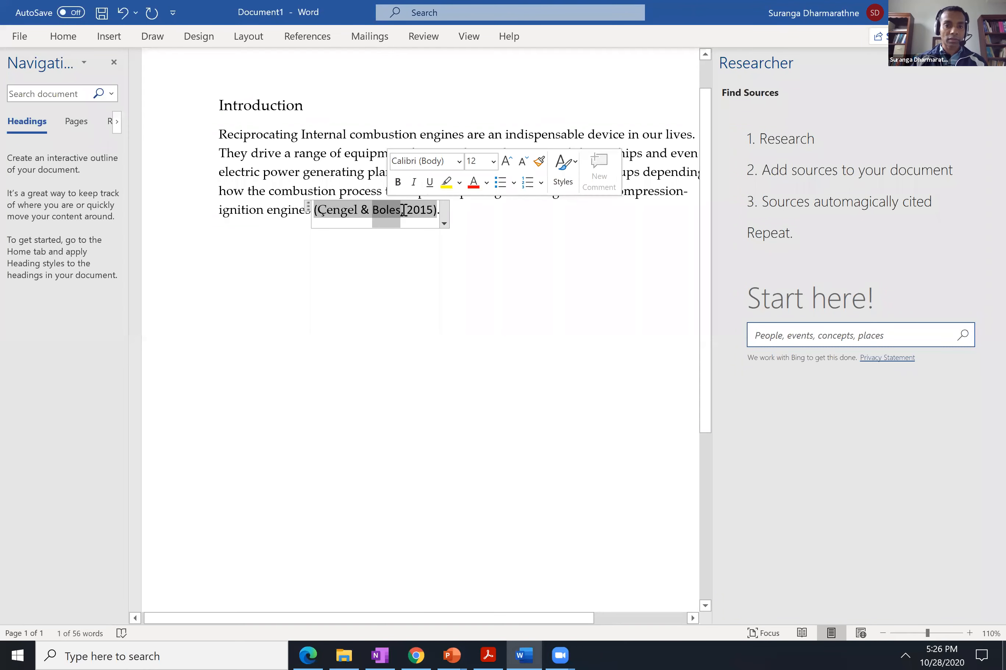
left_click(404, 211)
double_click(404, 211)
left_click(348, 207)
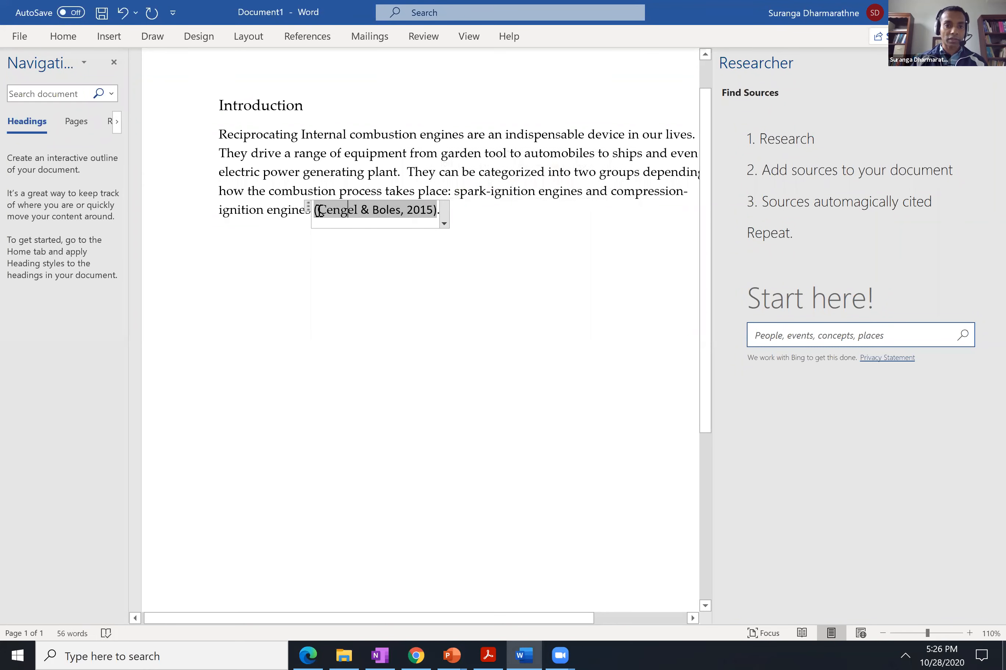
left_click_drag(319, 211, 436, 211)
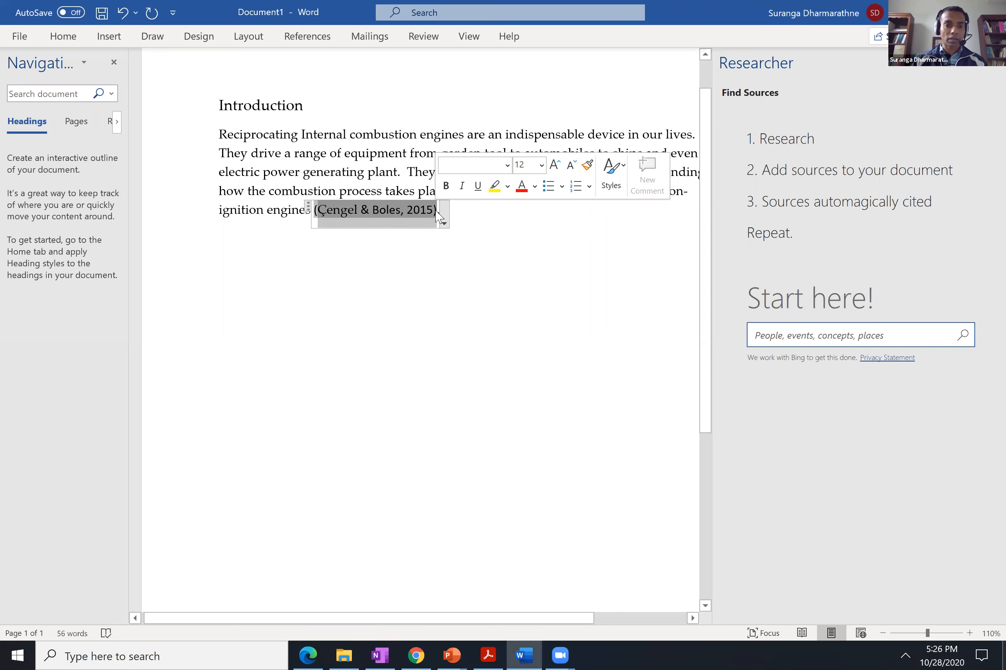
left_click(313, 210)
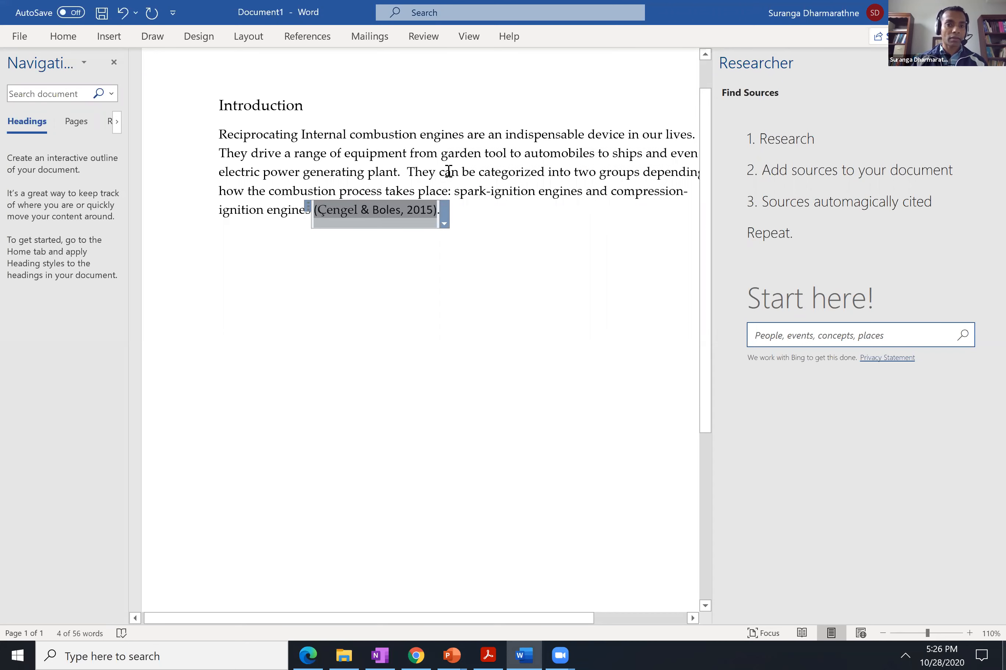
right_click(430, 212)
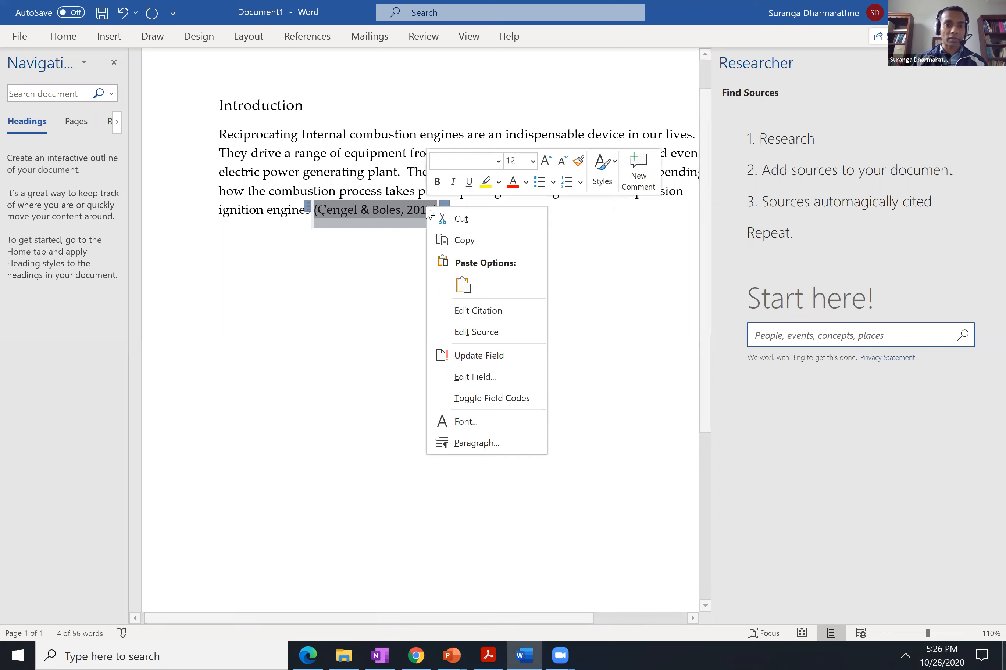
left_click(500, 164)
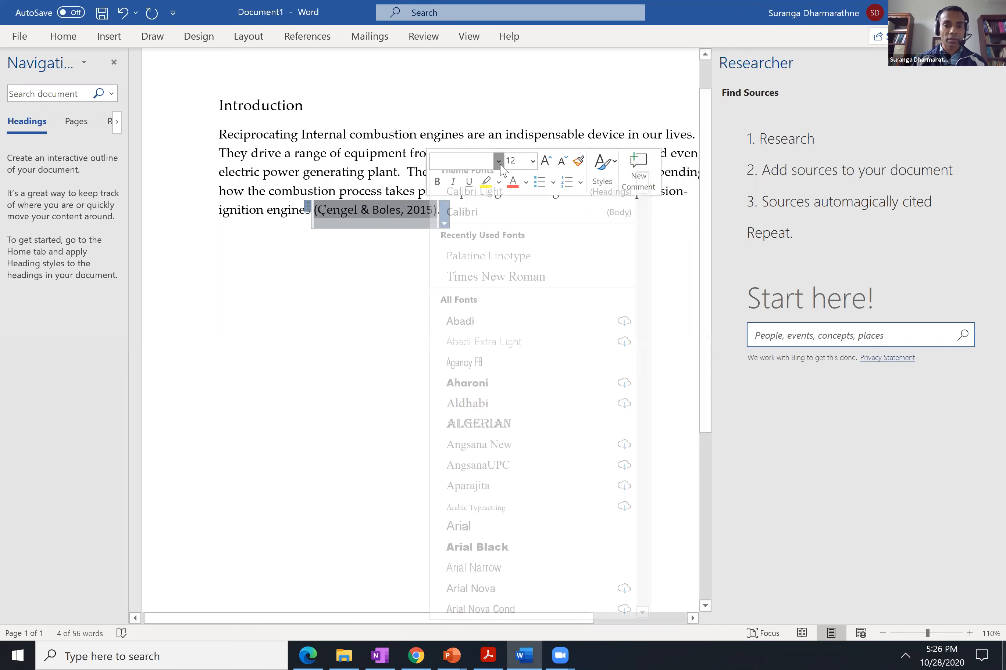
left_click(492, 273)
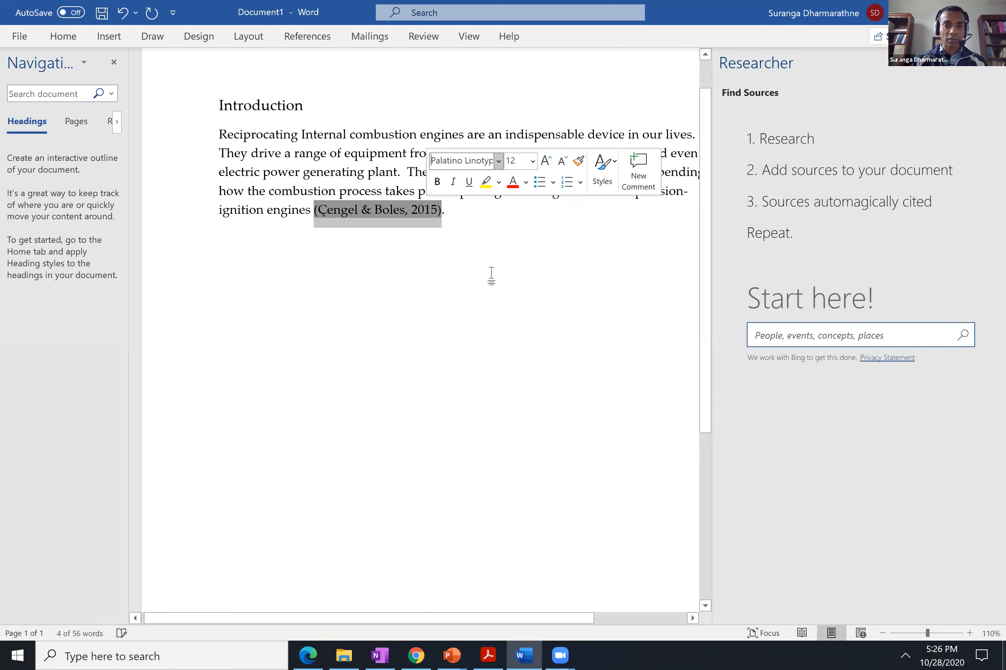
left_click(452, 212)
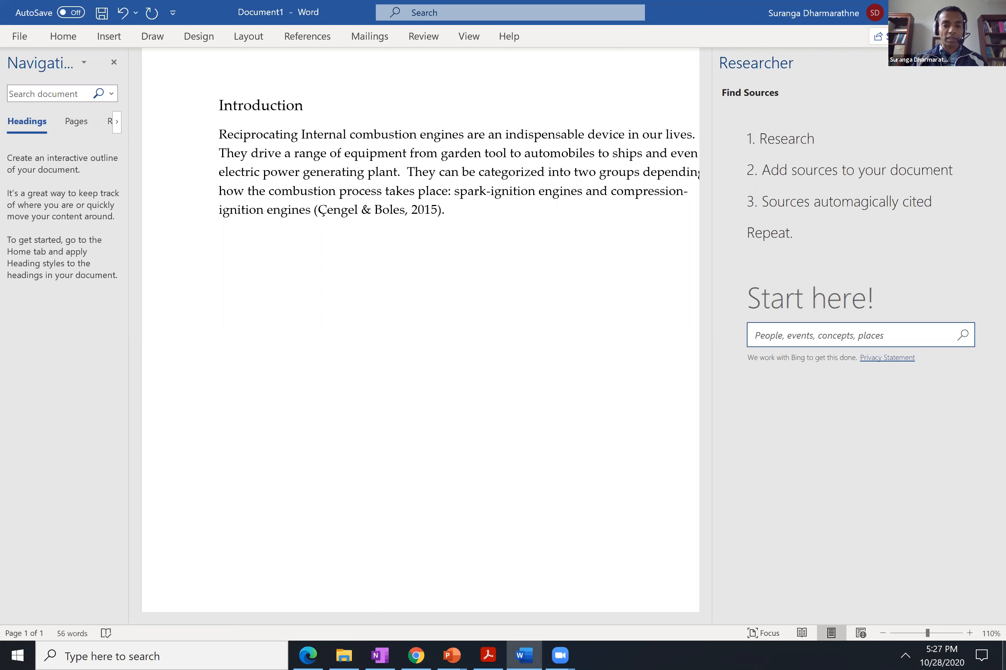
Switch to File Explorer and open the 2020_Fall folder inside Teaching on the Google Drive's My Drive.
left_click(337, 649)
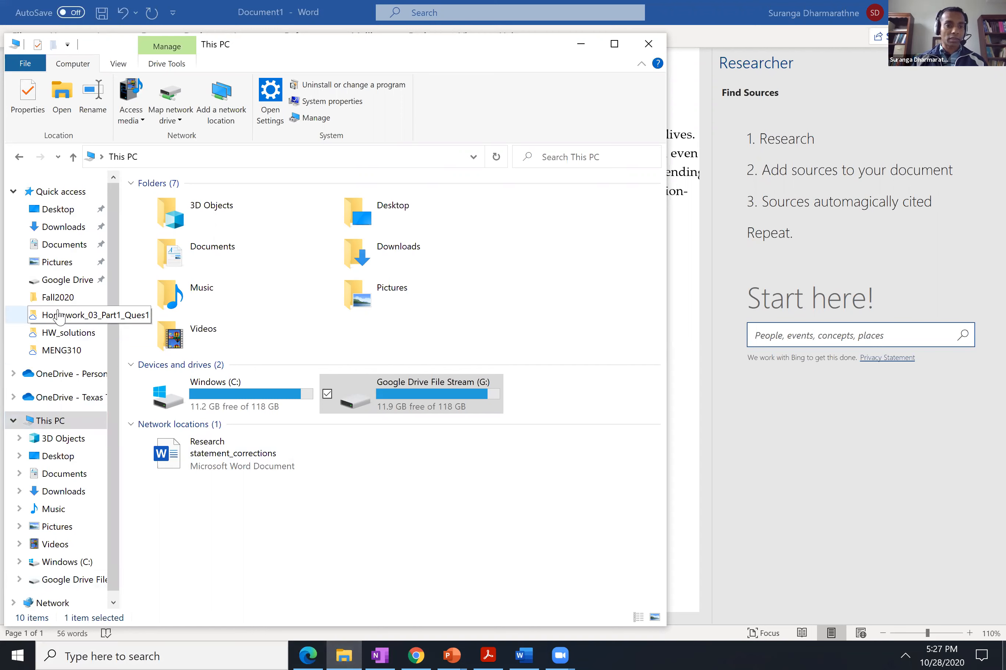
left_click(58, 297)
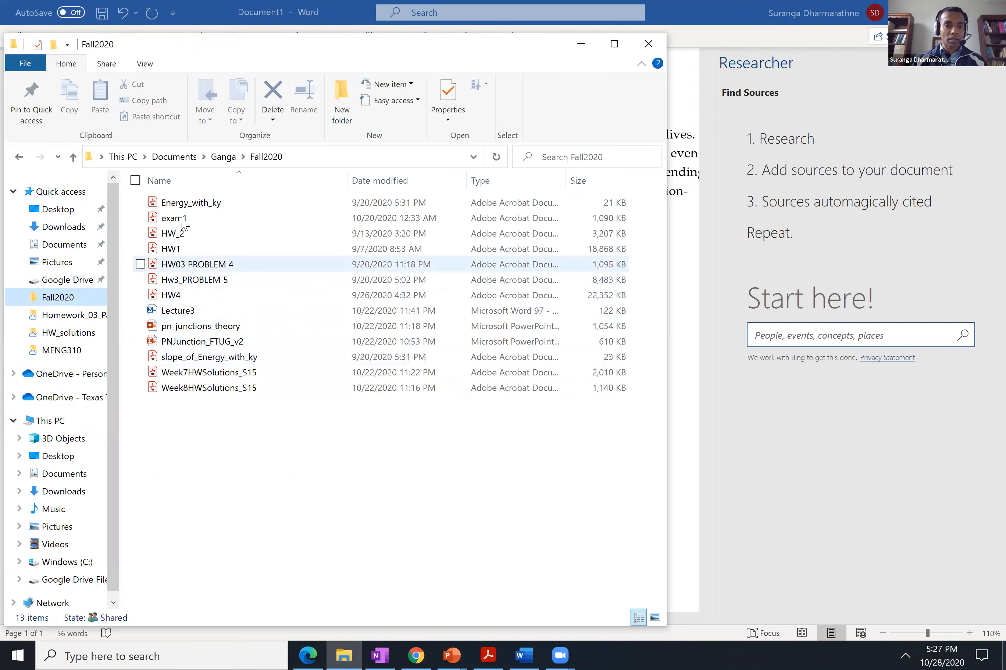
left_click(67, 281)
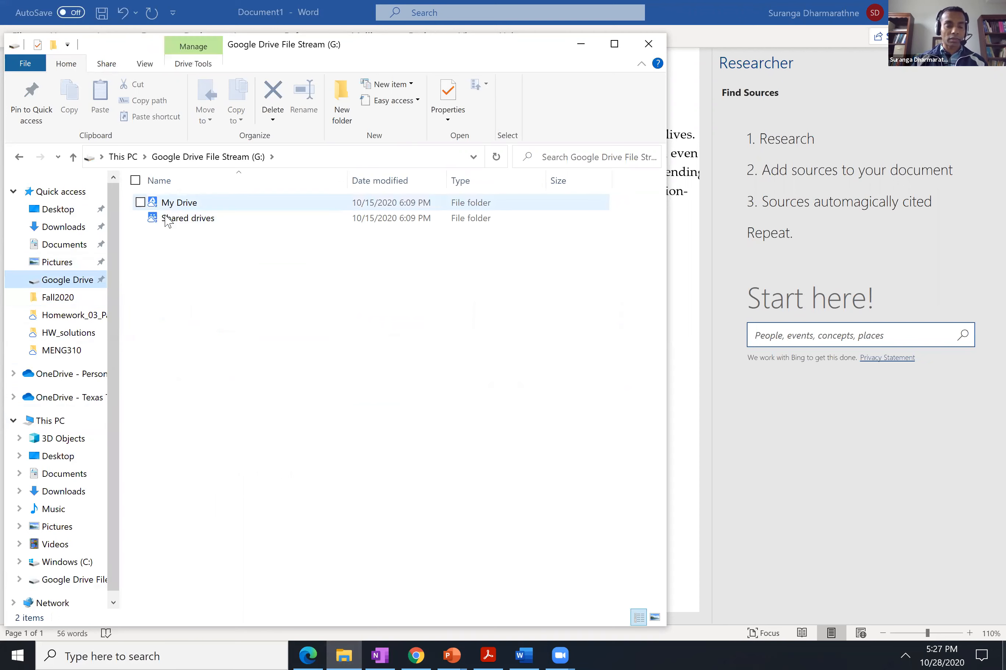
left_click(169, 212)
double_click(169, 206)
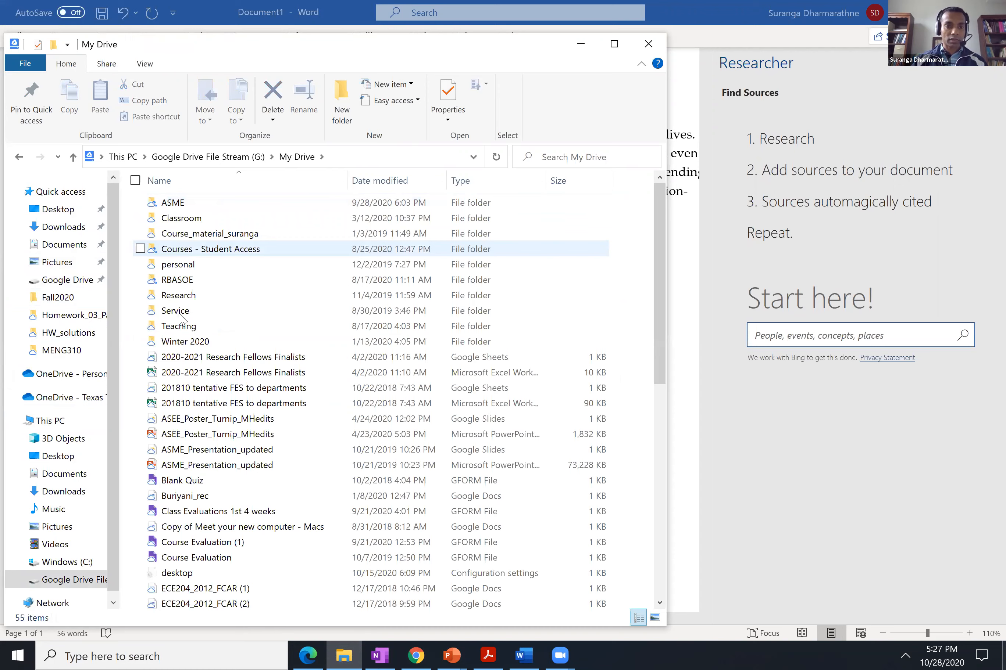
left_click(183, 330)
double_click(183, 331)
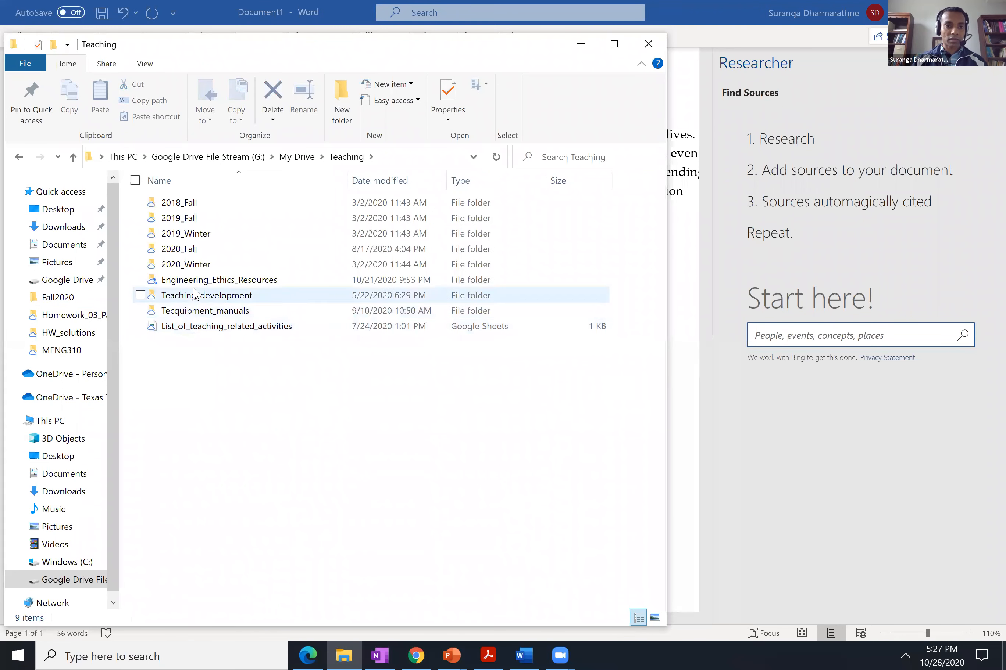
double_click(190, 253)
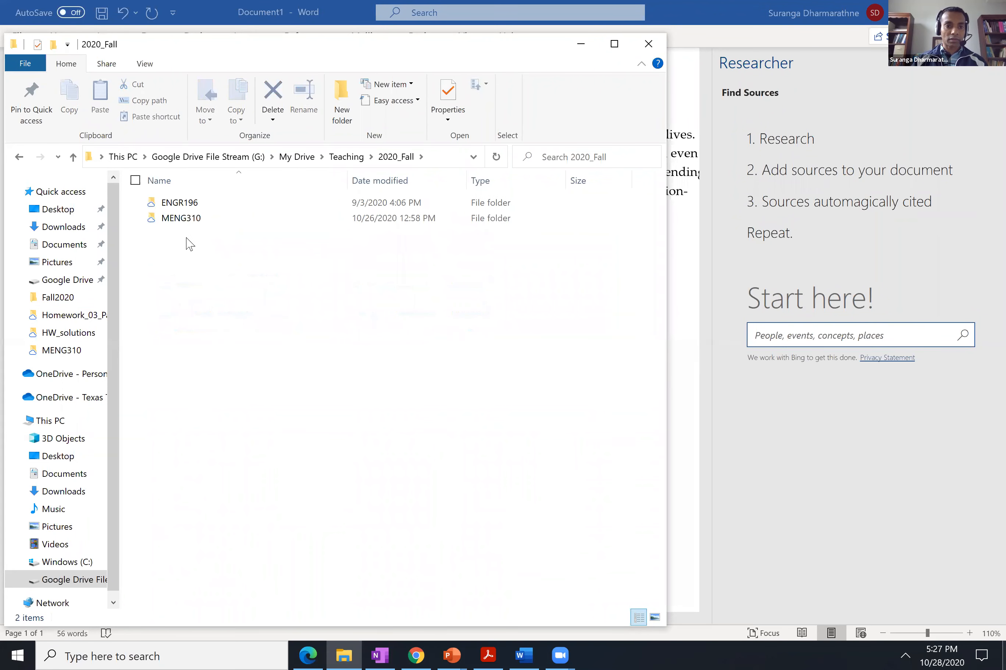
Open the Volume10Issue4404-419 PDF from the MENG310 folder and find the Fig. 1 experimental setup schematic on page 7.
left_click(187, 223)
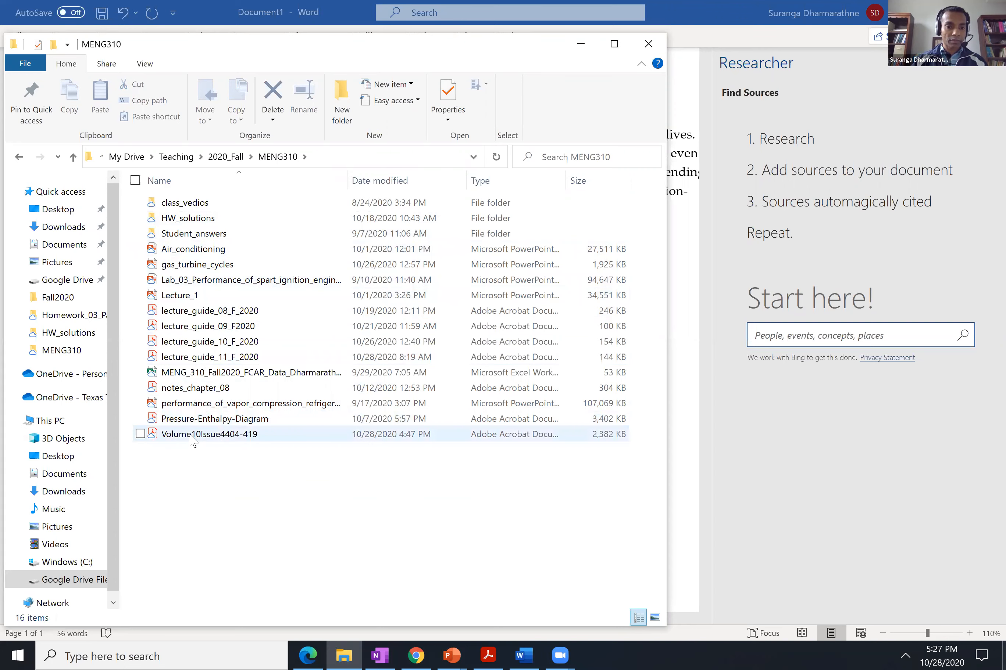
double_click(190, 435)
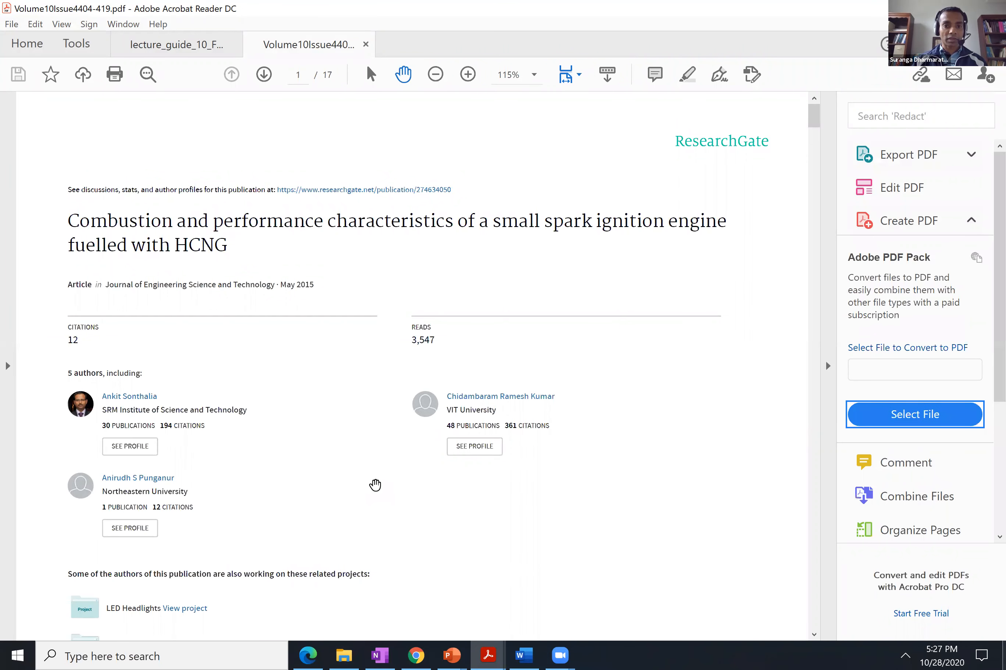
scroll(375, 485, "down", 2)
scroll(374, 484, "down", 8)
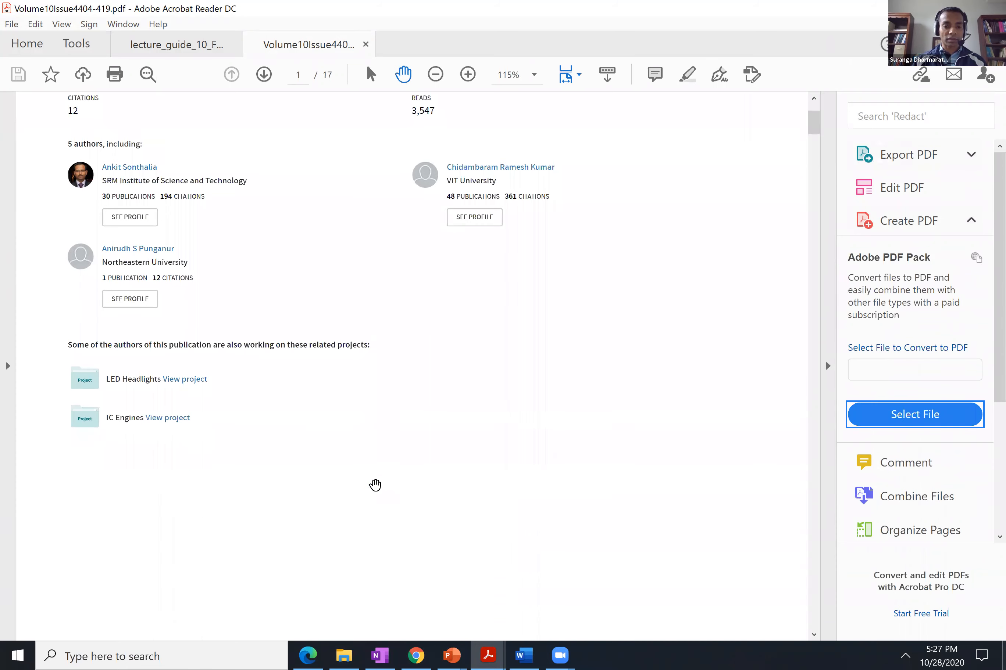
scroll(375, 484, "down", 10)
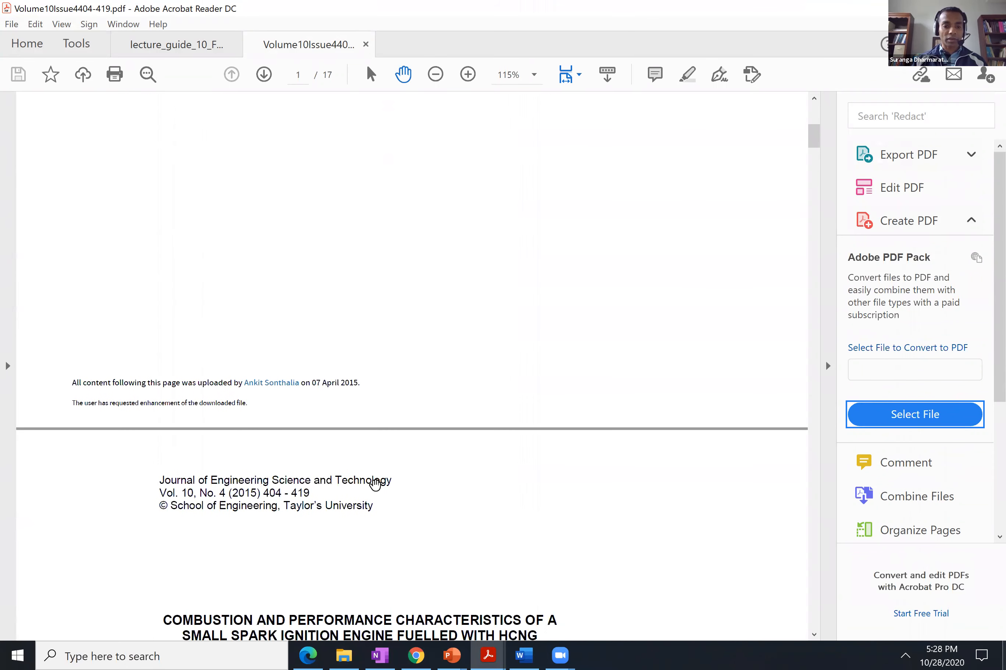
scroll(374, 484, "down", 3)
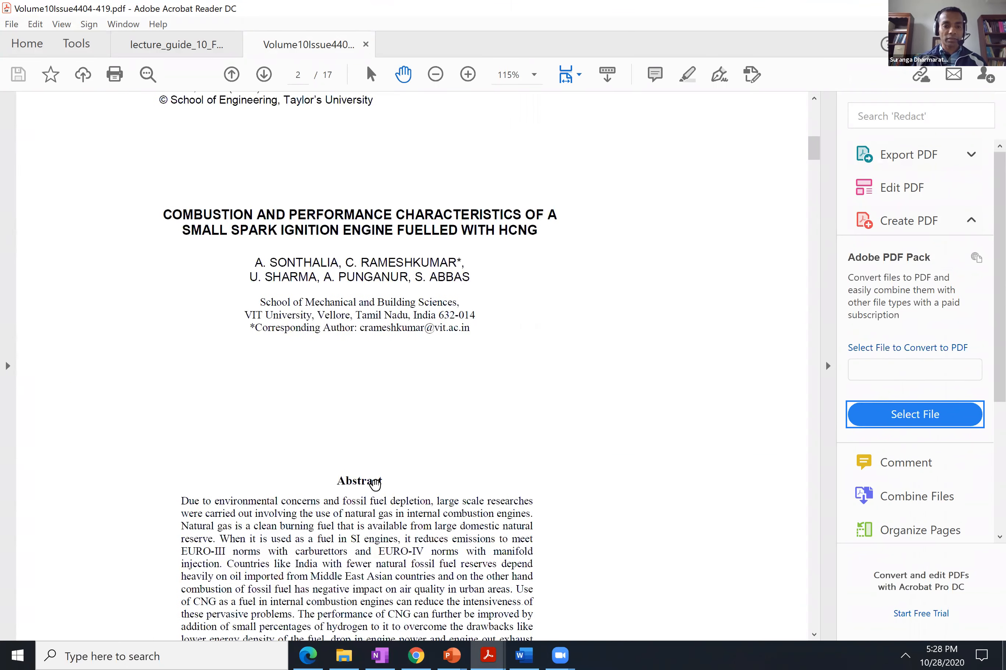
scroll(375, 485, "down", 15)
scroll(375, 485, "down", 17)
scroll(374, 484, "down", 15)
scroll(375, 484, "down", 12)
scroll(375, 484, "down", 20)
scroll(374, 484, "down", 15)
scroll(374, 485, "down", 13)
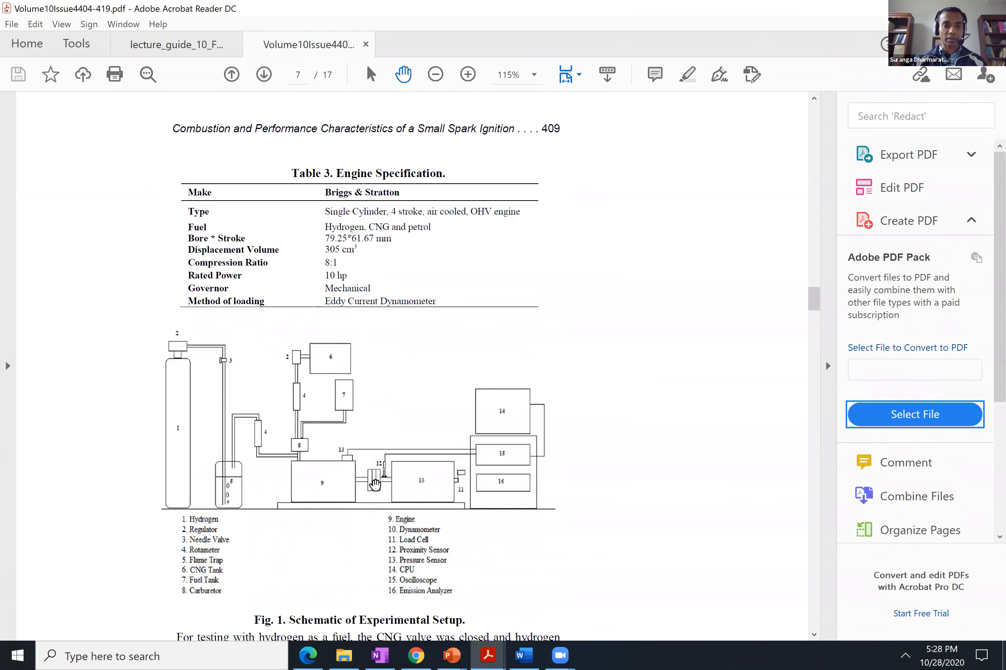
scroll(375, 485, "down", 1)
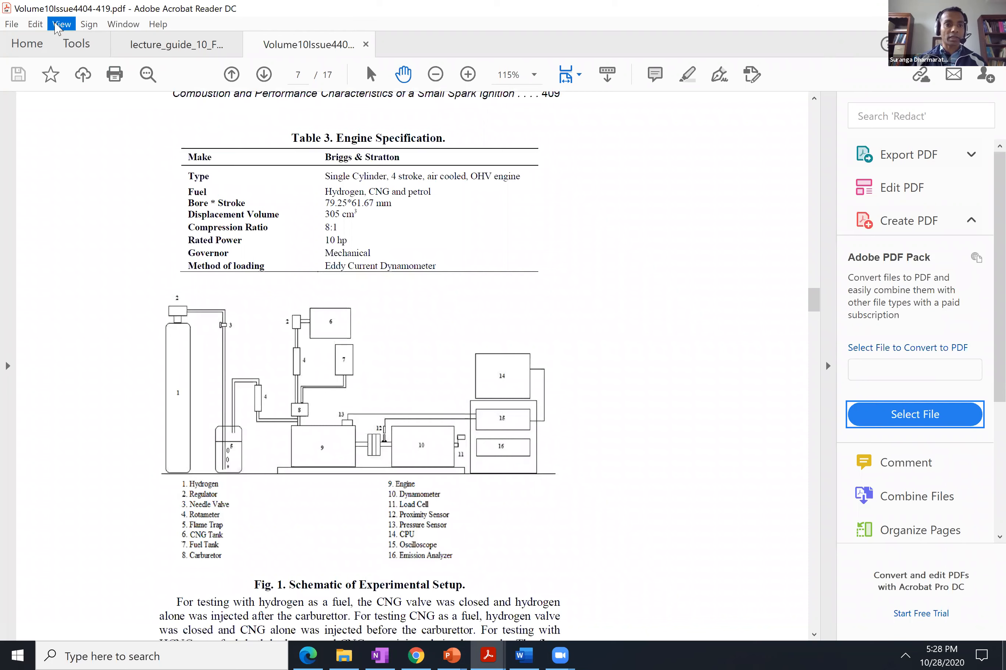
Take a snapshot of the Fig. 1 schematic with its legend and paste it below the introduction in the Word document.
left_click(35, 24)
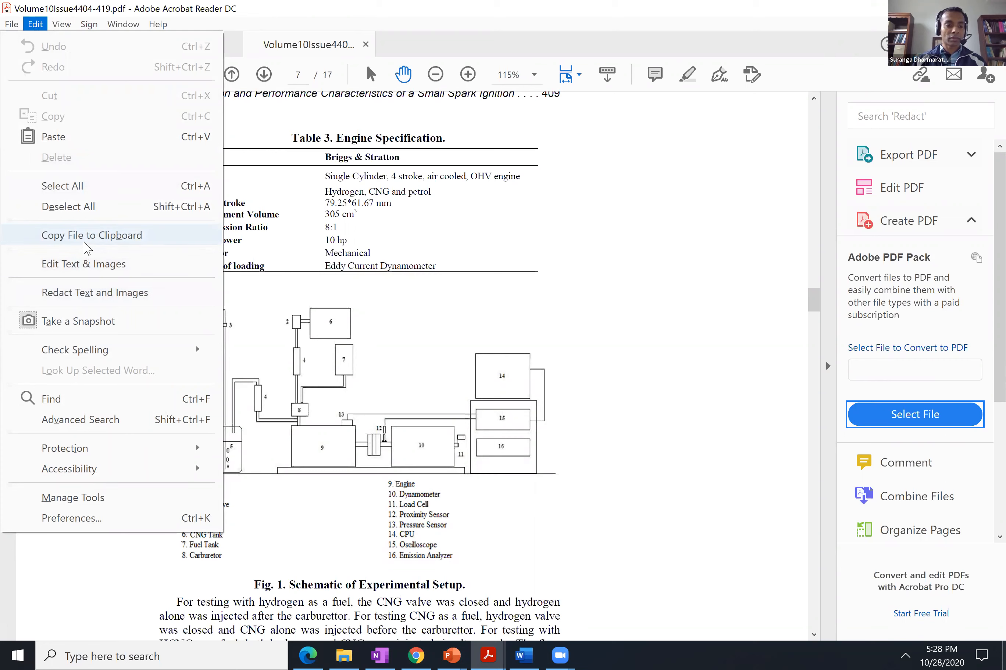
left_click(79, 322)
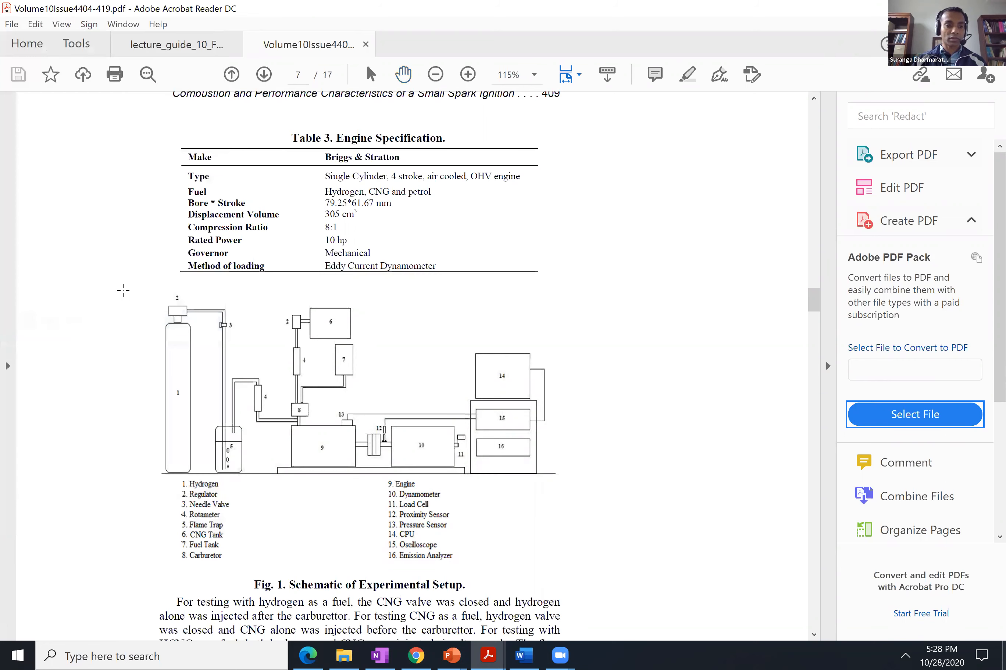
left_click_drag(140, 288, 575, 576)
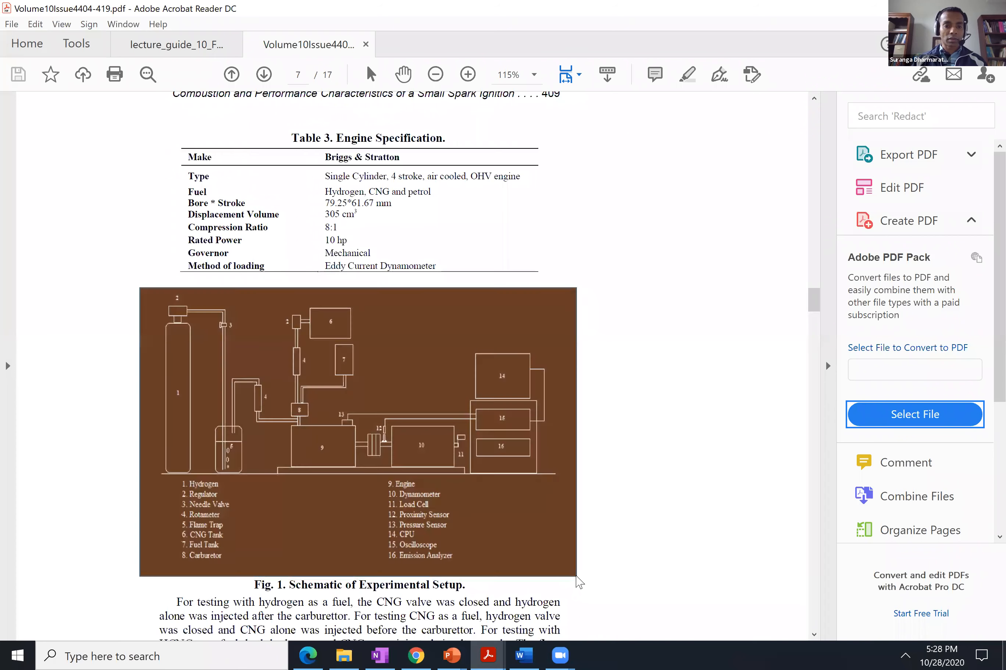
left_click(652, 353)
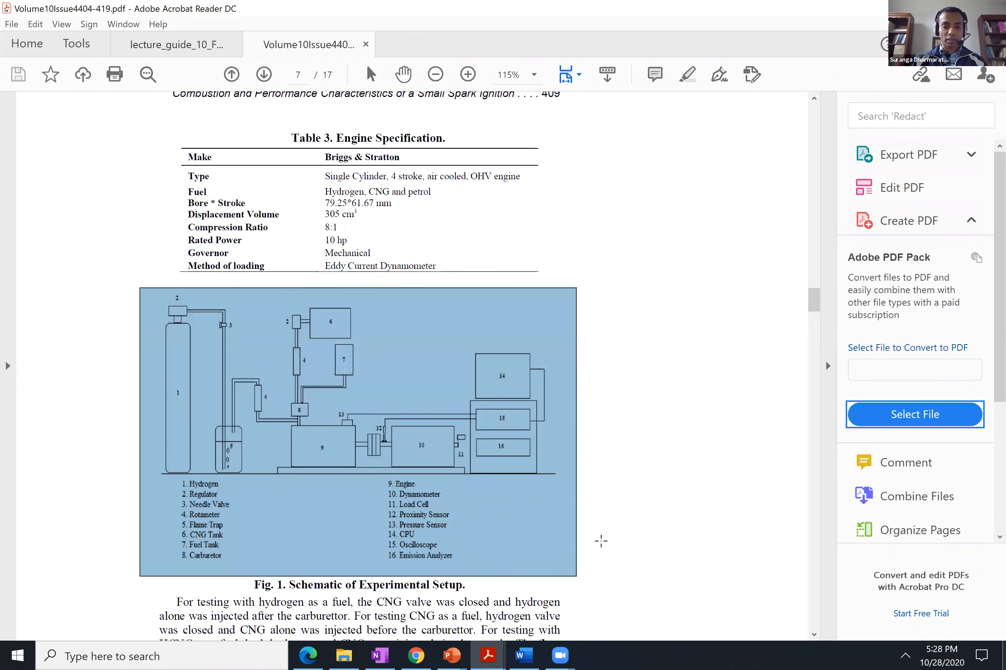
left_click(524, 655)
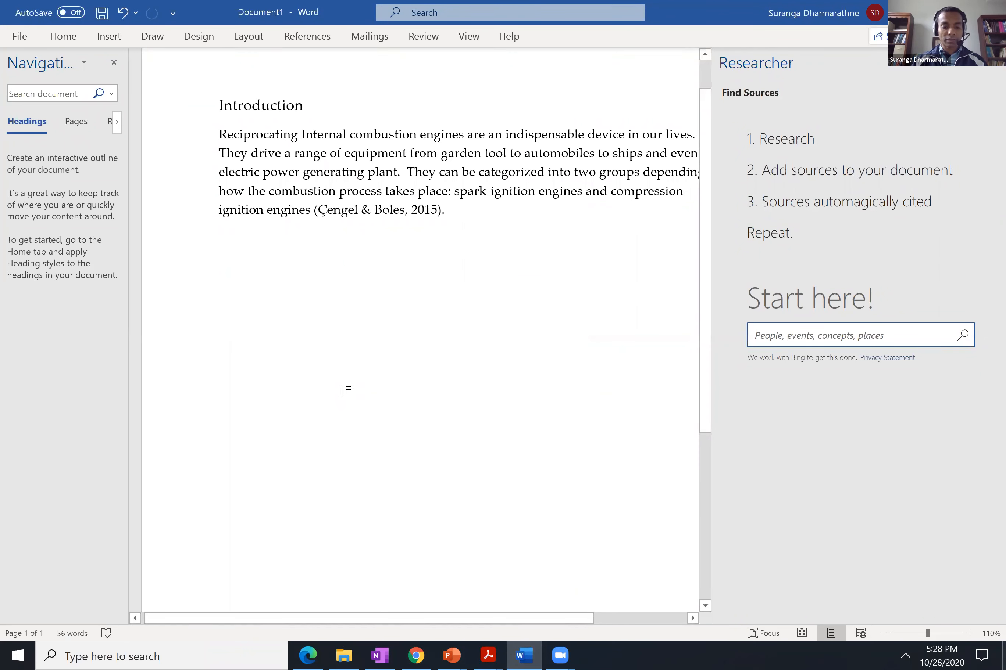
key("ctrl+v")
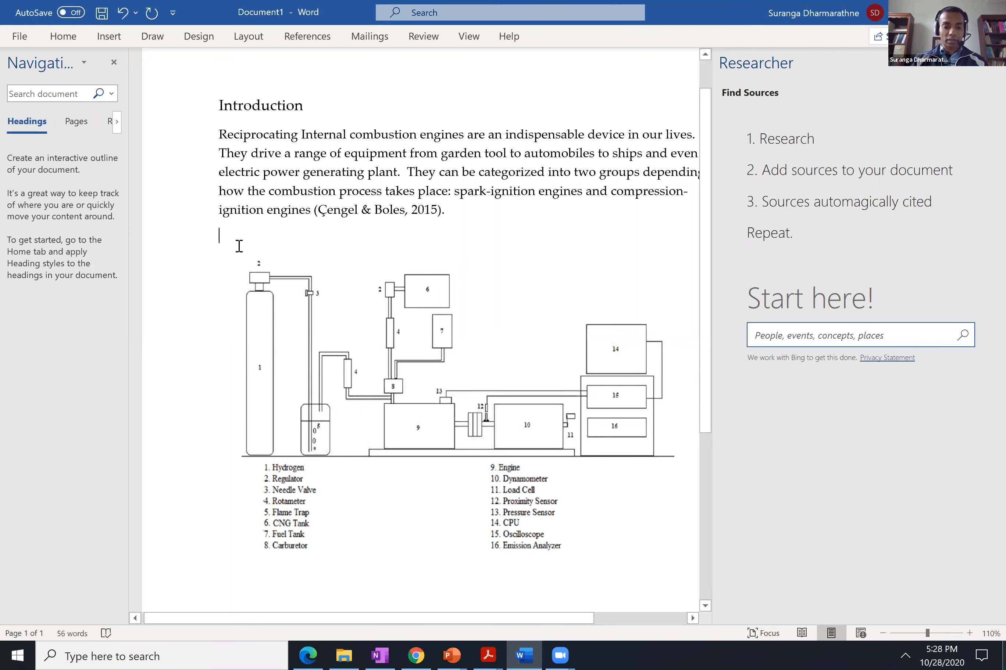
Add the heading "Experimental Setup and Procedure" on the line above the pasted schematic.
type("Experi")
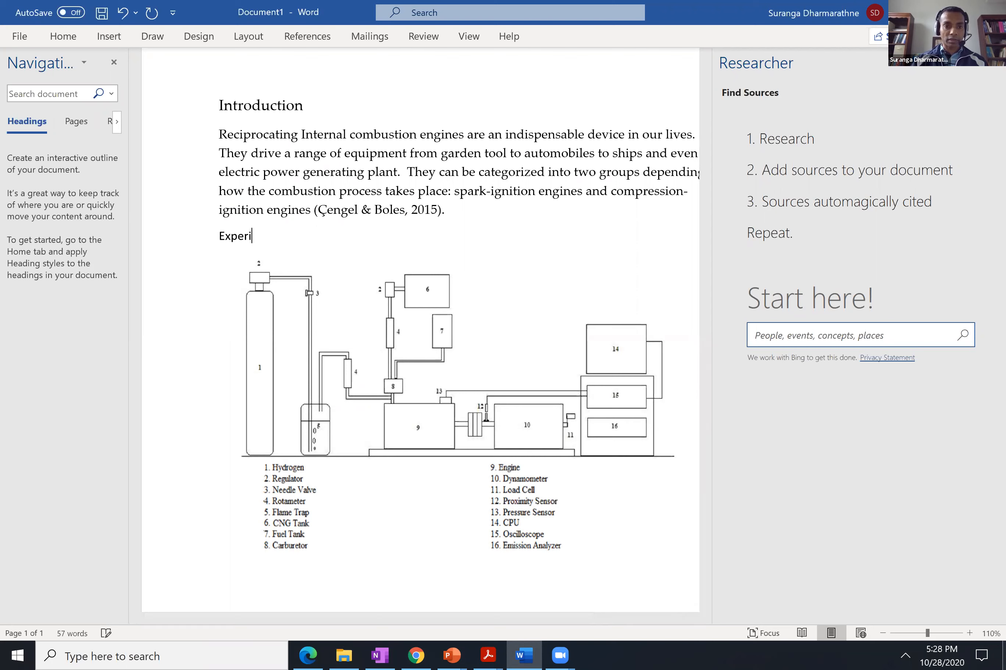
type("mental Setup and Procedure")
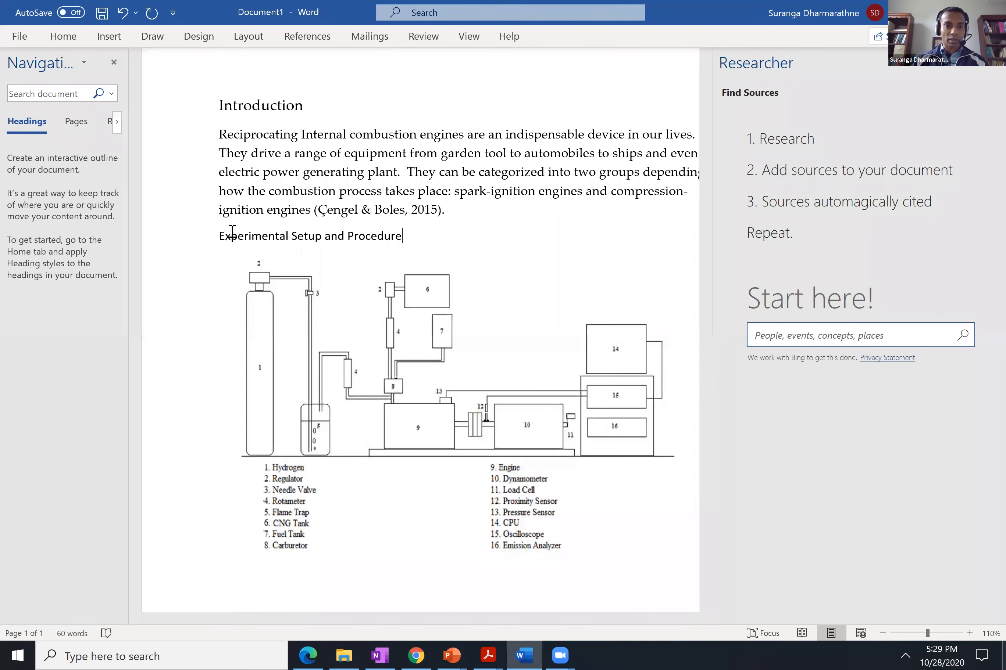
Change the font of the "Experimental Setup and Procedure" heading to Palatino Linotype.
left_click_drag(220, 236, 409, 236)
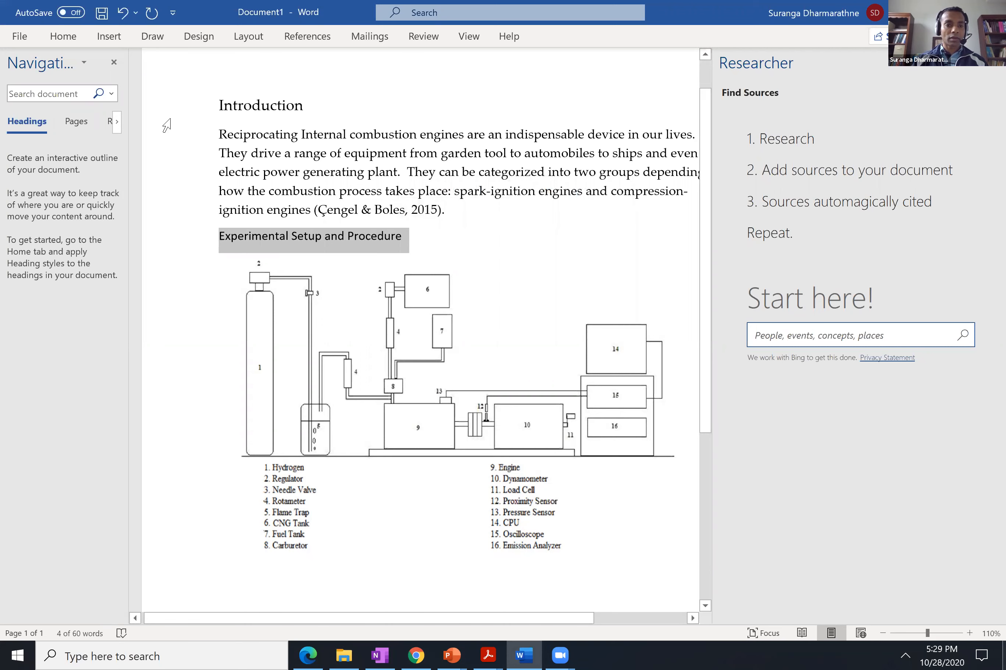
left_click(61, 38)
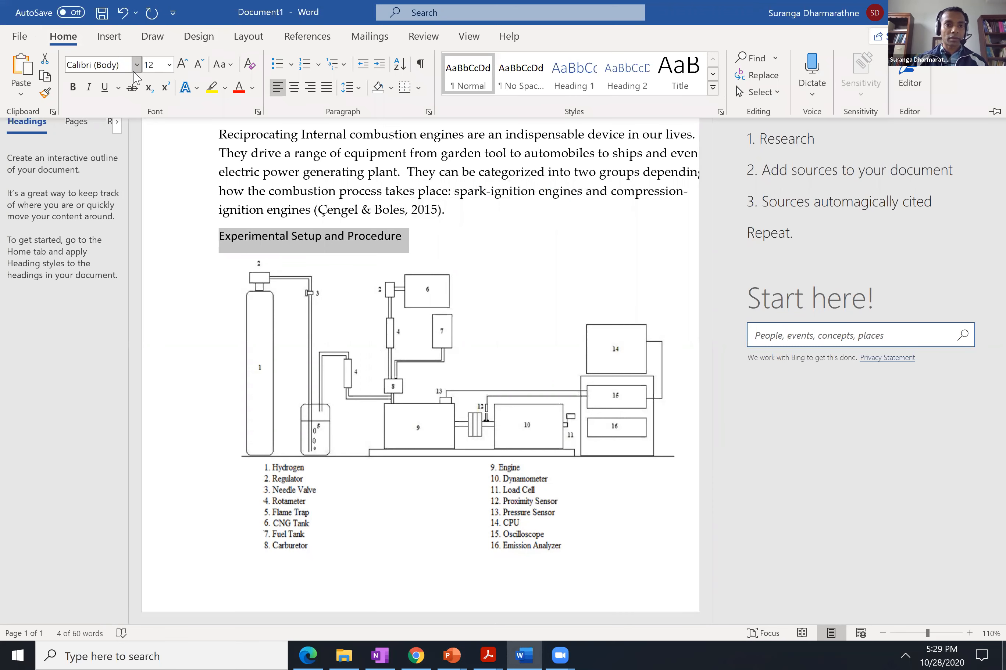
left_click(137, 65)
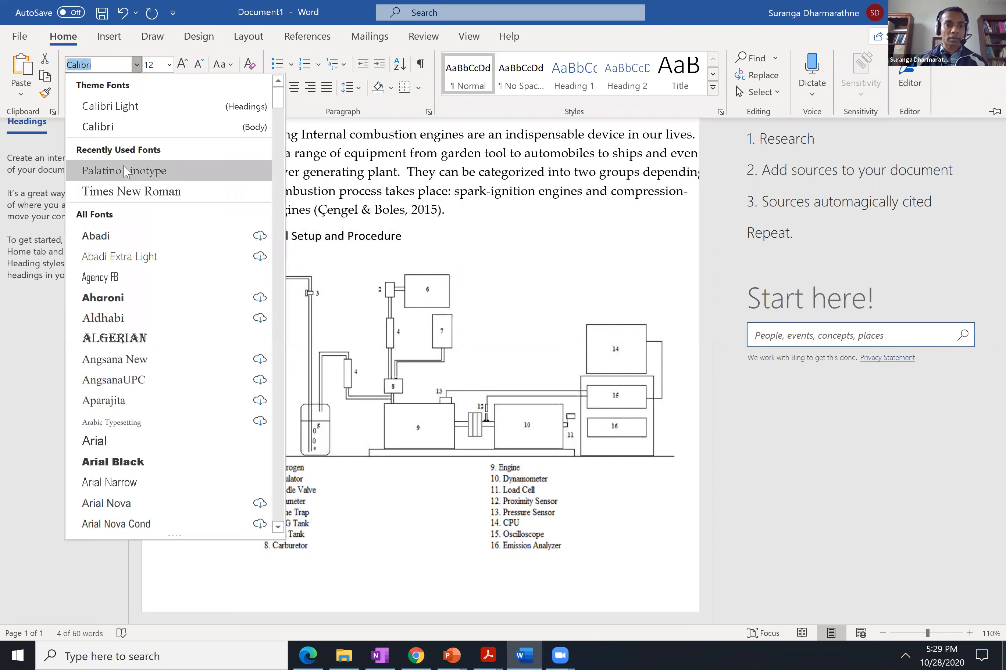
left_click(125, 171)
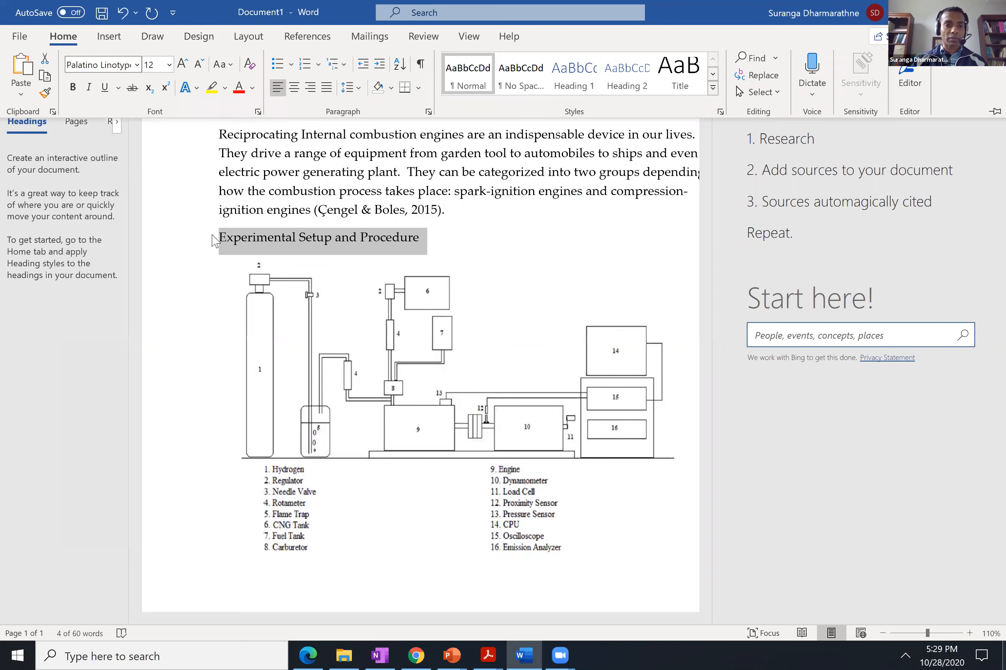
left_click(401, 259)
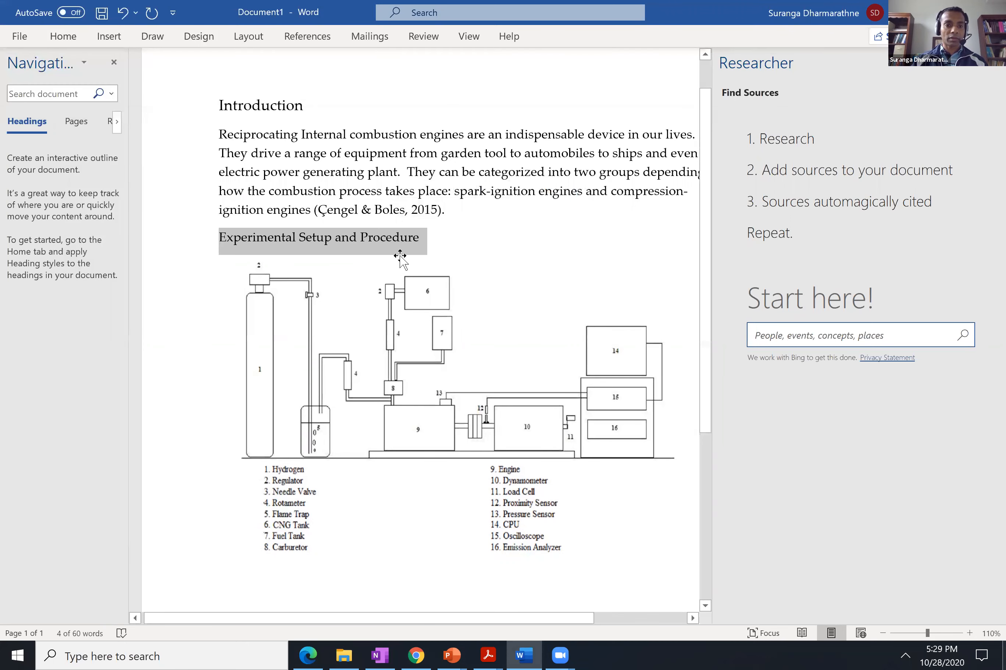
left_click(414, 238)
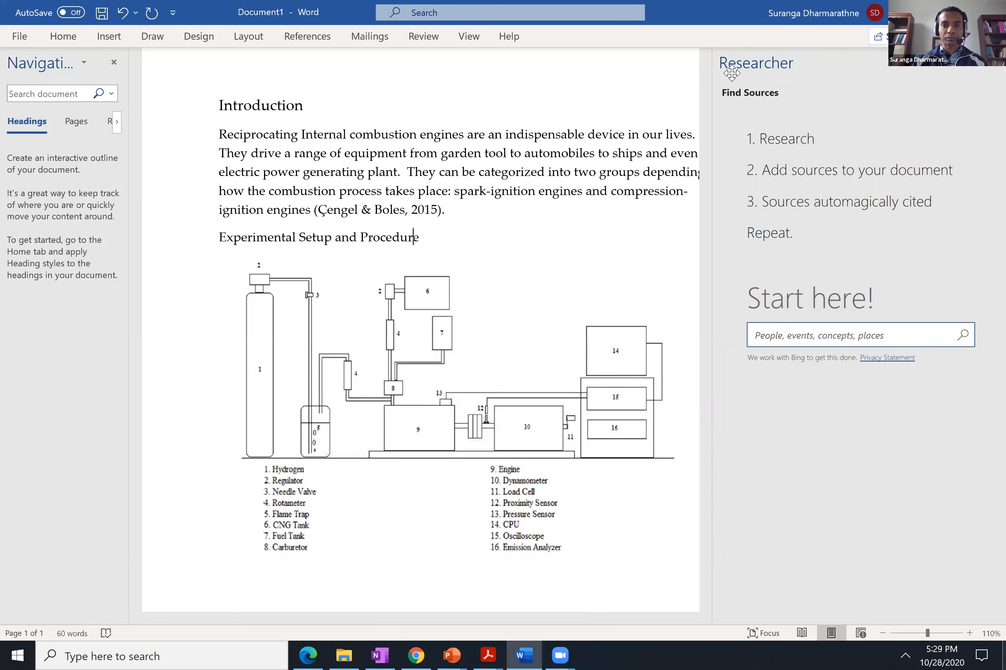
Close the Researcher pane and move the schematic picture slightly up, right beneath the "Experimental Setup and Procedure" heading.
left_click(986, 73)
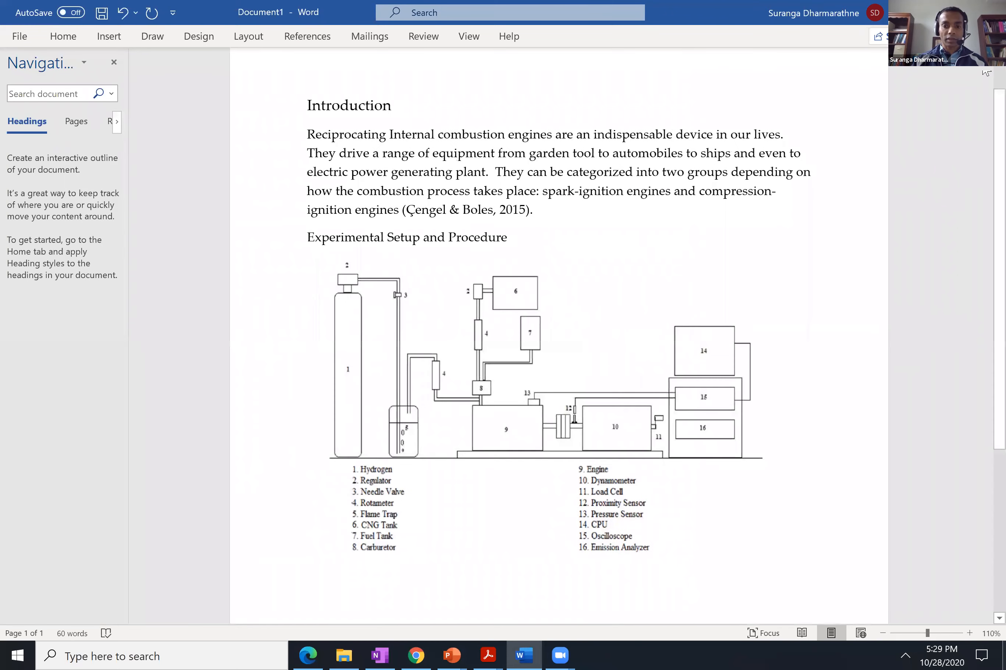
left_click(656, 402)
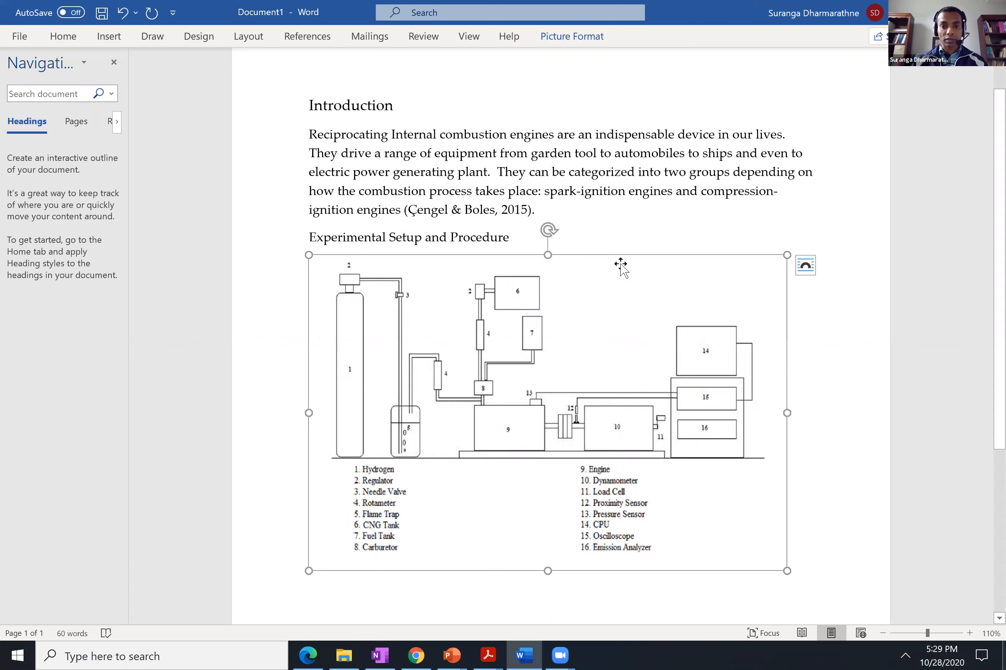
left_click_drag(627, 254, 659, 254)
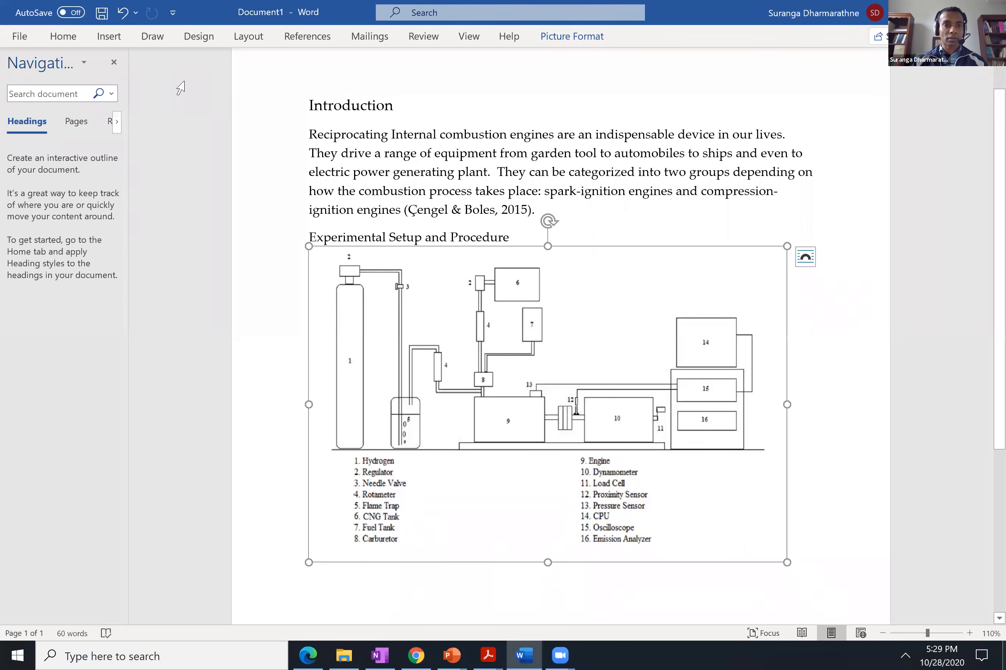
Try to center the schematic picture on the page and restore the left alignment of the heading above it.
left_click(65, 38)
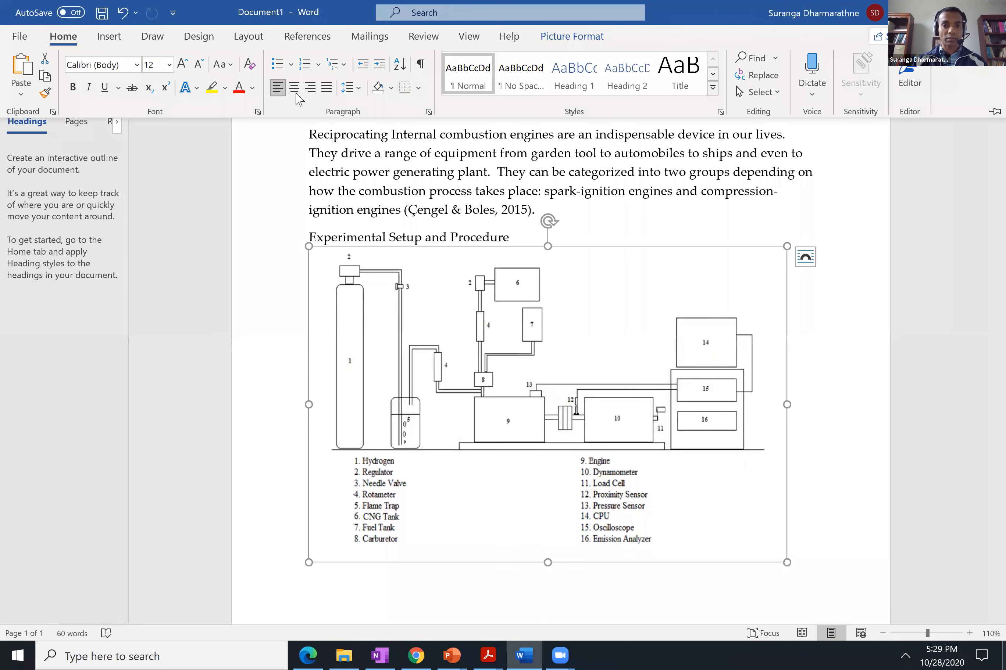
left_click(294, 88)
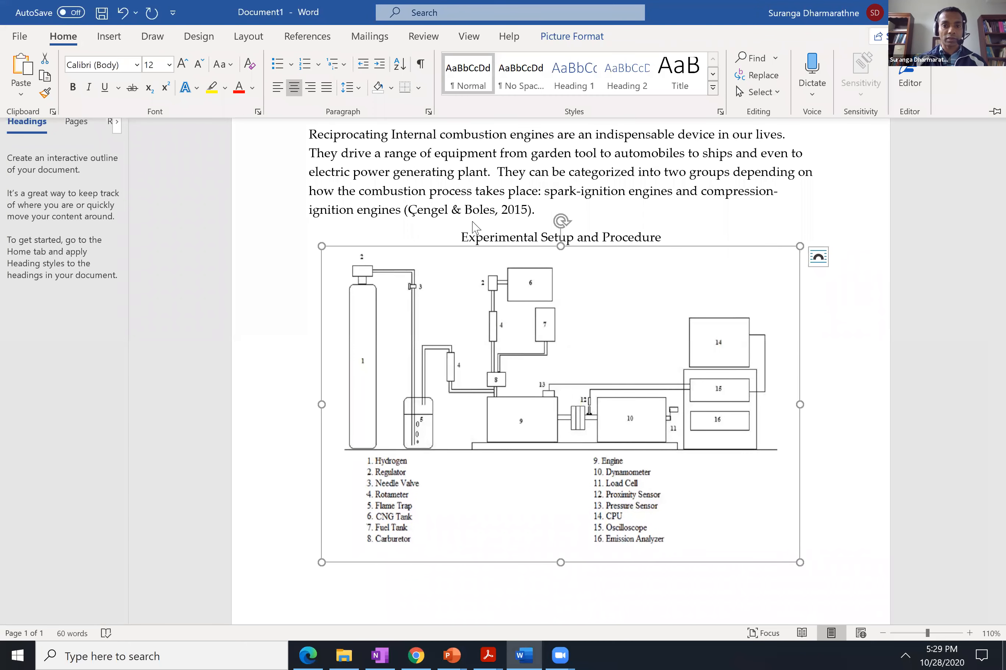
left_click(461, 238)
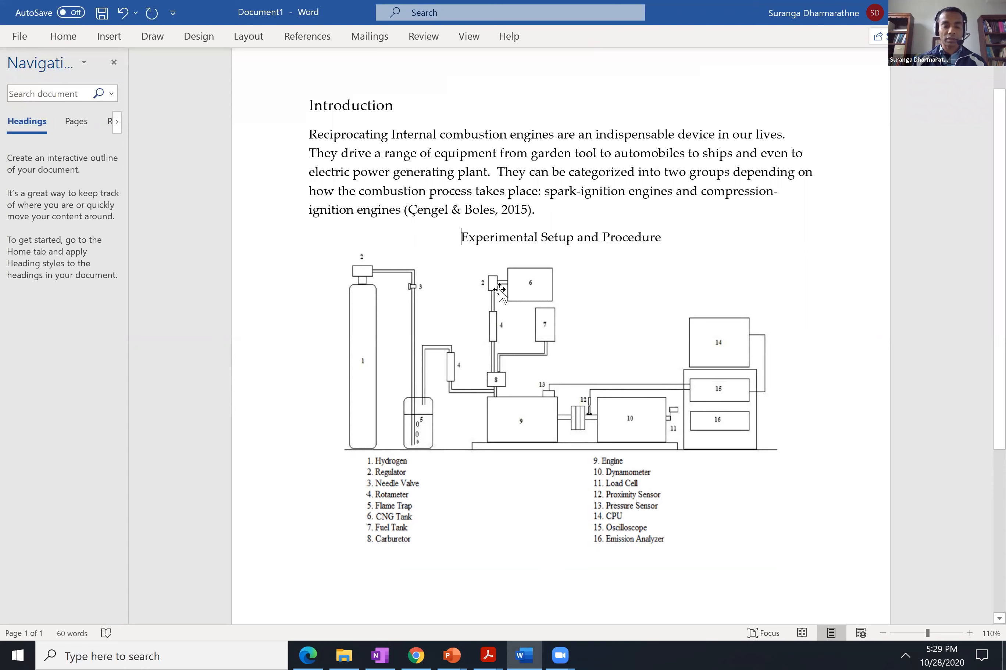
key("ctrl+l")
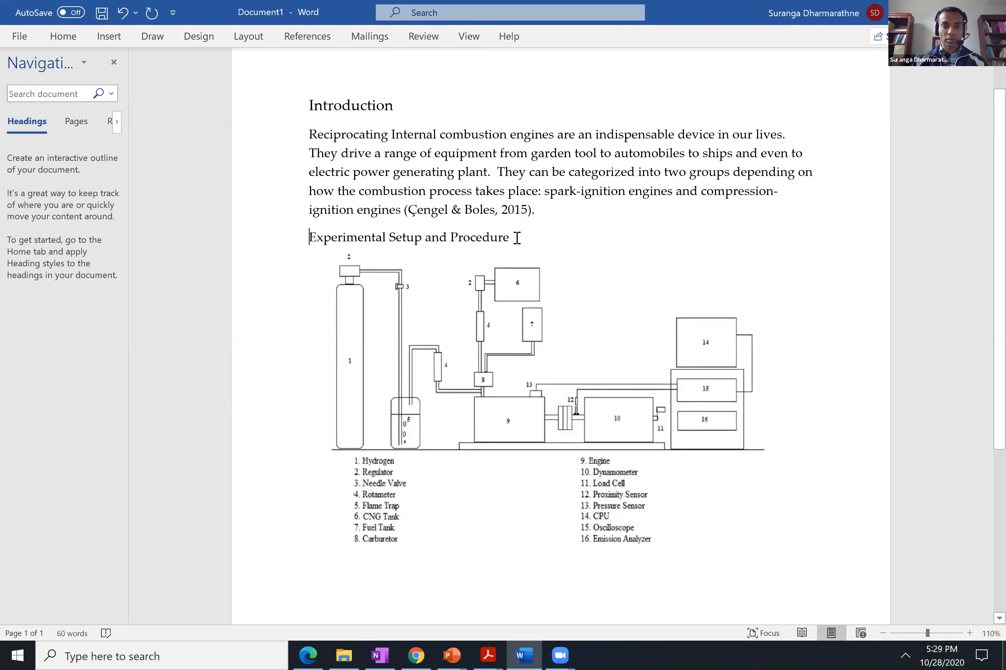
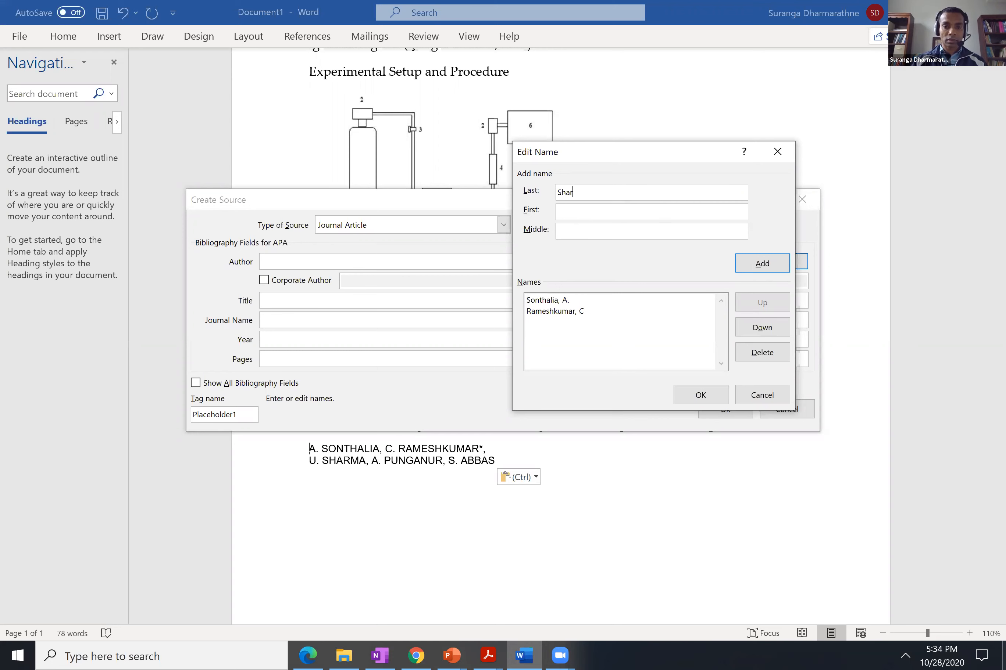
Add the article's third and fourth authors, each with last name and first initial, to the source's author list.
type("U")
type(",")
left_click(761, 263)
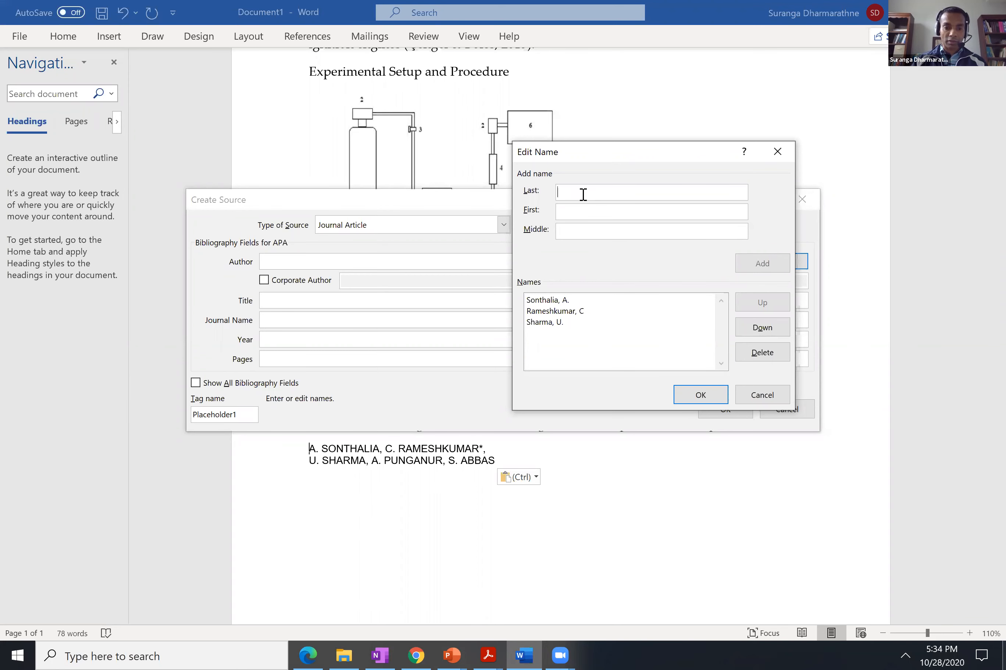
type("Punganur")
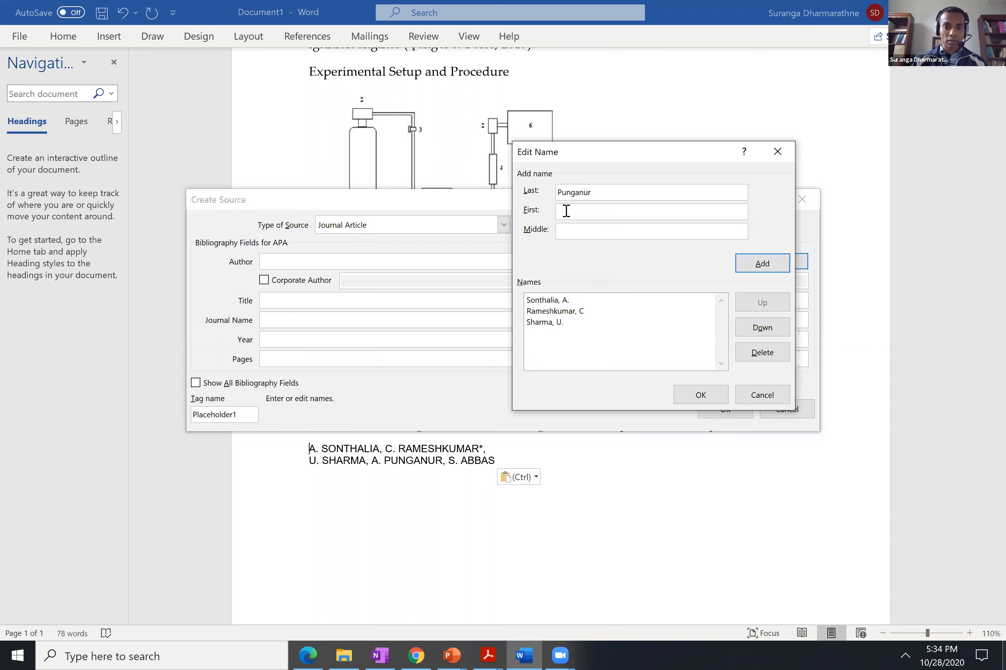
left_click(566, 211)
type("A.")
left_click(763, 263)
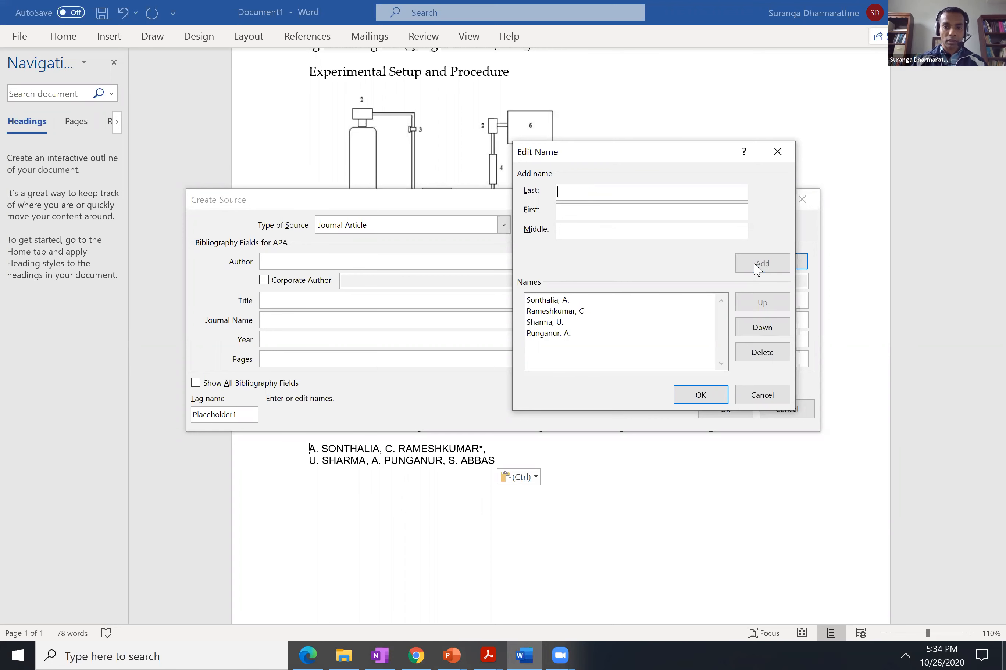
Add the article's fifth author, with last name and first initial, and confirm the source's author list.
left_click(579, 194)
type("Abbas")
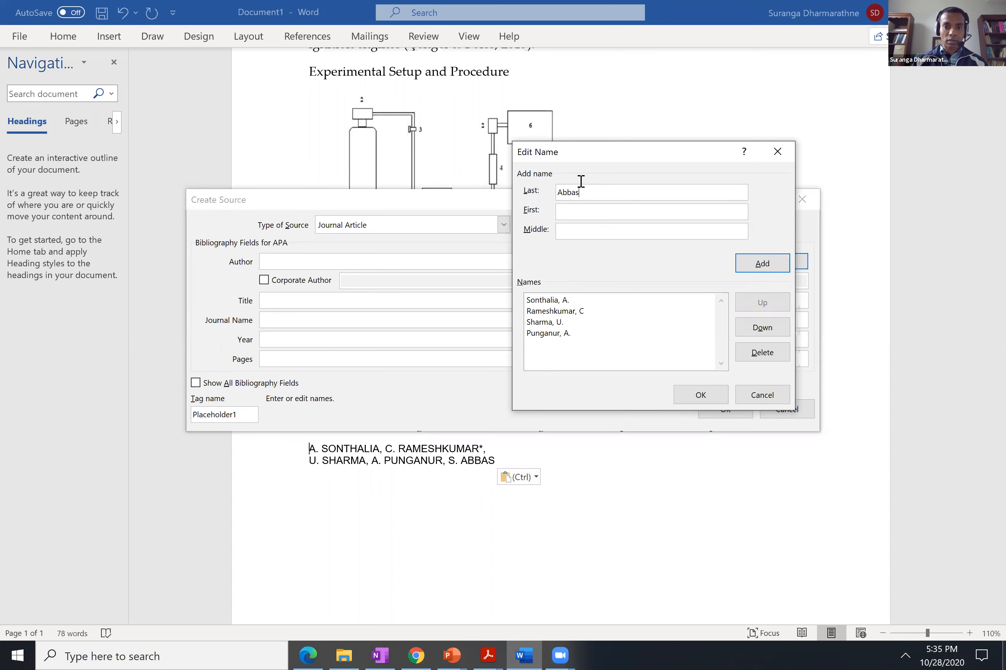
left_click(574, 215)
left_click(753, 268)
left_click(701, 400)
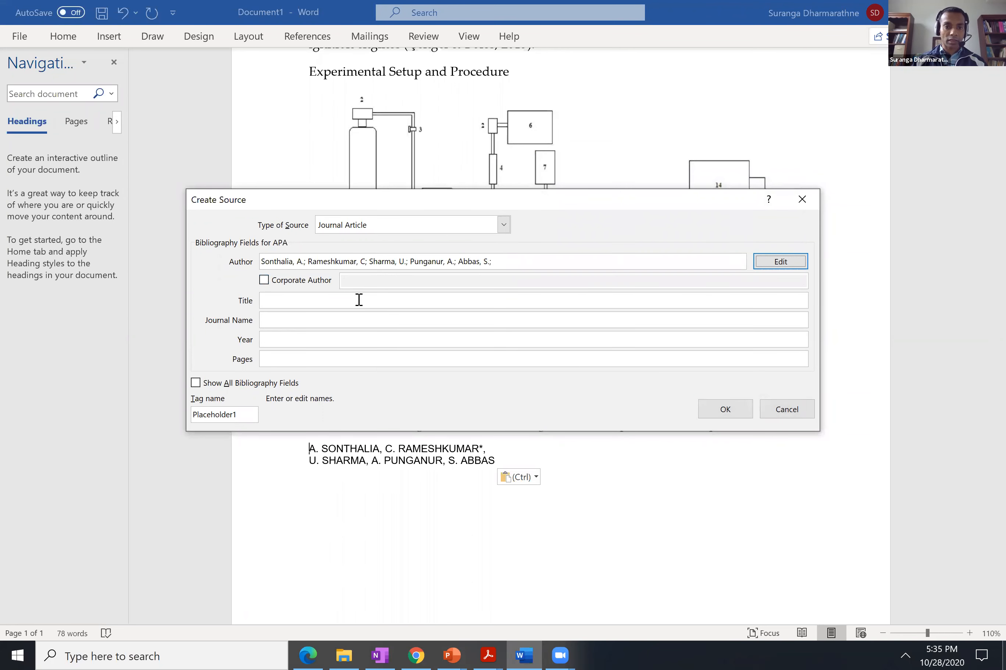
Switch to the Volume10Issue4404-419.pdf article in Acrobat Reader, widen its window and select the full two-line article title for copying.
left_click(488, 654)
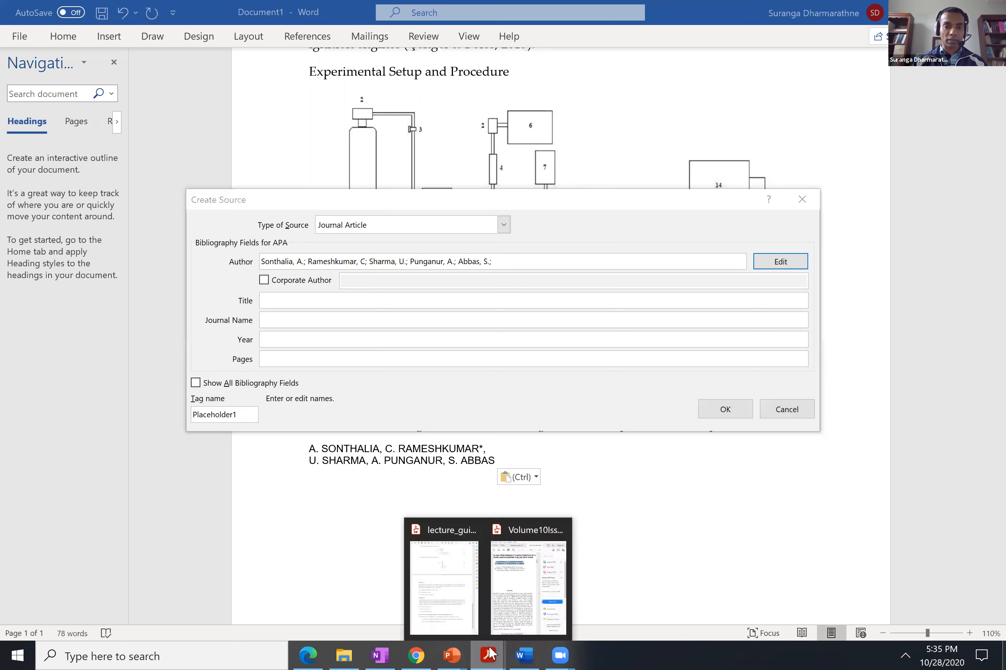
left_click(501, 592)
scroll(268, 278, "left", 5)
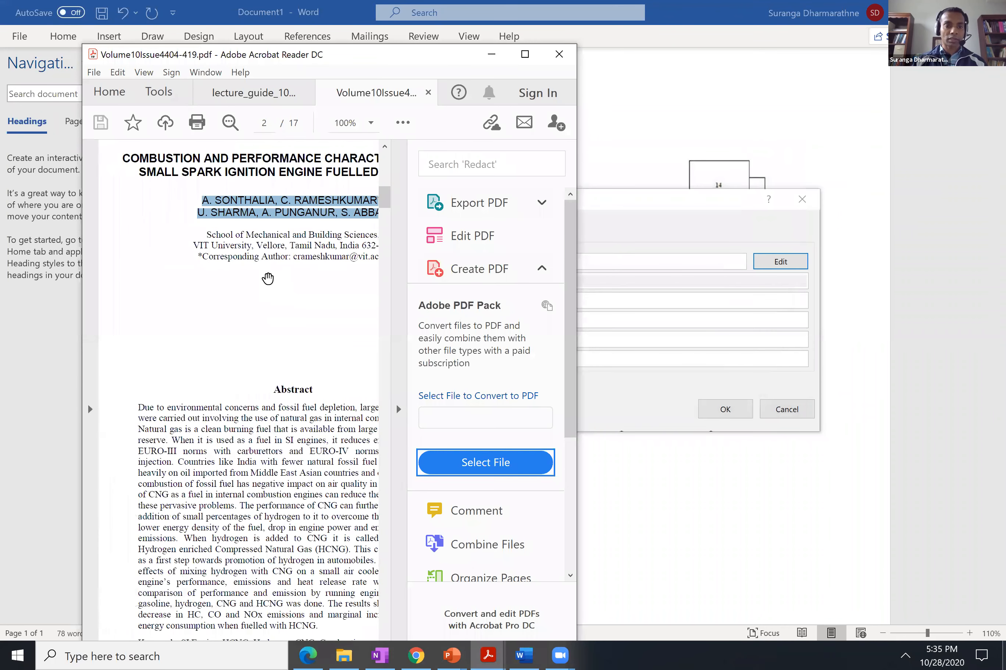
scroll(268, 279, "right", 1)
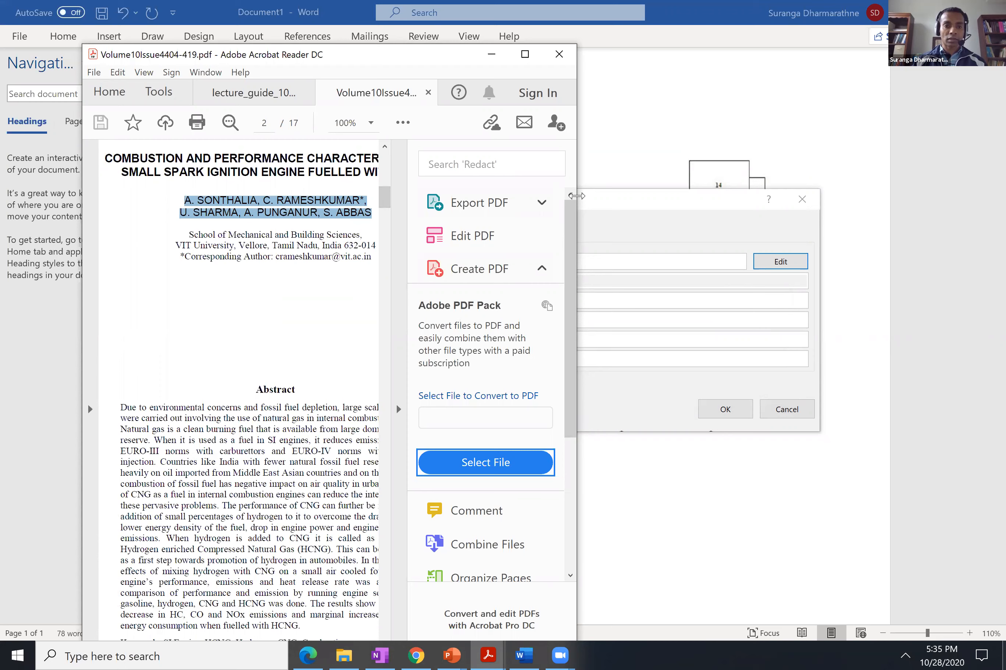
left_click_drag(576, 196, 818, 196)
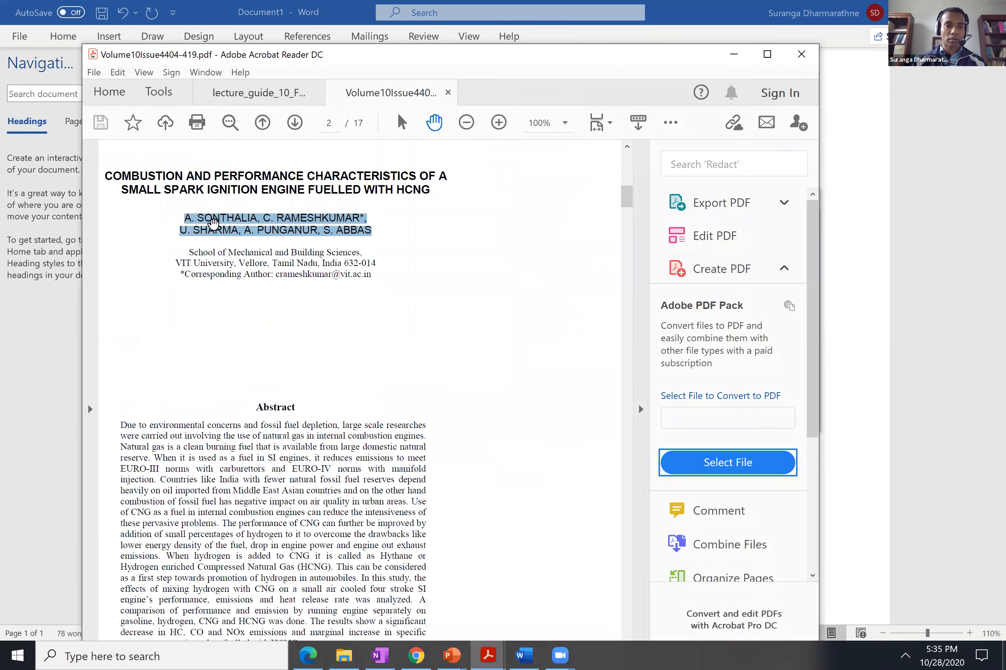
left_click(121, 188)
left_click_drag(105, 169, 430, 194)
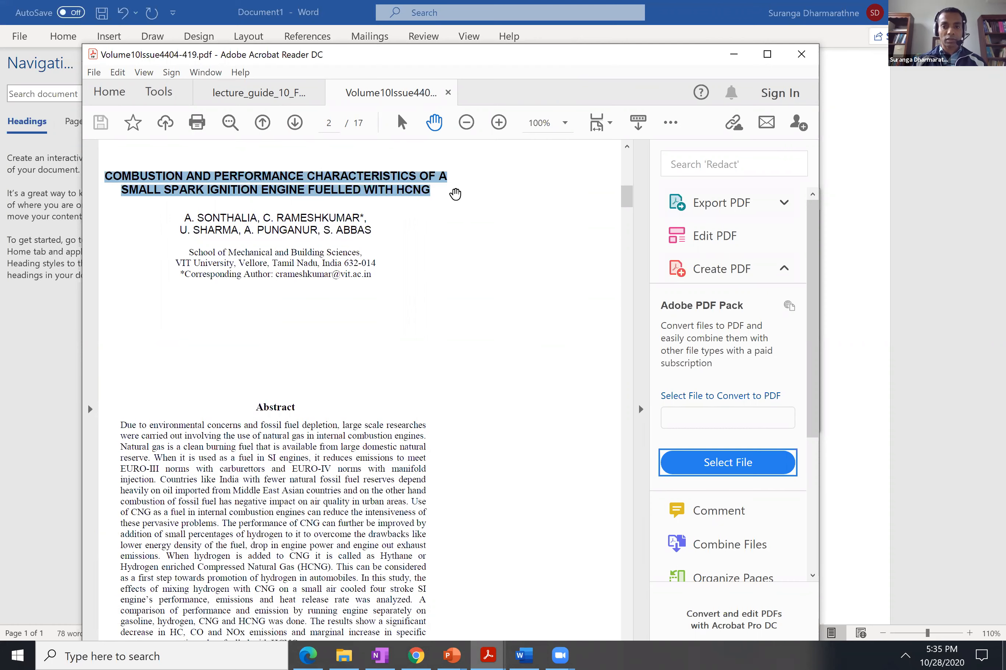
Return to Word and paste "COMBUSTION AND PERFORMANCE CHARACTERISTICS OF" as the title of the new journal article source.
left_click(856, 451)
left_click(502, 455)
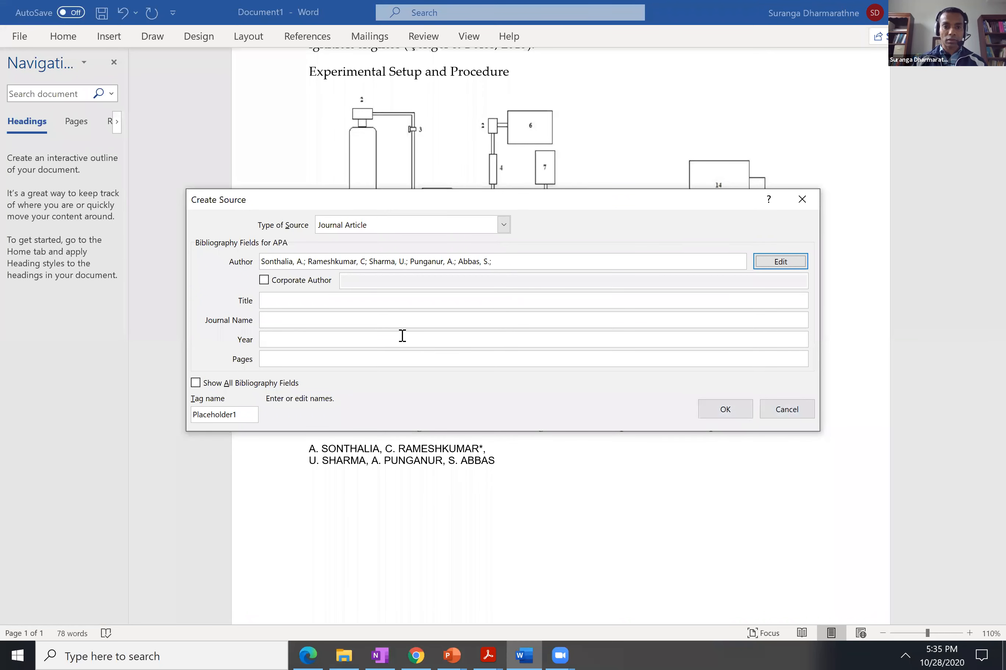
left_click(341, 300)
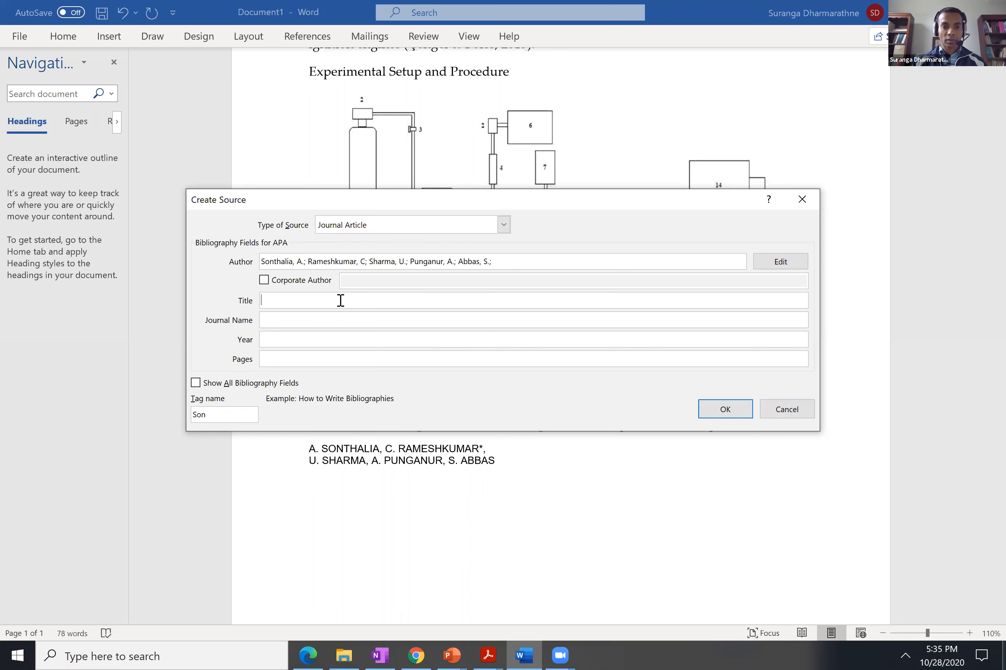
right_click(341, 300)
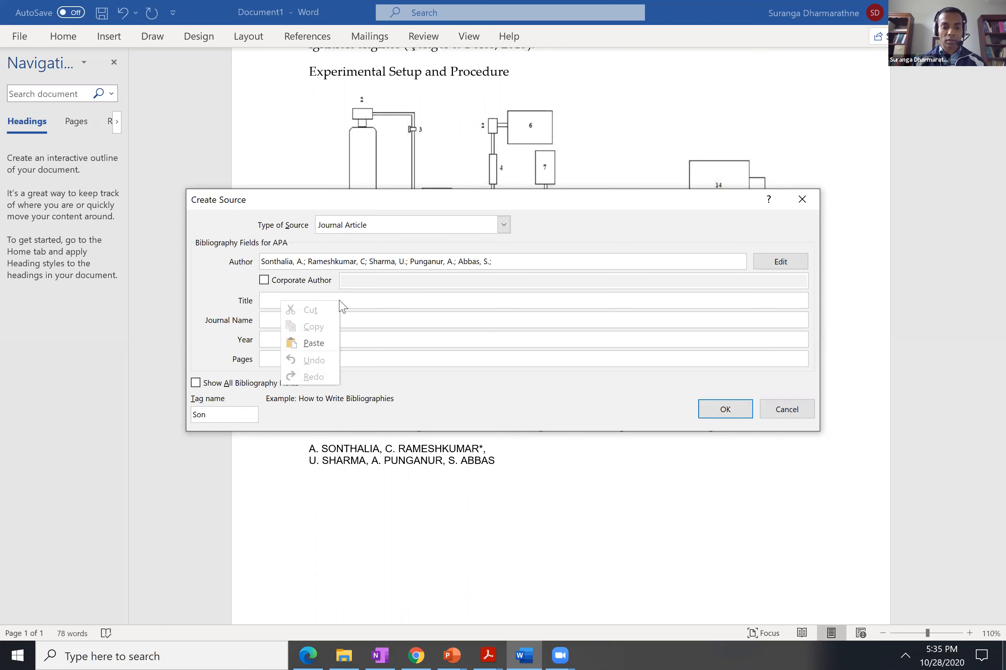
key("Escape")
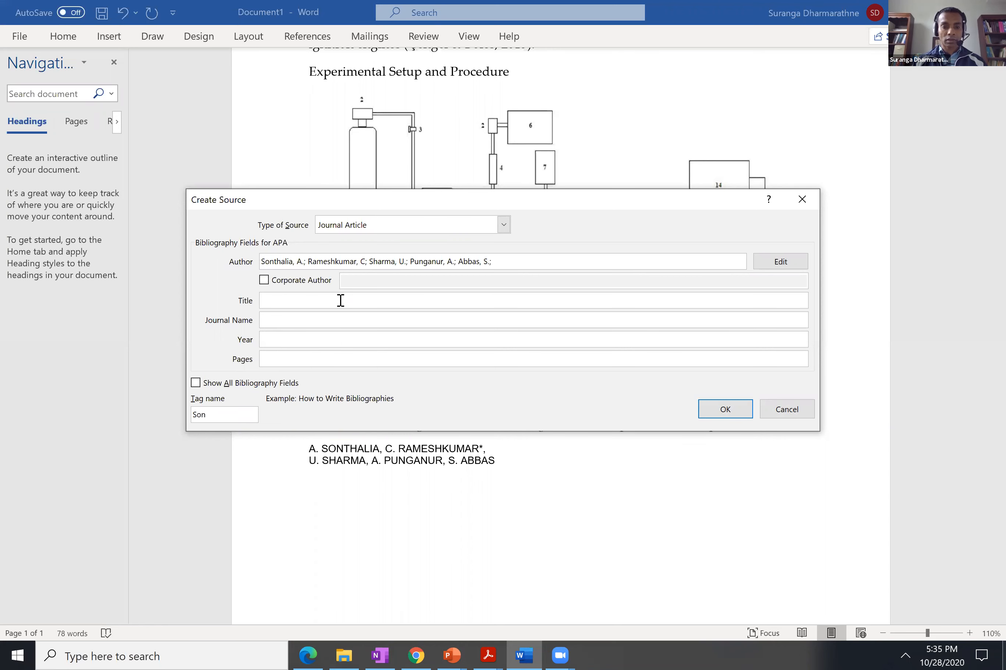
type("COMBUSTION AND PERFORMANCE CHARACTERISTICS OF A")
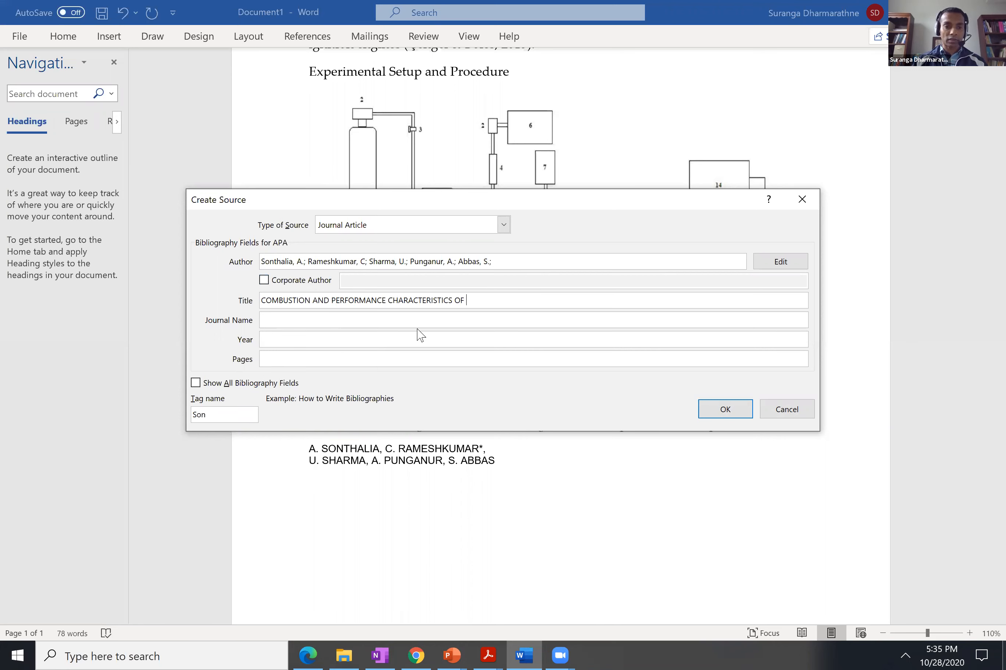
Look through the first pages of the PDF article in Acrobat Reader for the journal's name and publication details.
left_click(324, 318)
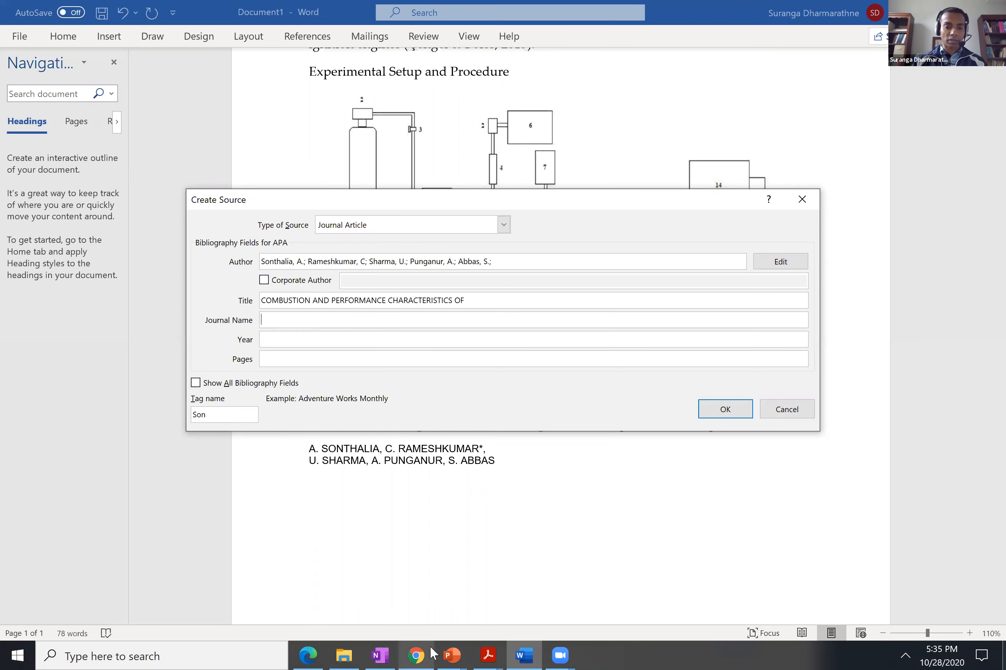
left_click(489, 652)
left_click(505, 592)
scroll(417, 425, "up", 2)
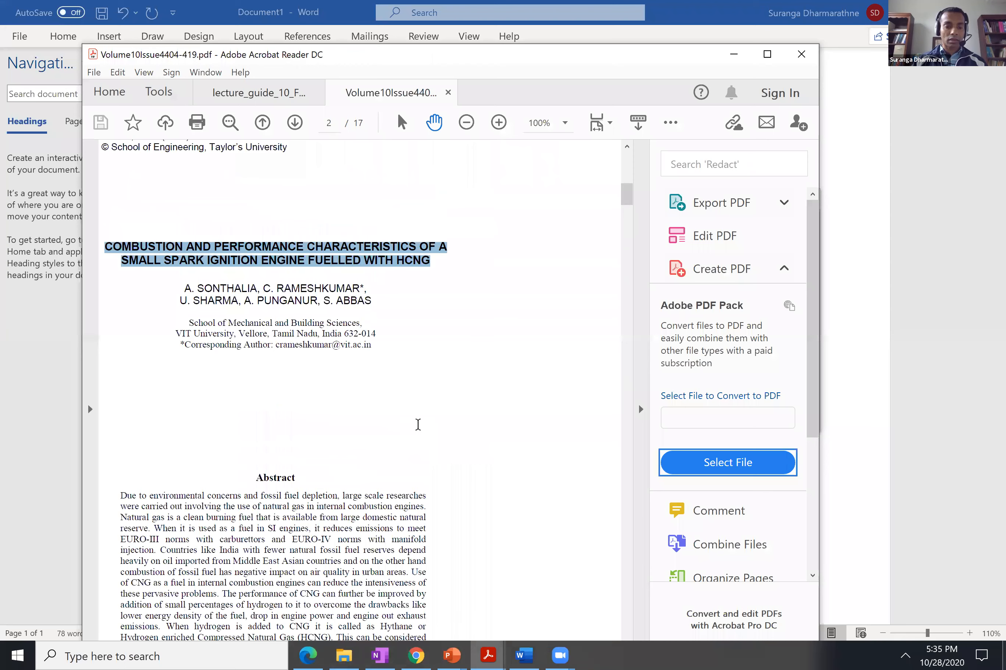
scroll(417, 425, "down", 5)
scroll(418, 425, "down", 5)
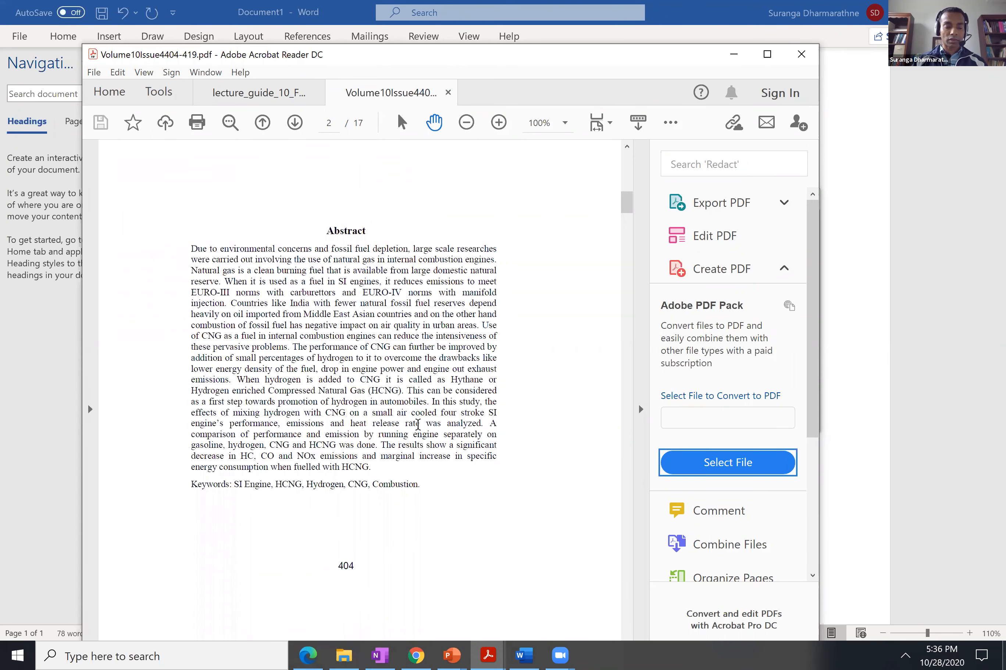
scroll(418, 425, "down", 1)
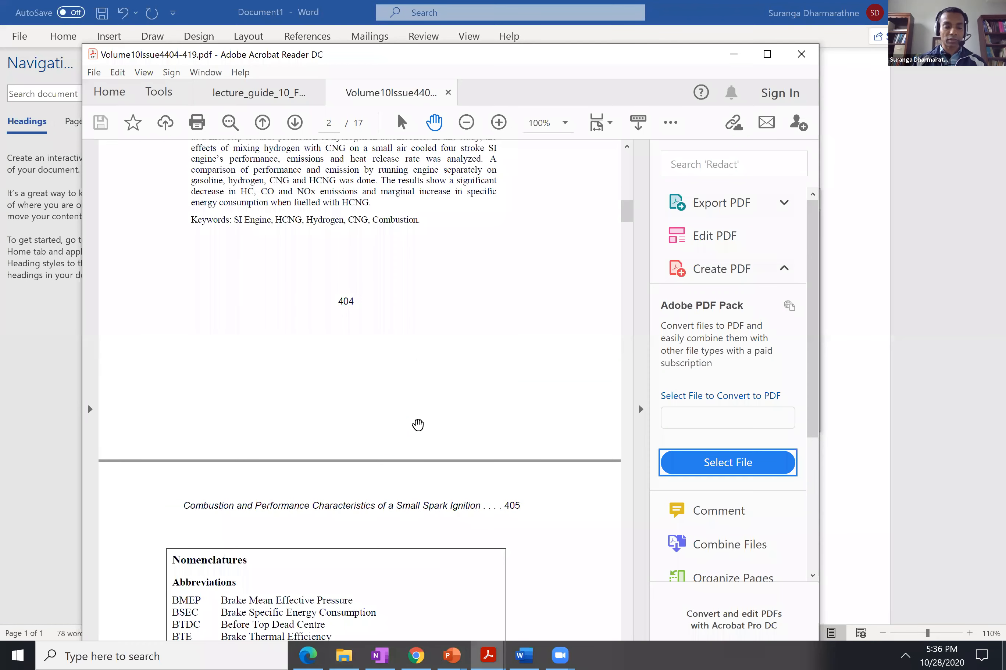
scroll(418, 425, "down", 7)
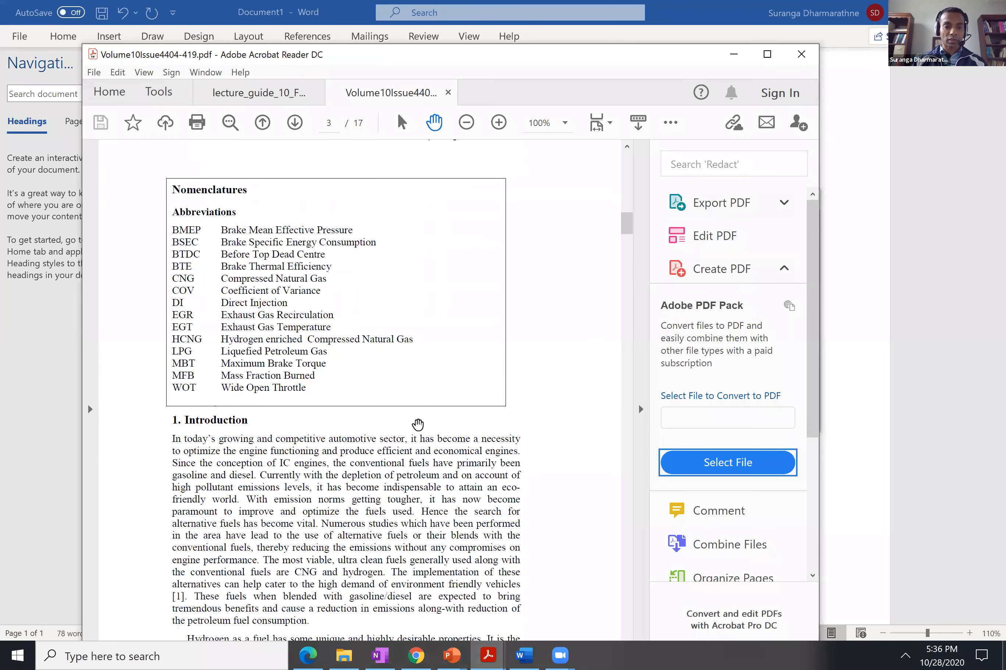
scroll(418, 425, "down", 2)
scroll(418, 425, "down", 2)
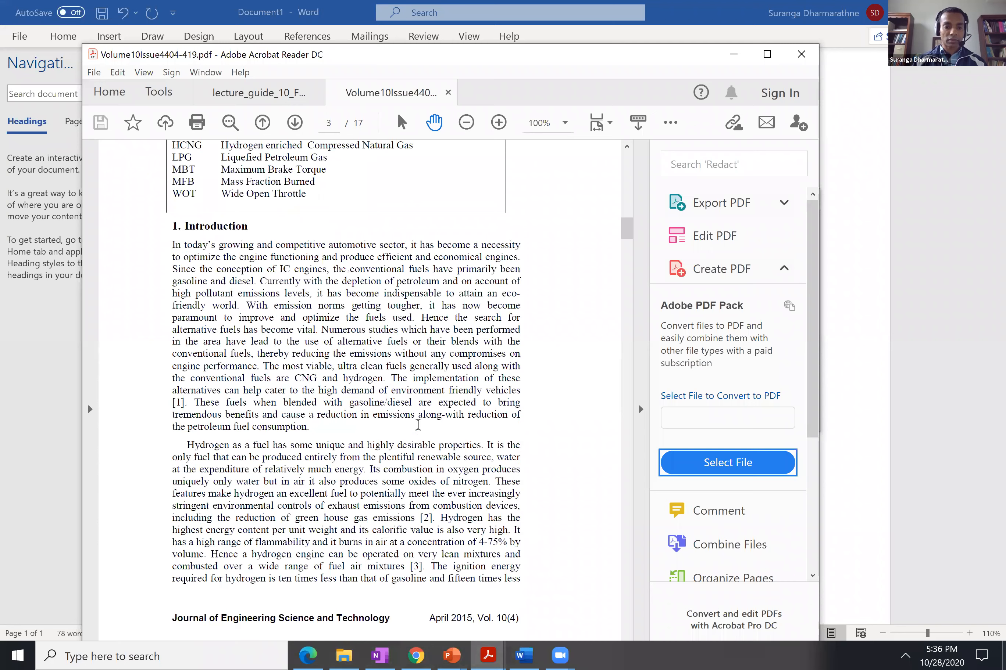
scroll(418, 425, "down", 1)
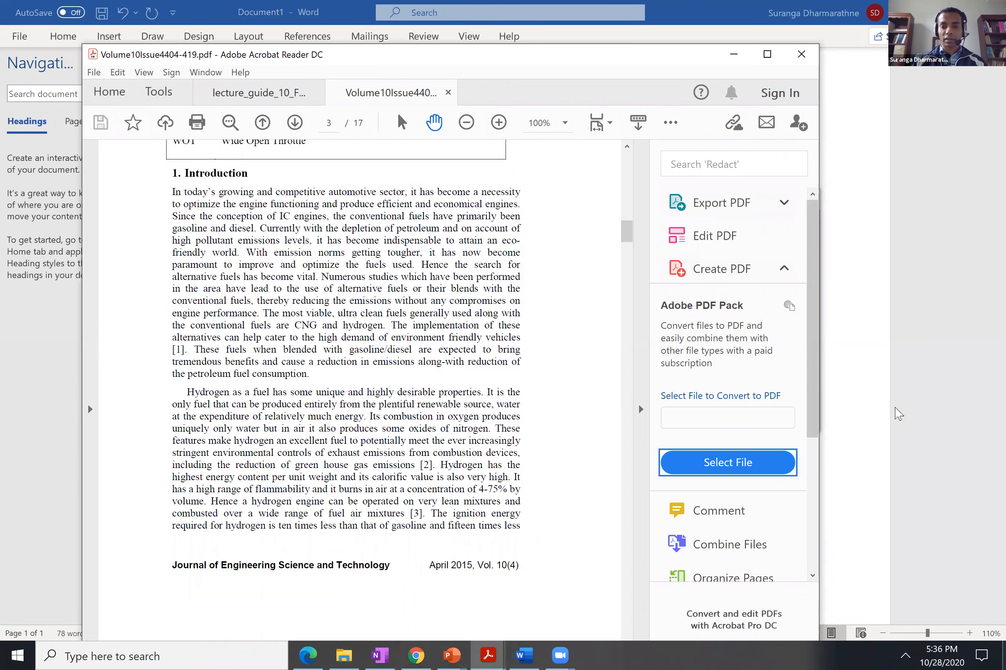
Return to Word and enter "Journal of Engineering Science and Technology" as the source's journal name.
left_click(878, 343)
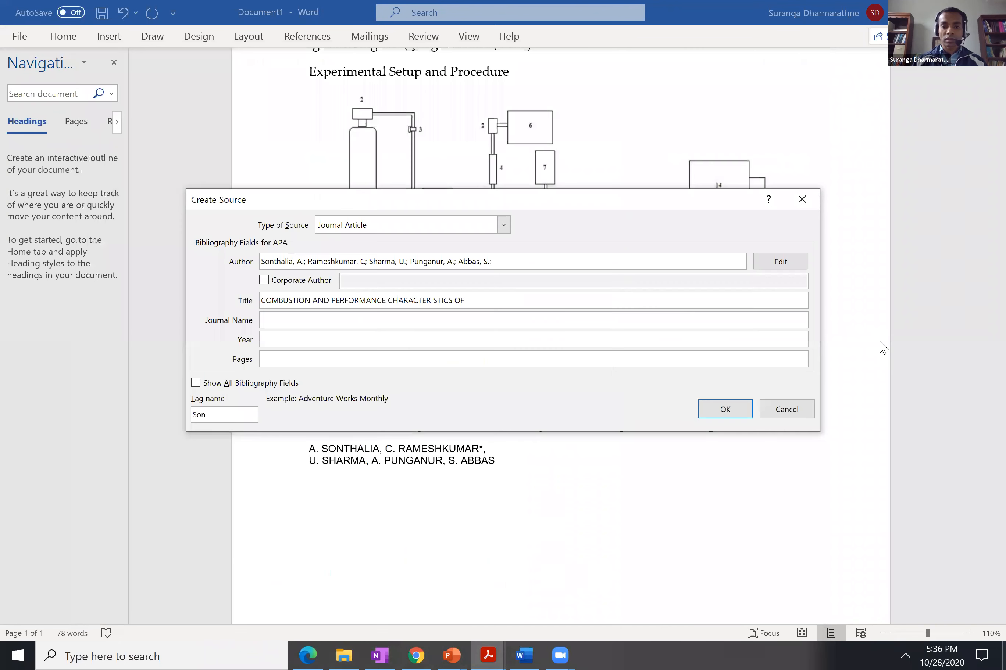
type("JOu")
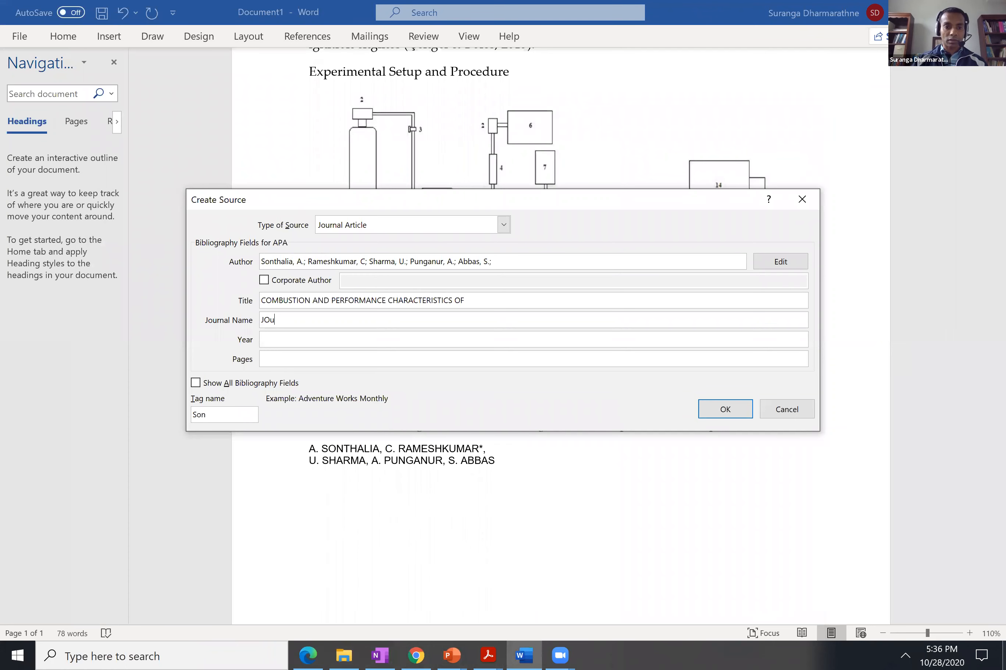
key("BackSpace")
key("BackSpace")
key("BackSpace")
type("ring Science and Technology")
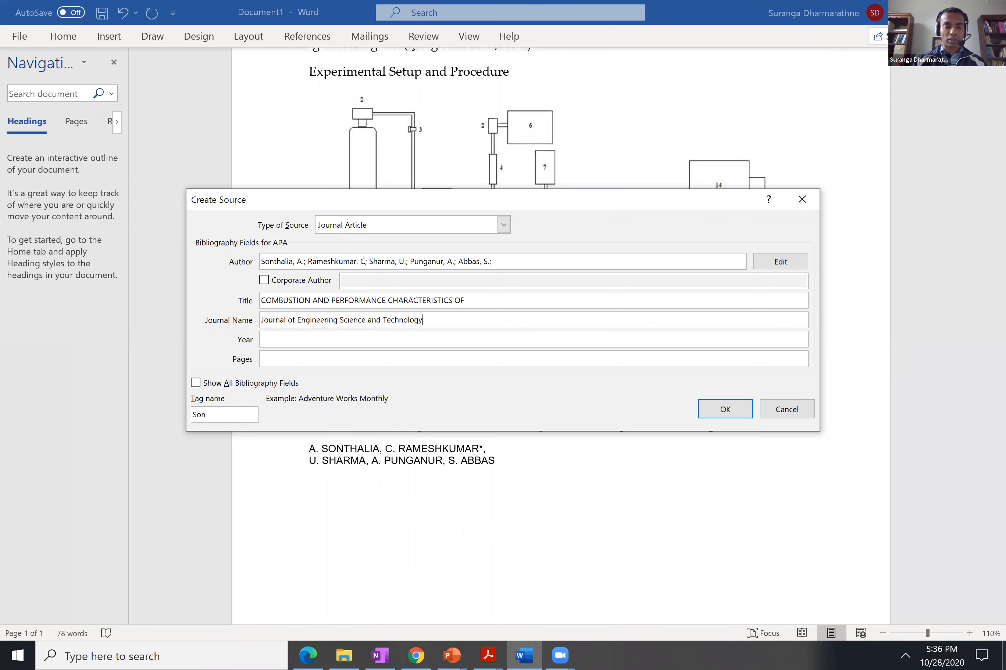
Check the publication date in the PDF article's page footer and set the source's year to 2015.
left_click(273, 343)
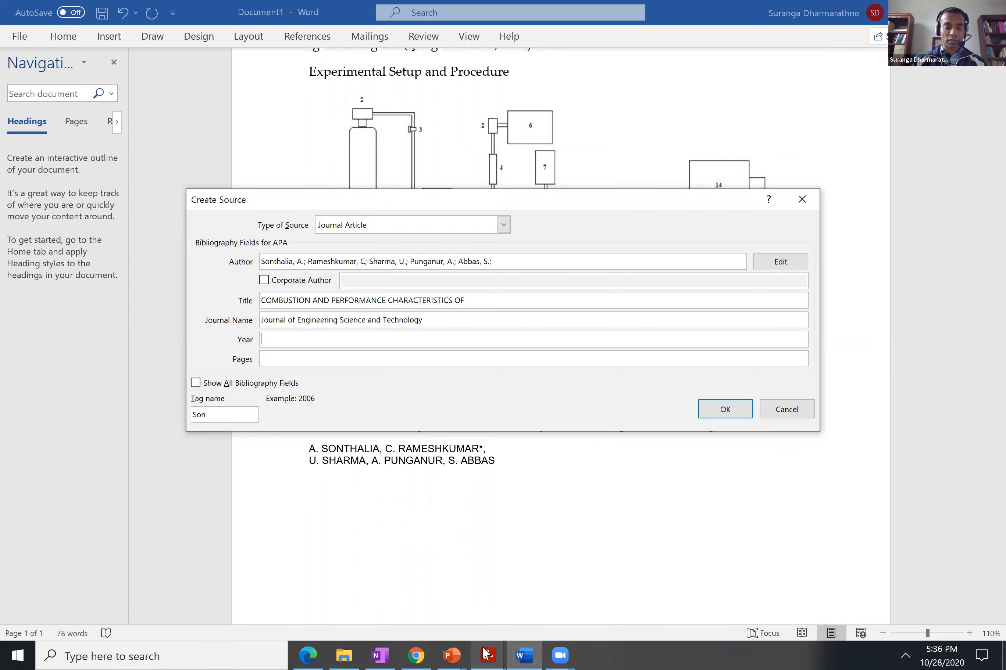
mouse_move(486, 653)
left_click(426, 595)
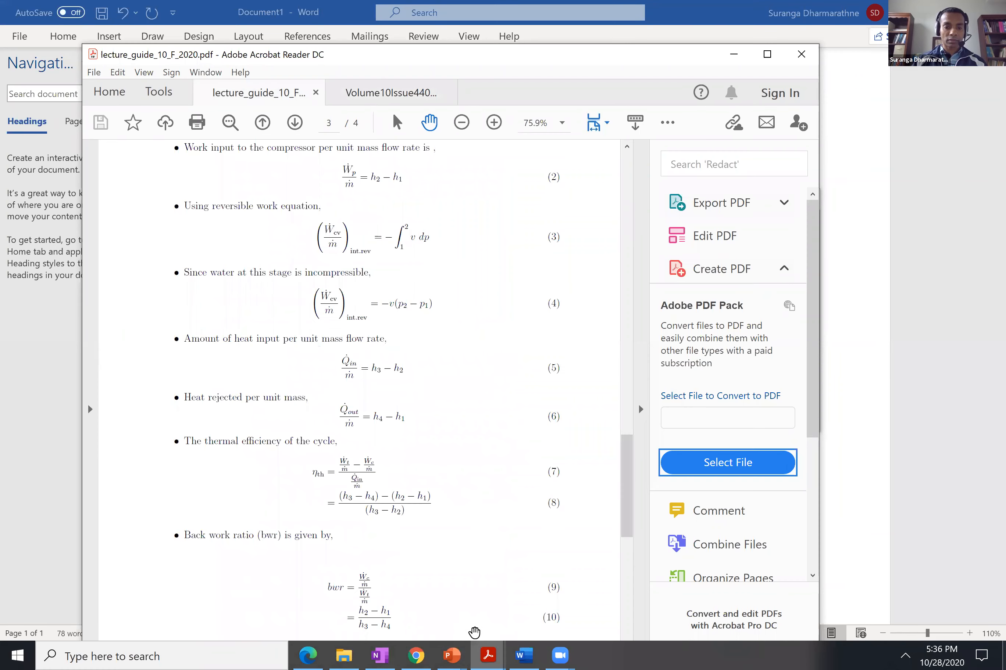
left_click(487, 655)
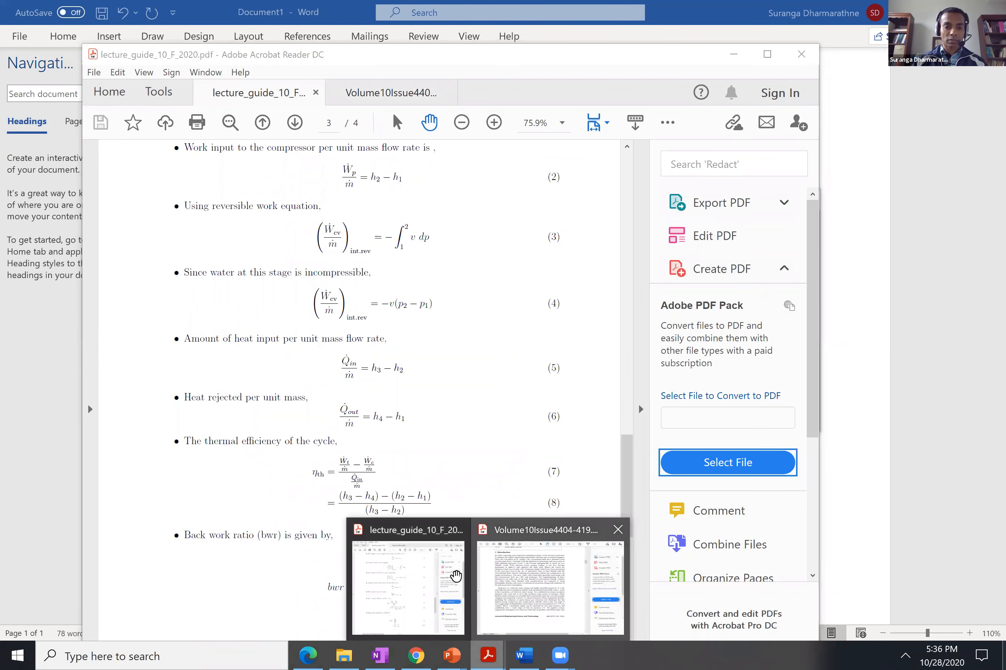
left_click(435, 574)
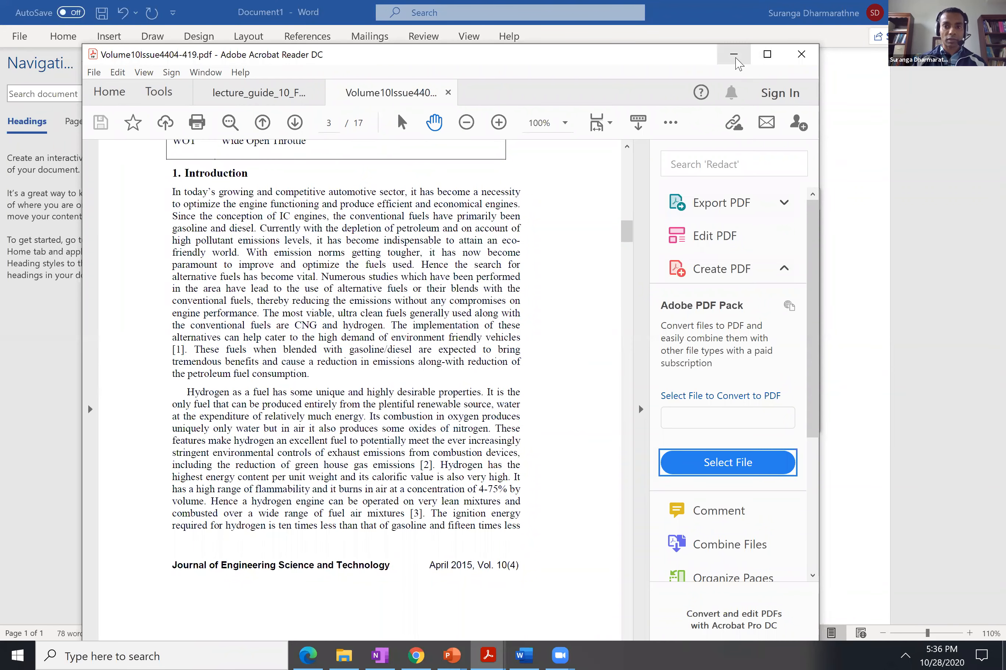
left_click(734, 55)
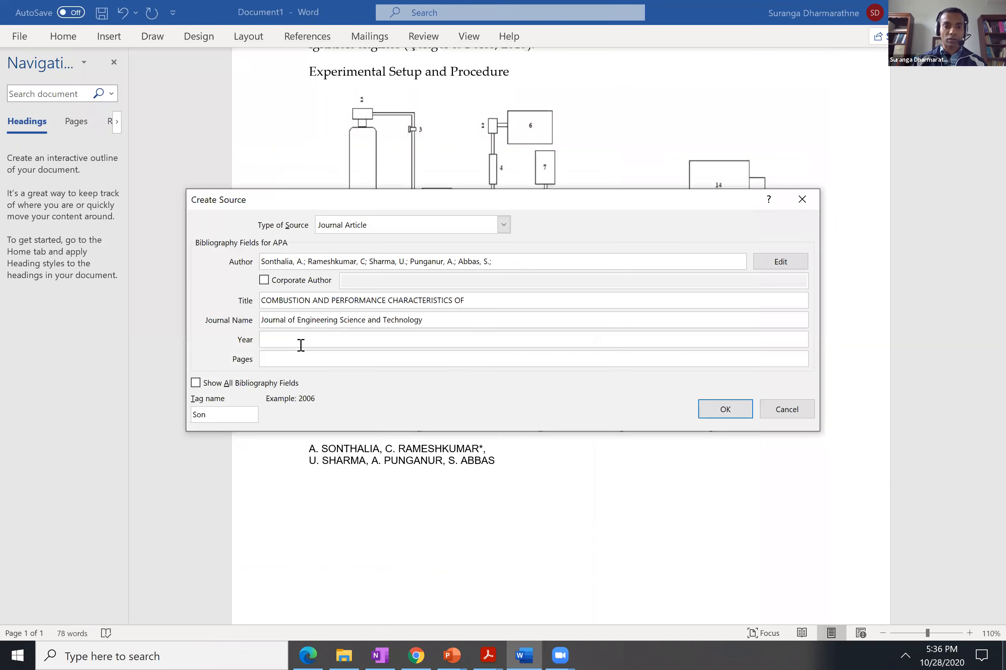
left_click(301, 344)
type("2015")
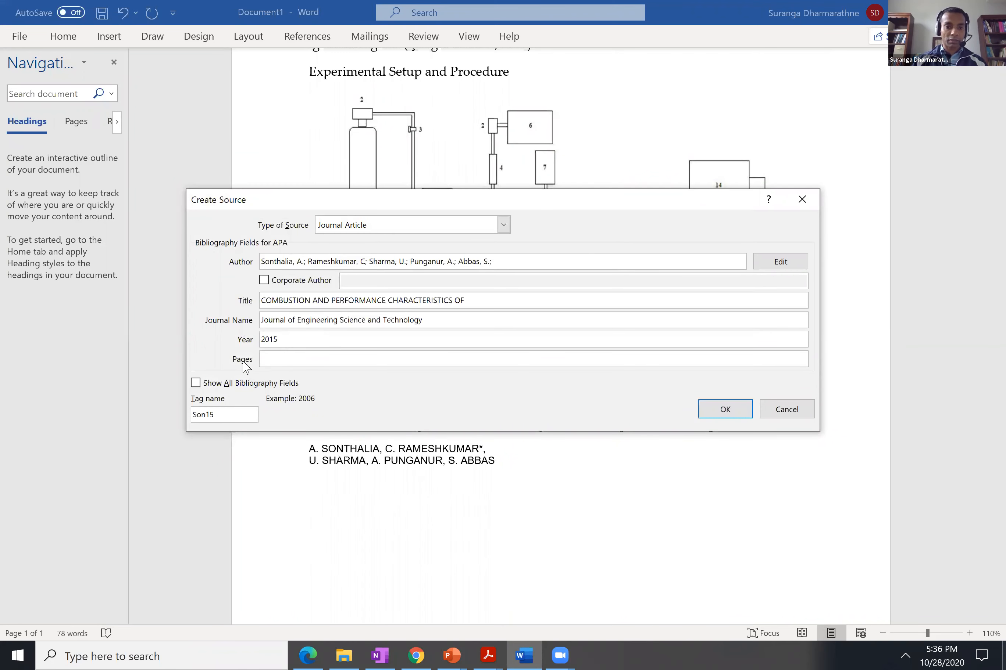
Show all bibliography fields for the source and set the month to April.
left_click(195, 383)
left_click(289, 377)
type("April")
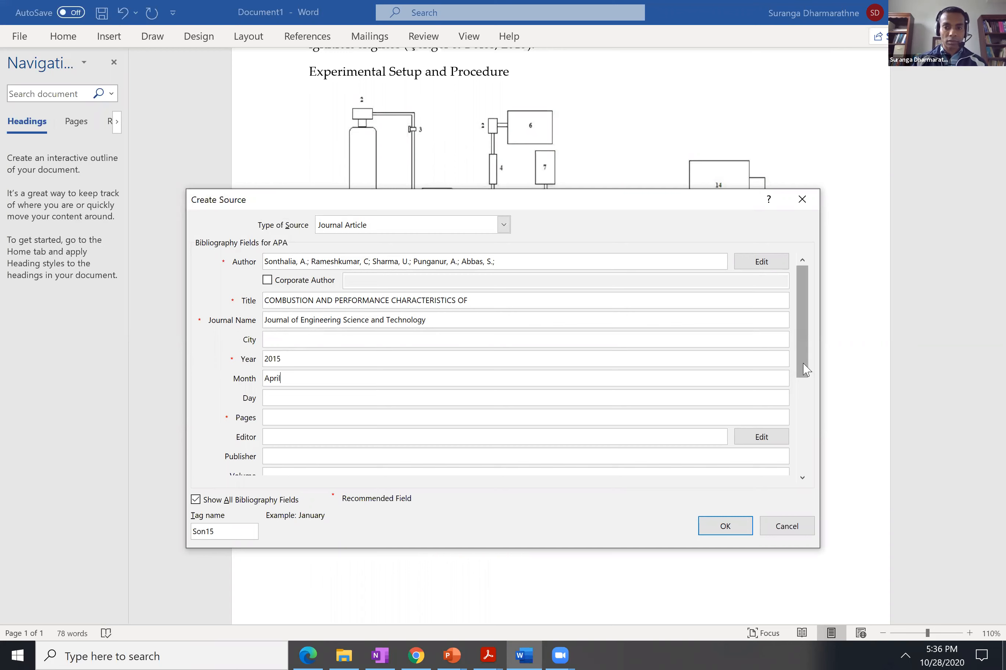
Set the source's volume to 10 and its issue to 4.
left_click_drag(803, 369, 823, 451)
left_click(286, 301)
type("10")
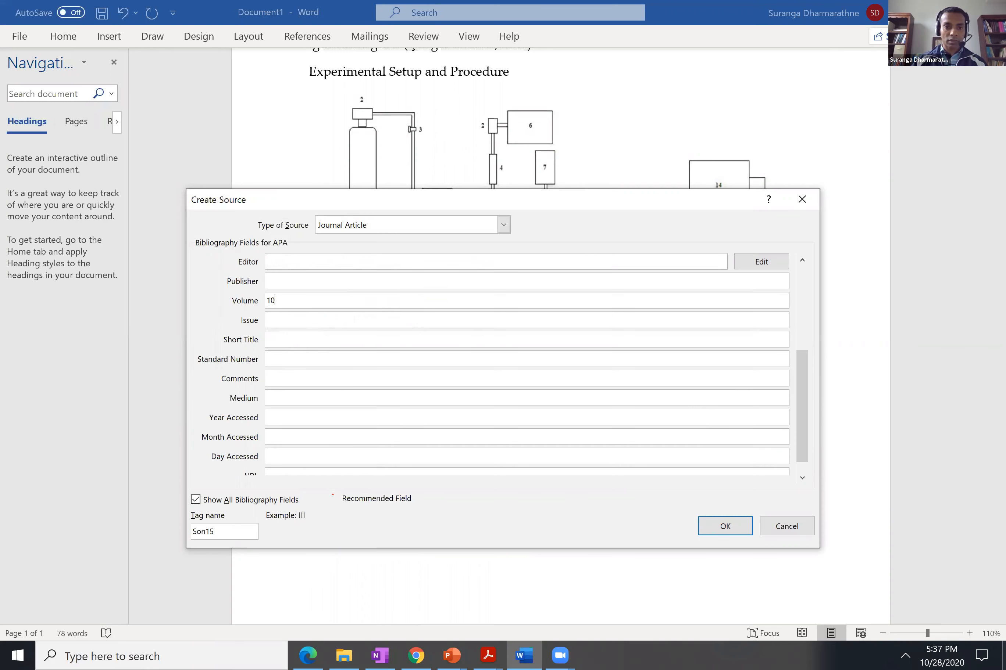
left_click(279, 321)
type("4")
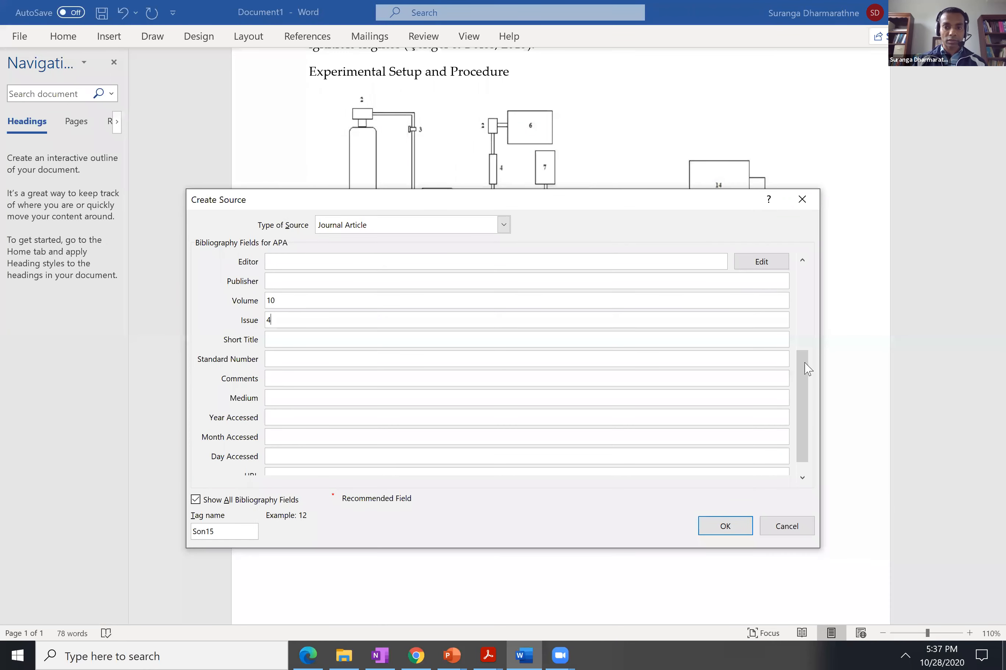
Rewrite the first three words of the source's title in title case as "Combustion and Performance".
left_click_drag(807, 370, 807, 276)
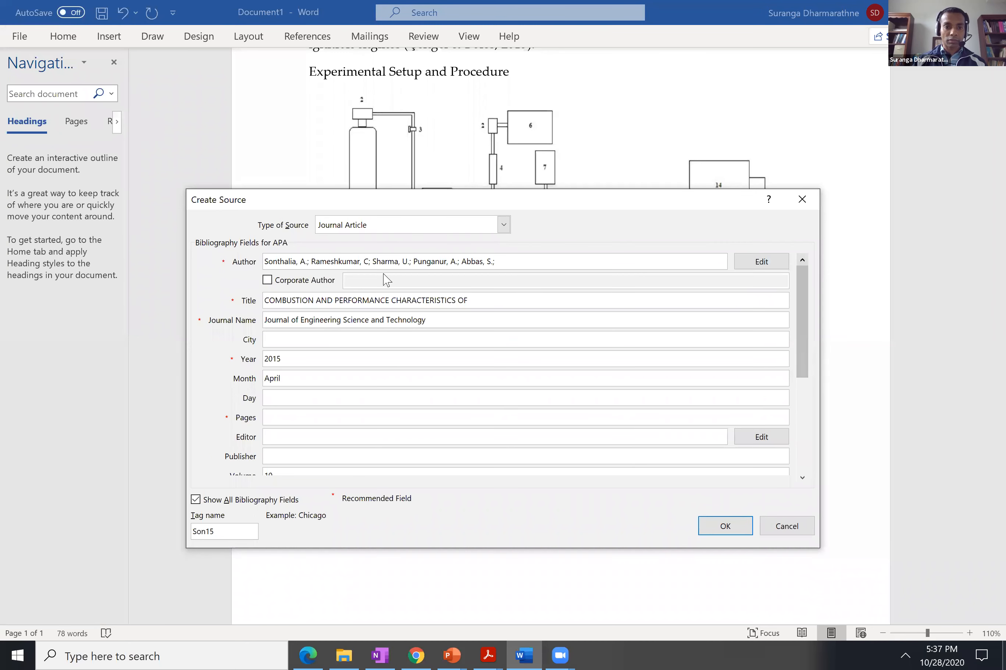
left_click(268, 300)
double_click(295, 308)
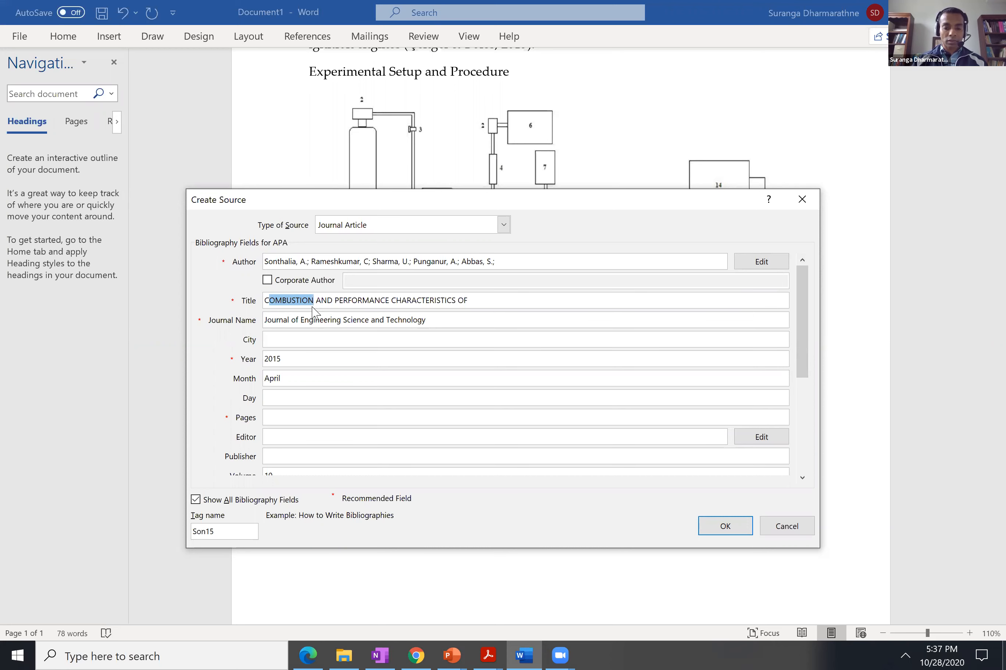
type("Combustion")
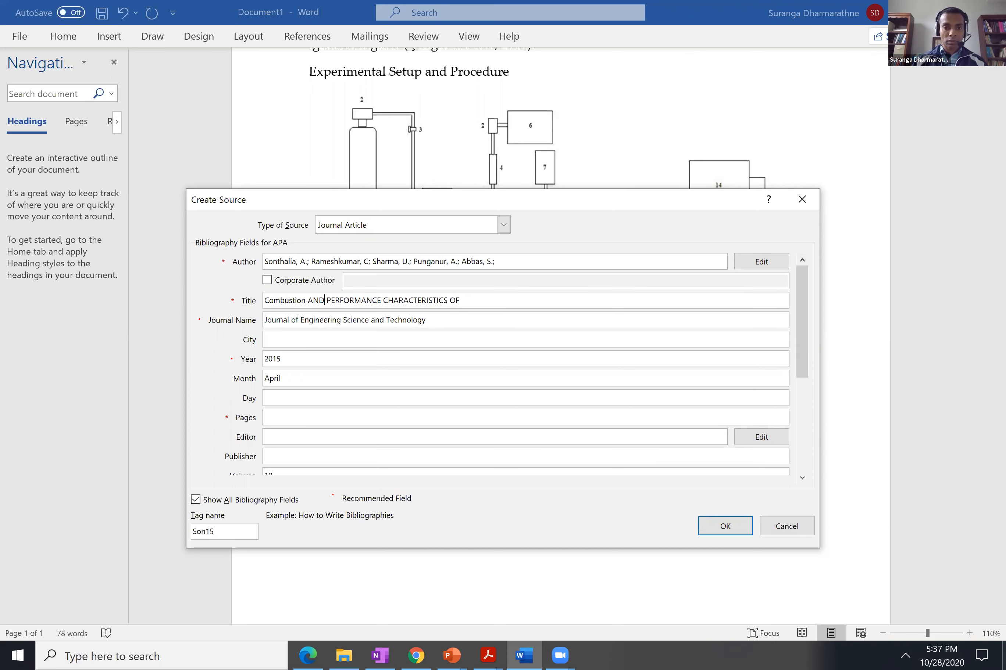
key("BackSpace")
key("BackSpace")
key("BackSpace")
type("an")
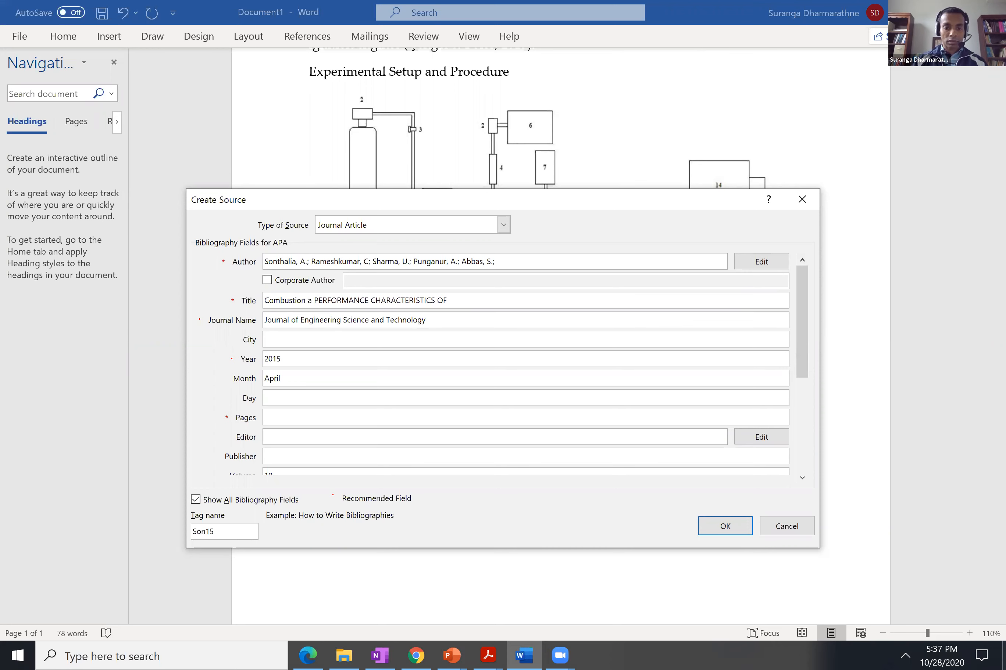
type("d")
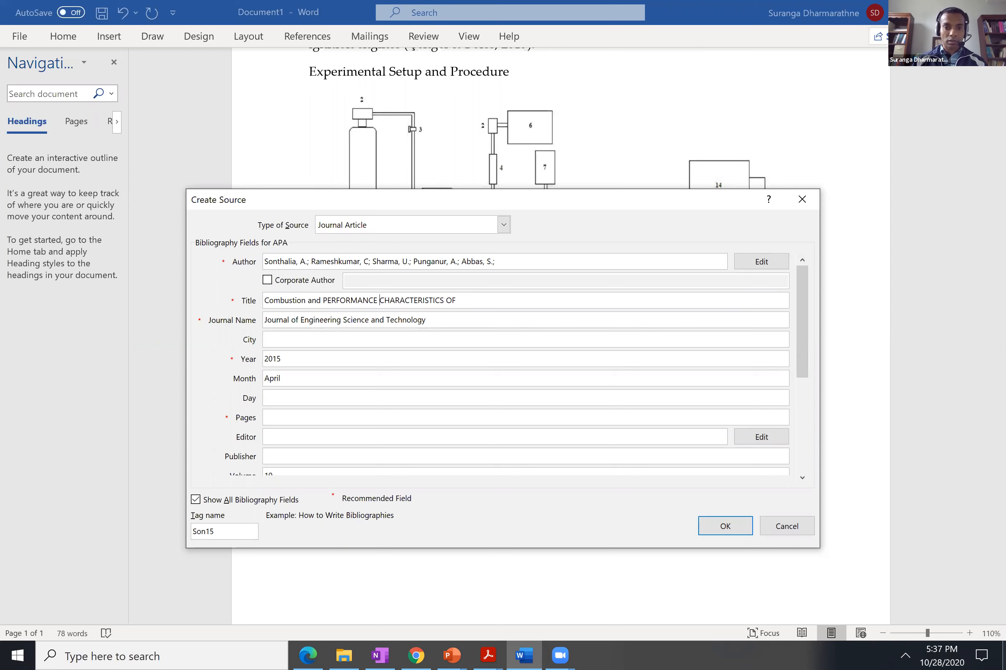
key("BackSpace")
key("BackSpace")
key("BackSpace")
key("BackSpace")
key("BackSpace")
key("BackSpace")
key("BackSpace")
key("BackSpace")
key("BackSpace")
key("BackSpace")
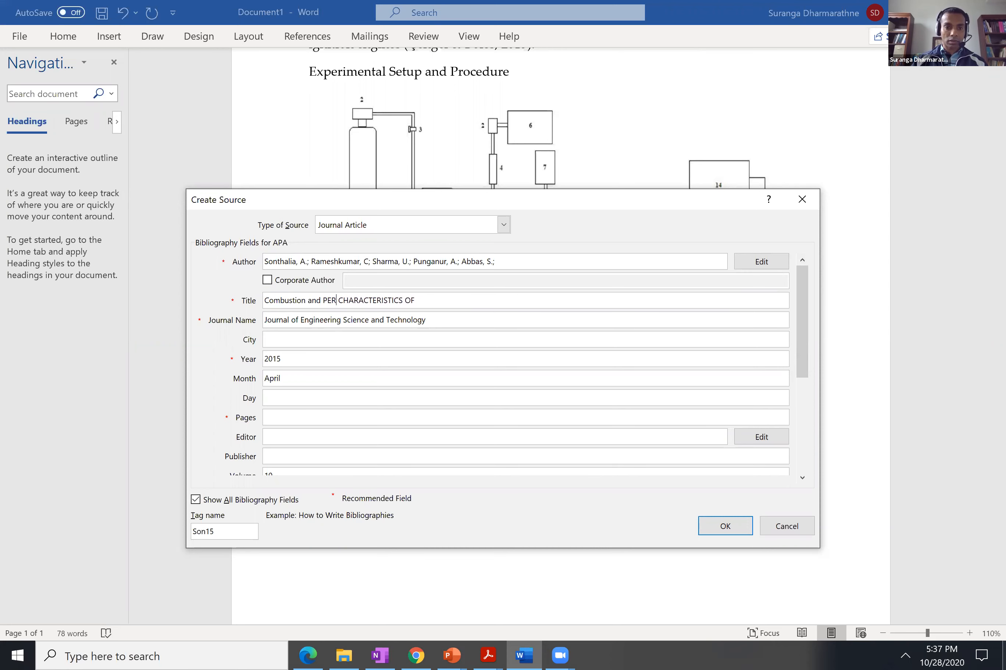
type("erfor")
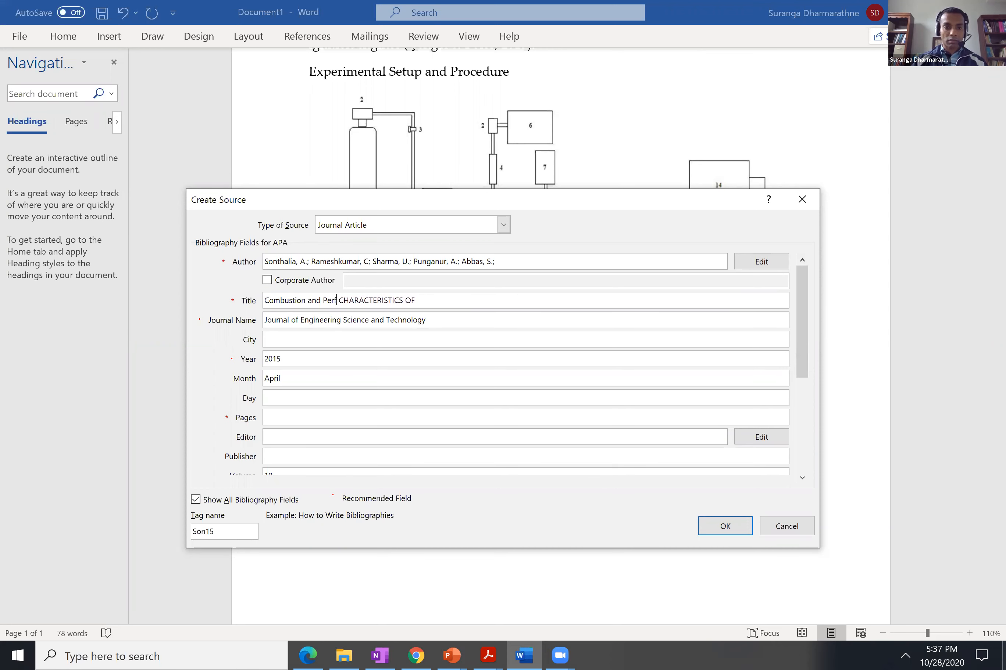
type("mance")
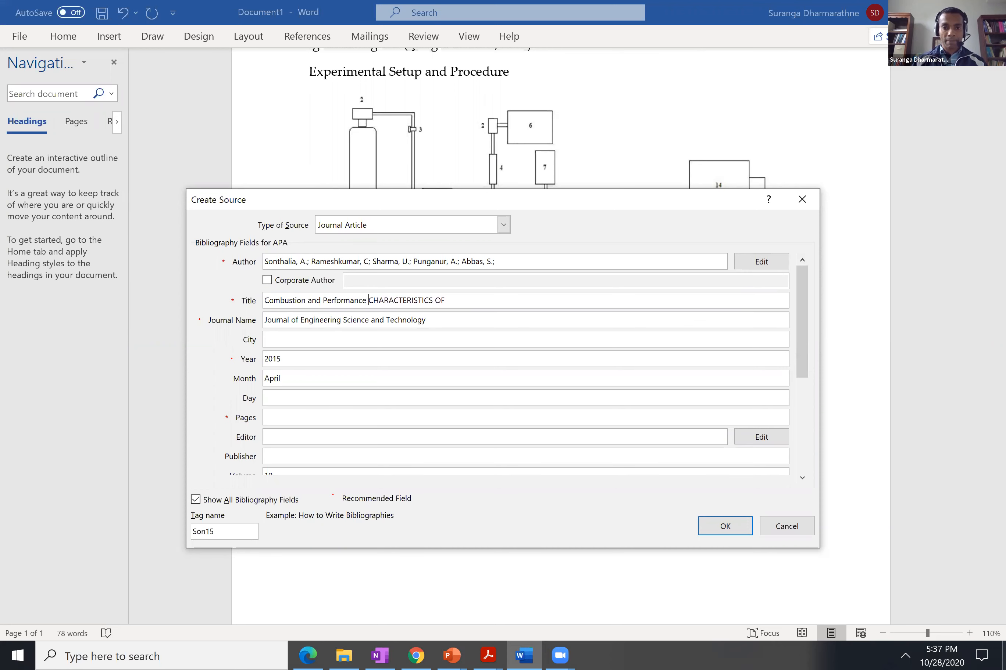
Replace the capitalised word "CHARACTERISTICS" in the source's title with "Characterisitics".
key("BackSpace")
key("BackSpace")
key("BackSpace")
key("BackSpace")
key("BackSpace")
key("BackSpace")
key("BackSpace")
key("BackSpace")
key("BackSpace")
key("BackSpace")
key("BackSpace")
key("BackSpace")
key("BackSpace")
key("BackSpace")
key("BackSpace")
key("BackSpace")
type("Charrac")
key("BackSpace")
key("BackSpace")
key("BackSpace")
type("acterisitics")
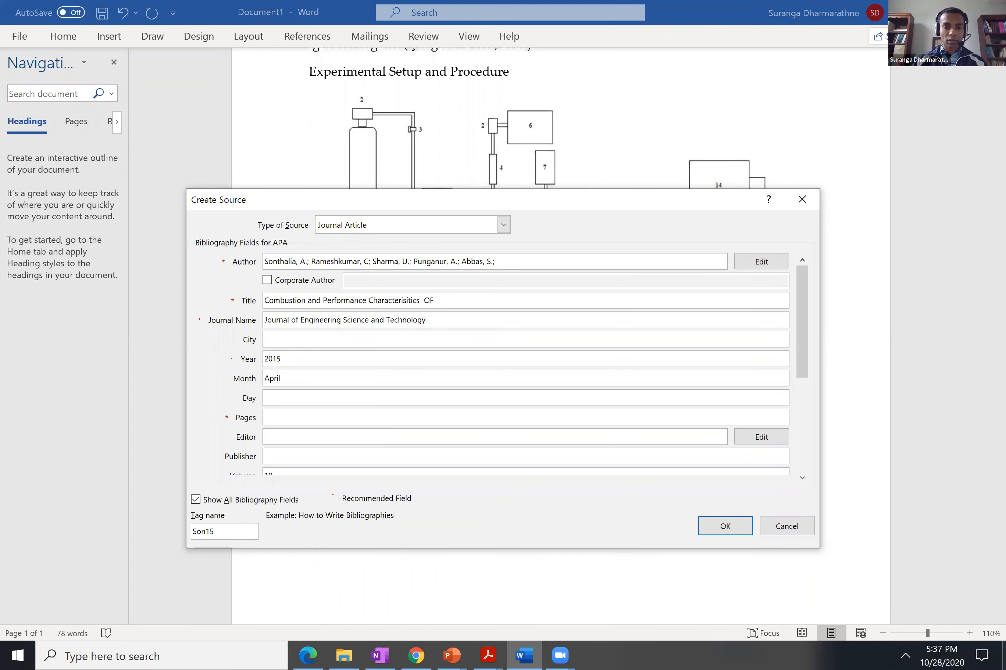
Complete the source's title with "of a Small Spark Ignition Engine" and save the new source.
key("BackSpace")
key("BackSpace")
type("of")
key("BackSpace")
type("Small Spark Ignition Engine")
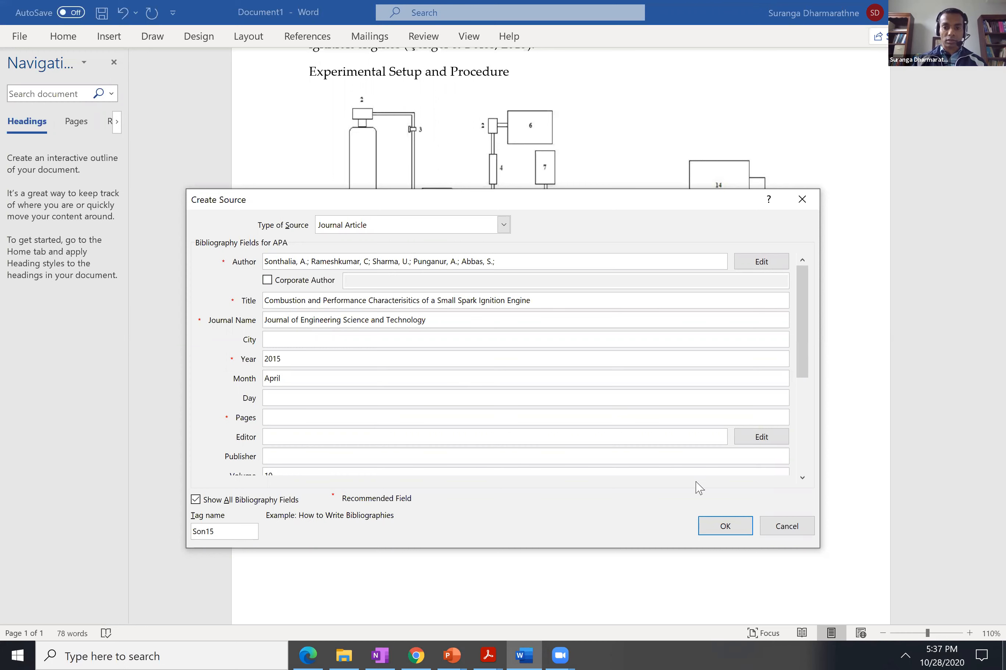
left_click(724, 527)
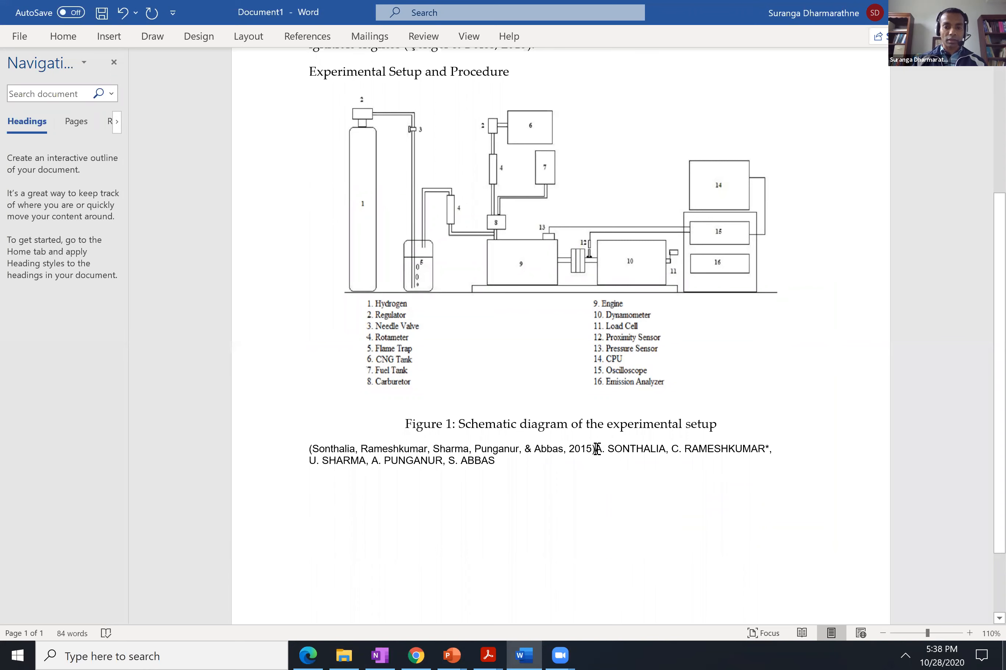
Delete the citation and author line below the figure caption and cite the 2015 journal article at the end of the Figure 1 caption.
triple_click(667, 458)
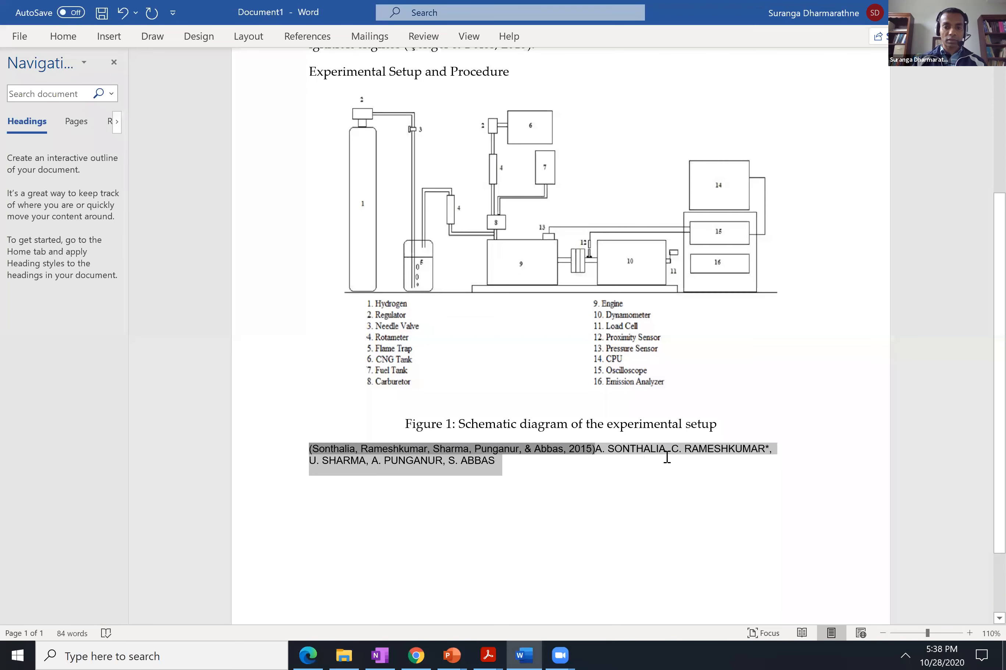
key("Delete")
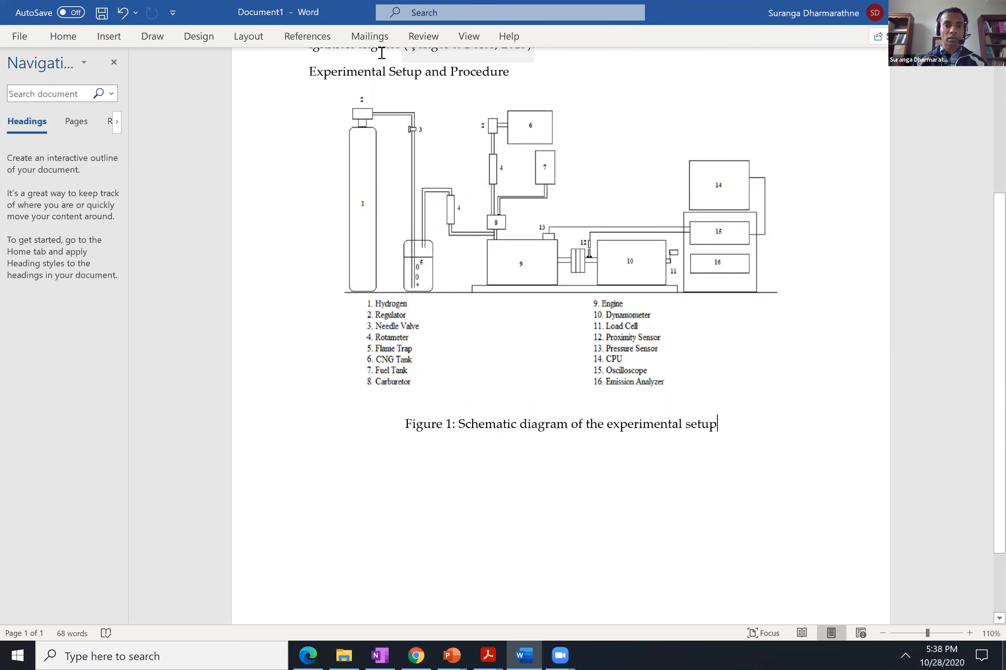
left_click(303, 39)
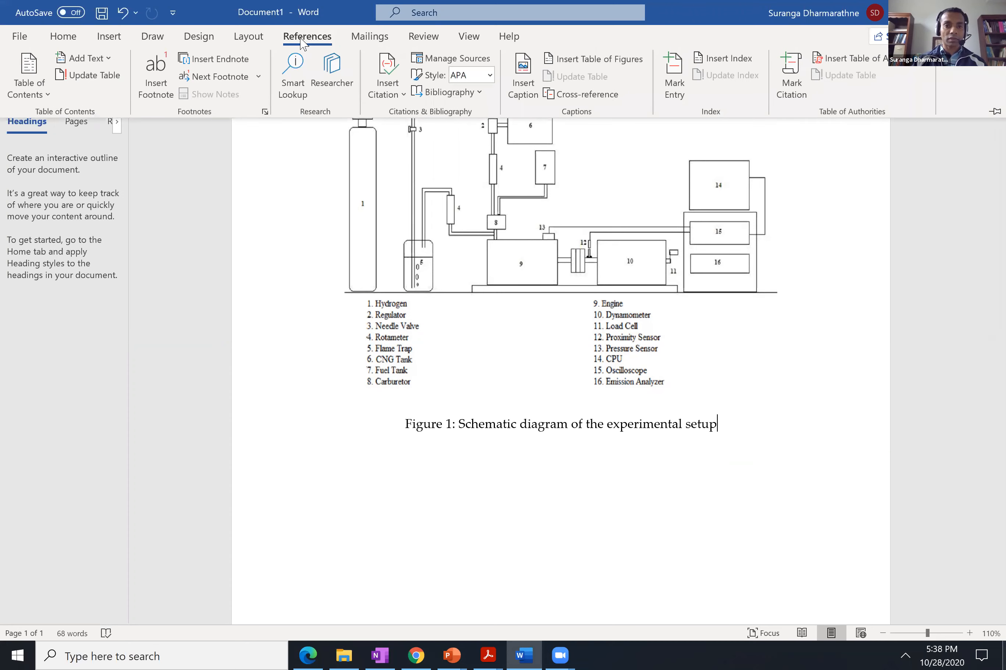
left_click(404, 96)
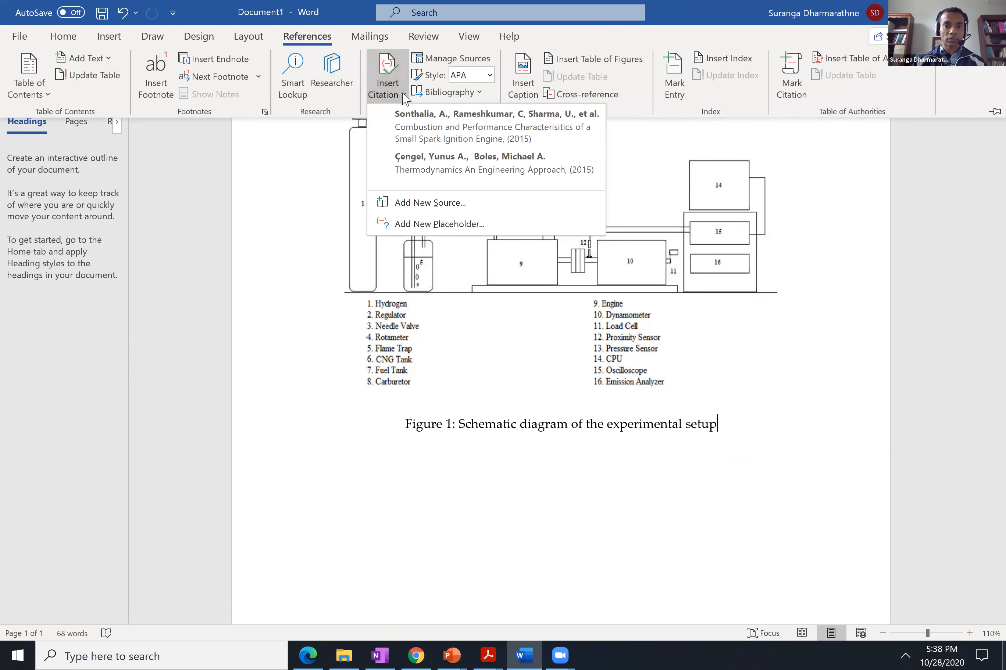
left_click(416, 126)
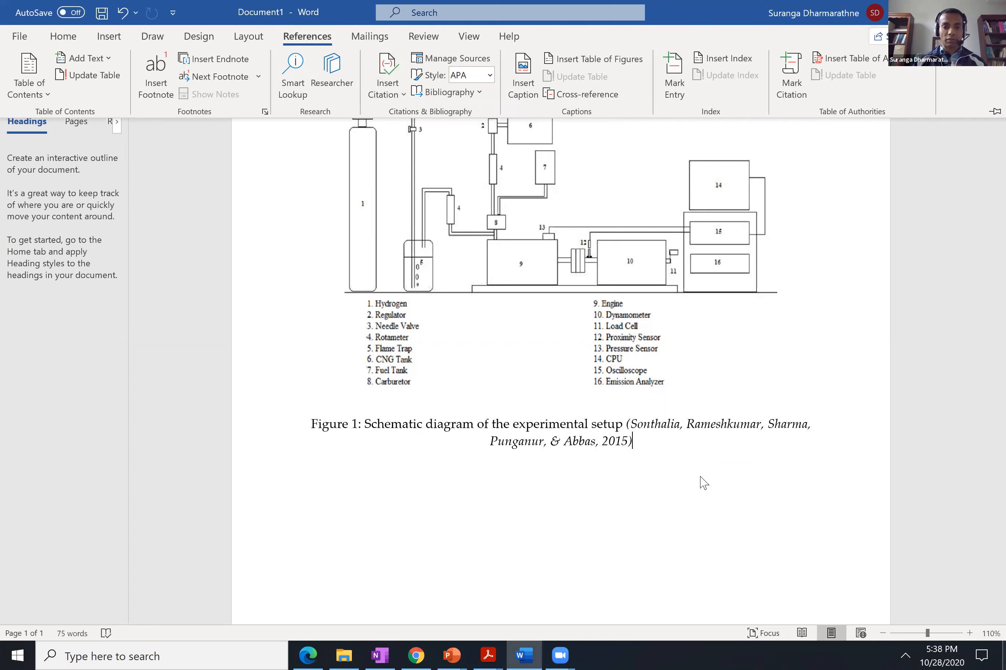
Select the whole Figure 1 caption, including its citation.
left_click(631, 425)
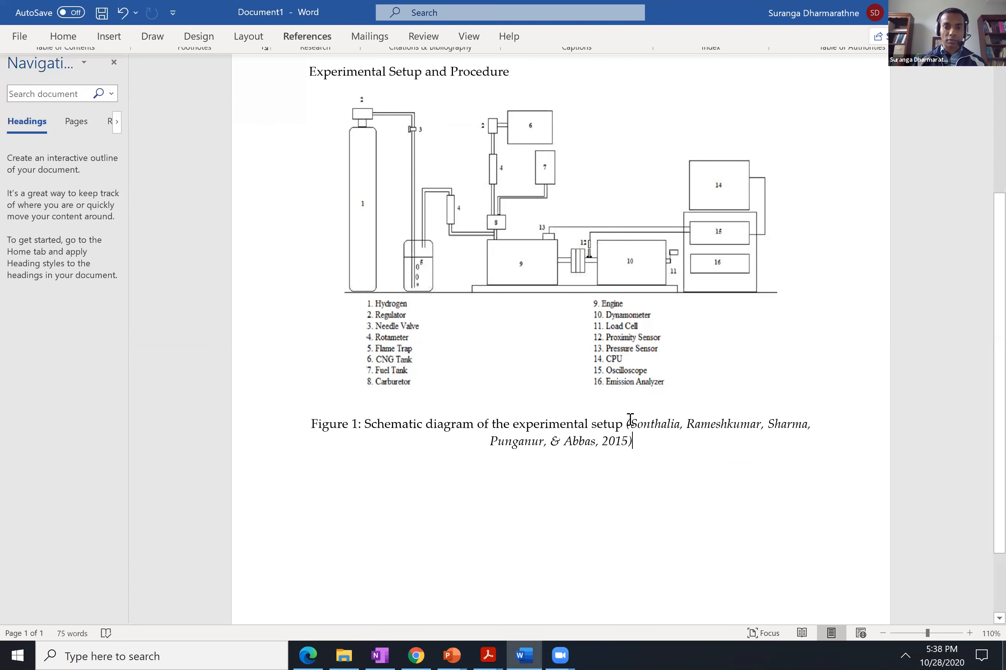
triple_click(631, 421)
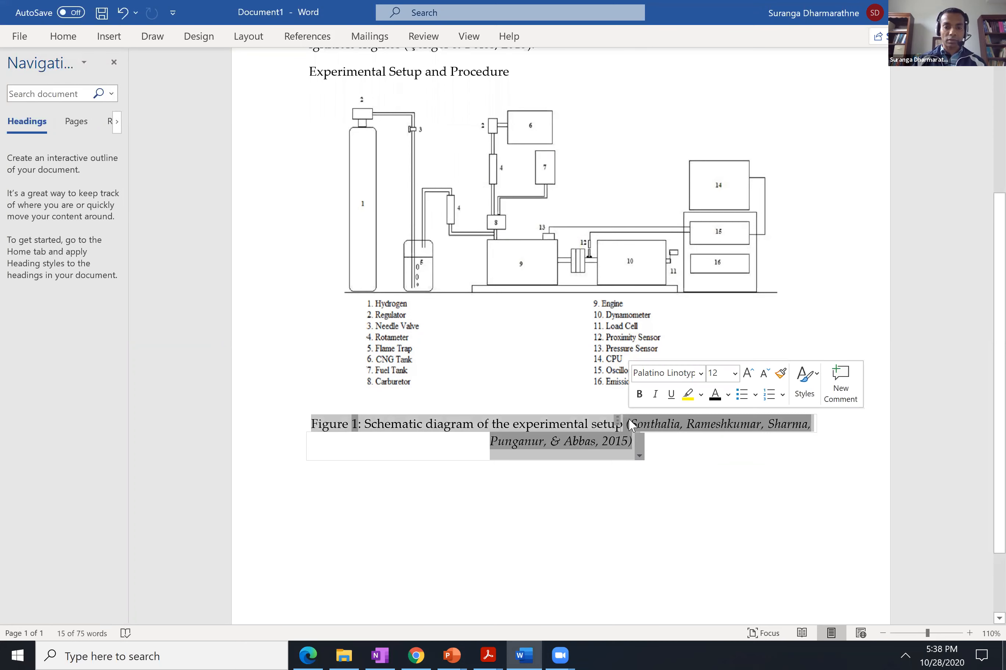